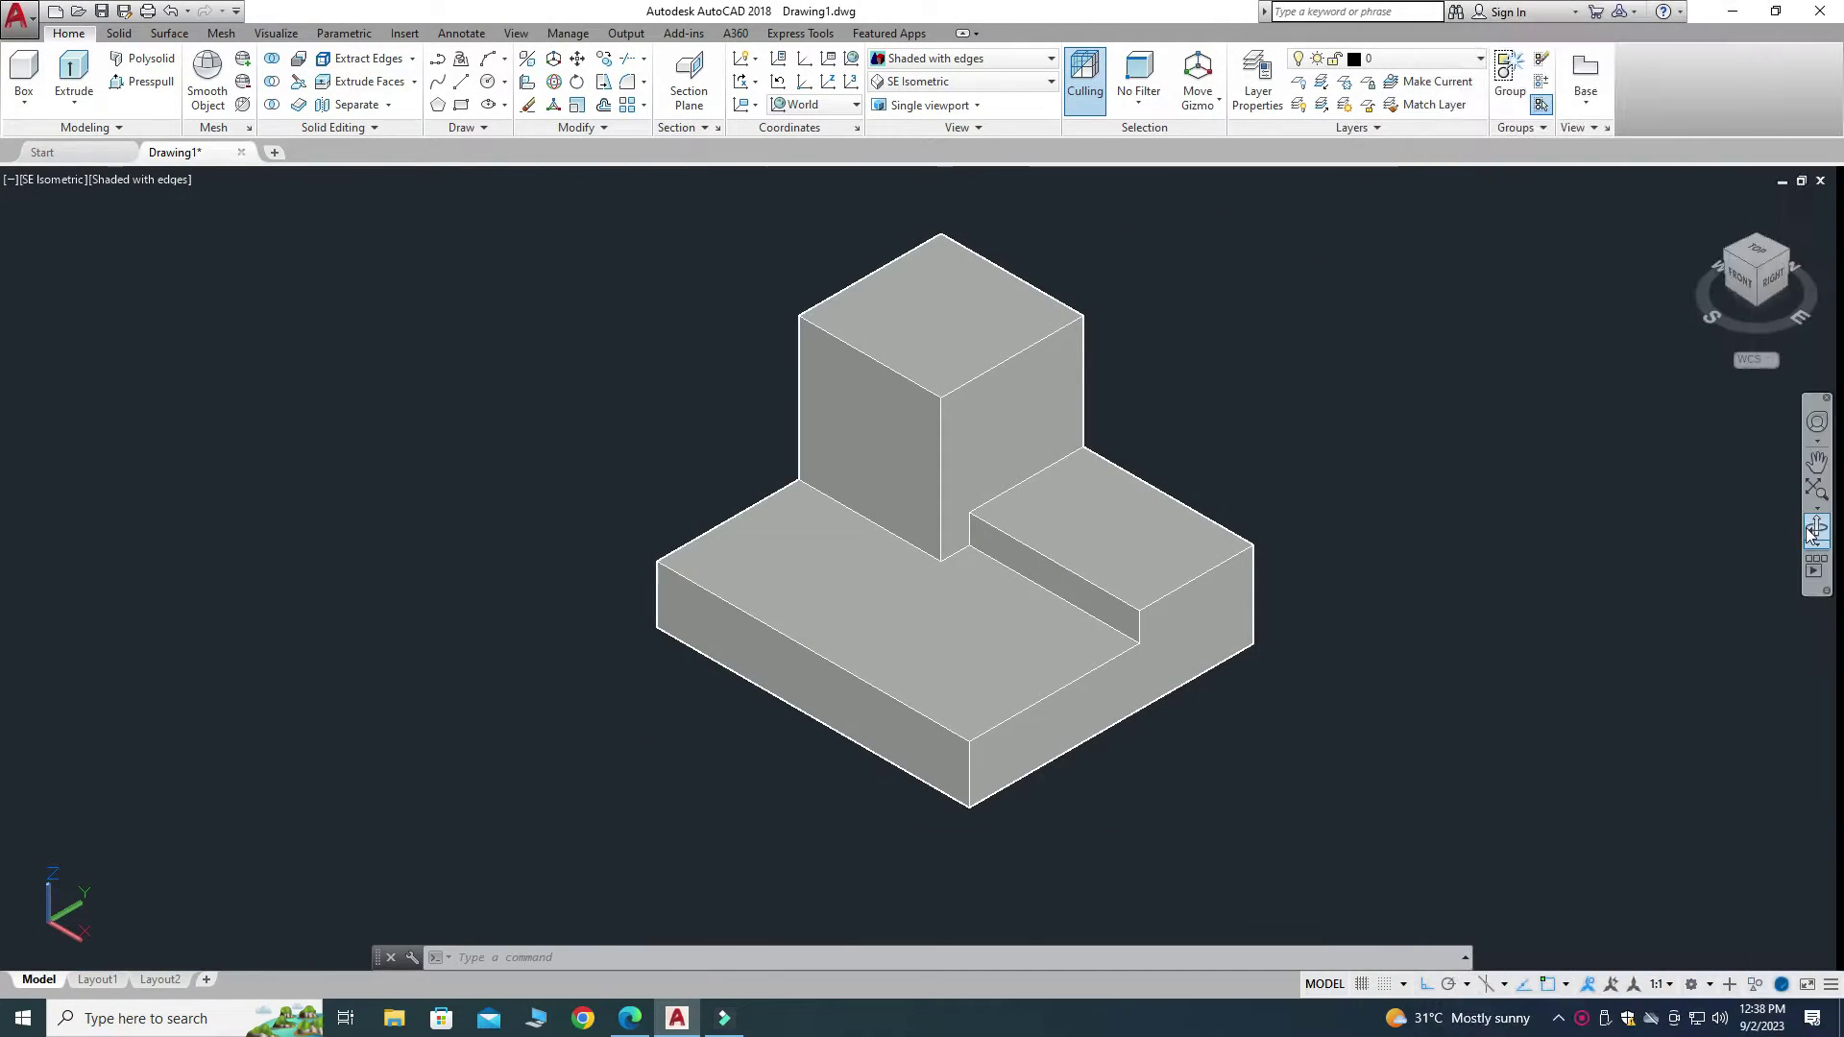
Orbit the existing model and compare it against the exercise PDF
click(1813, 527)
drag(1544, 613, 1048, 583)
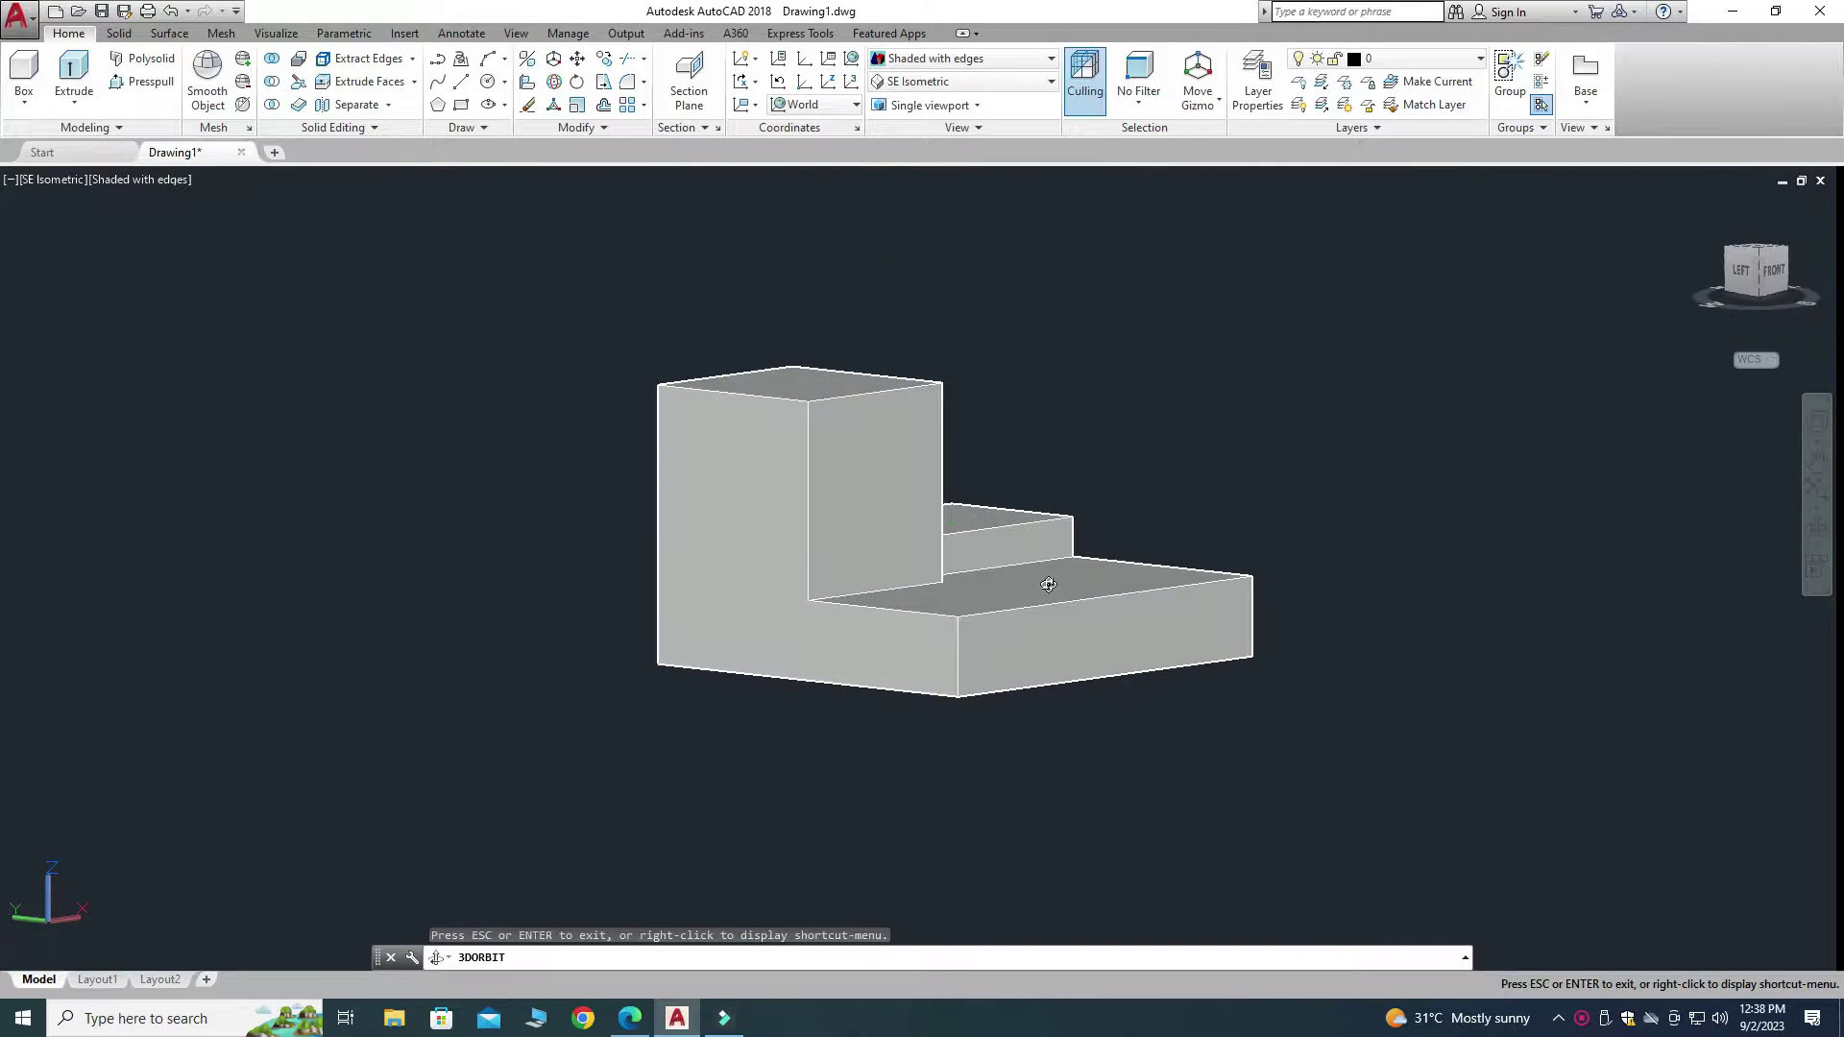
drag(1235, 580, 862, 645)
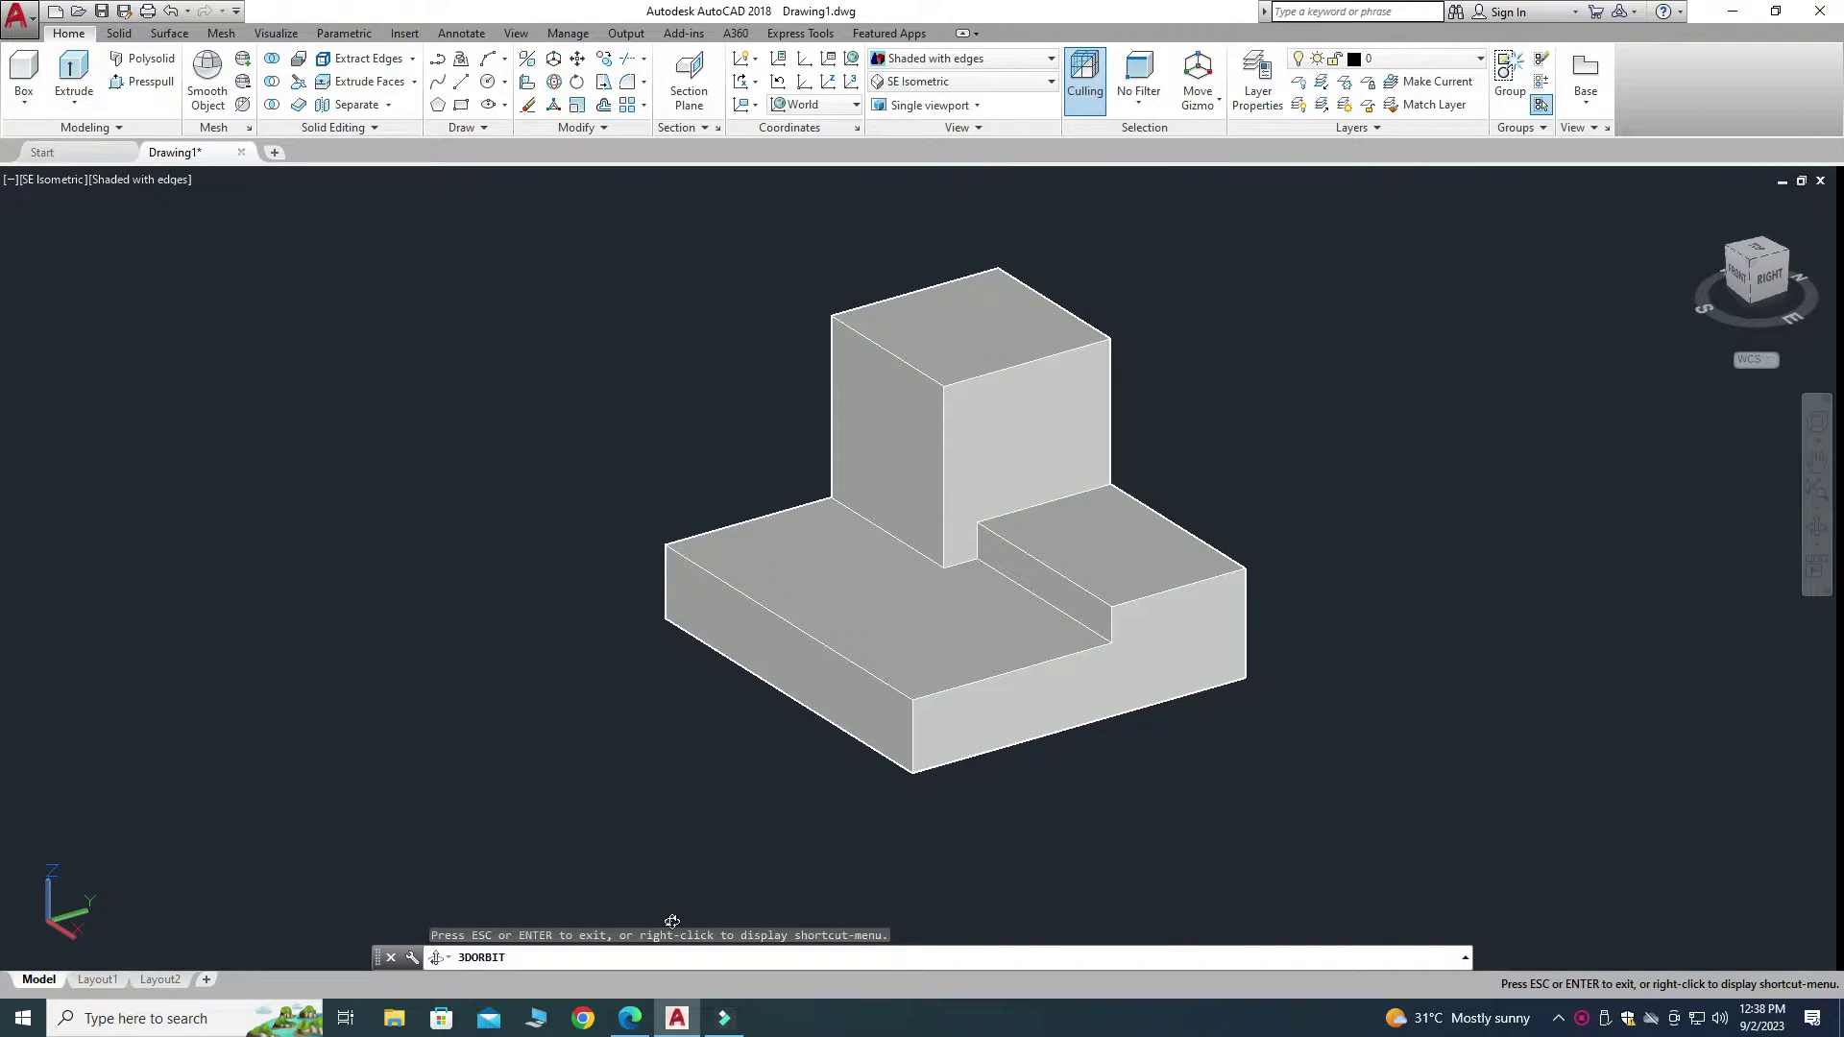
click(630, 1018)
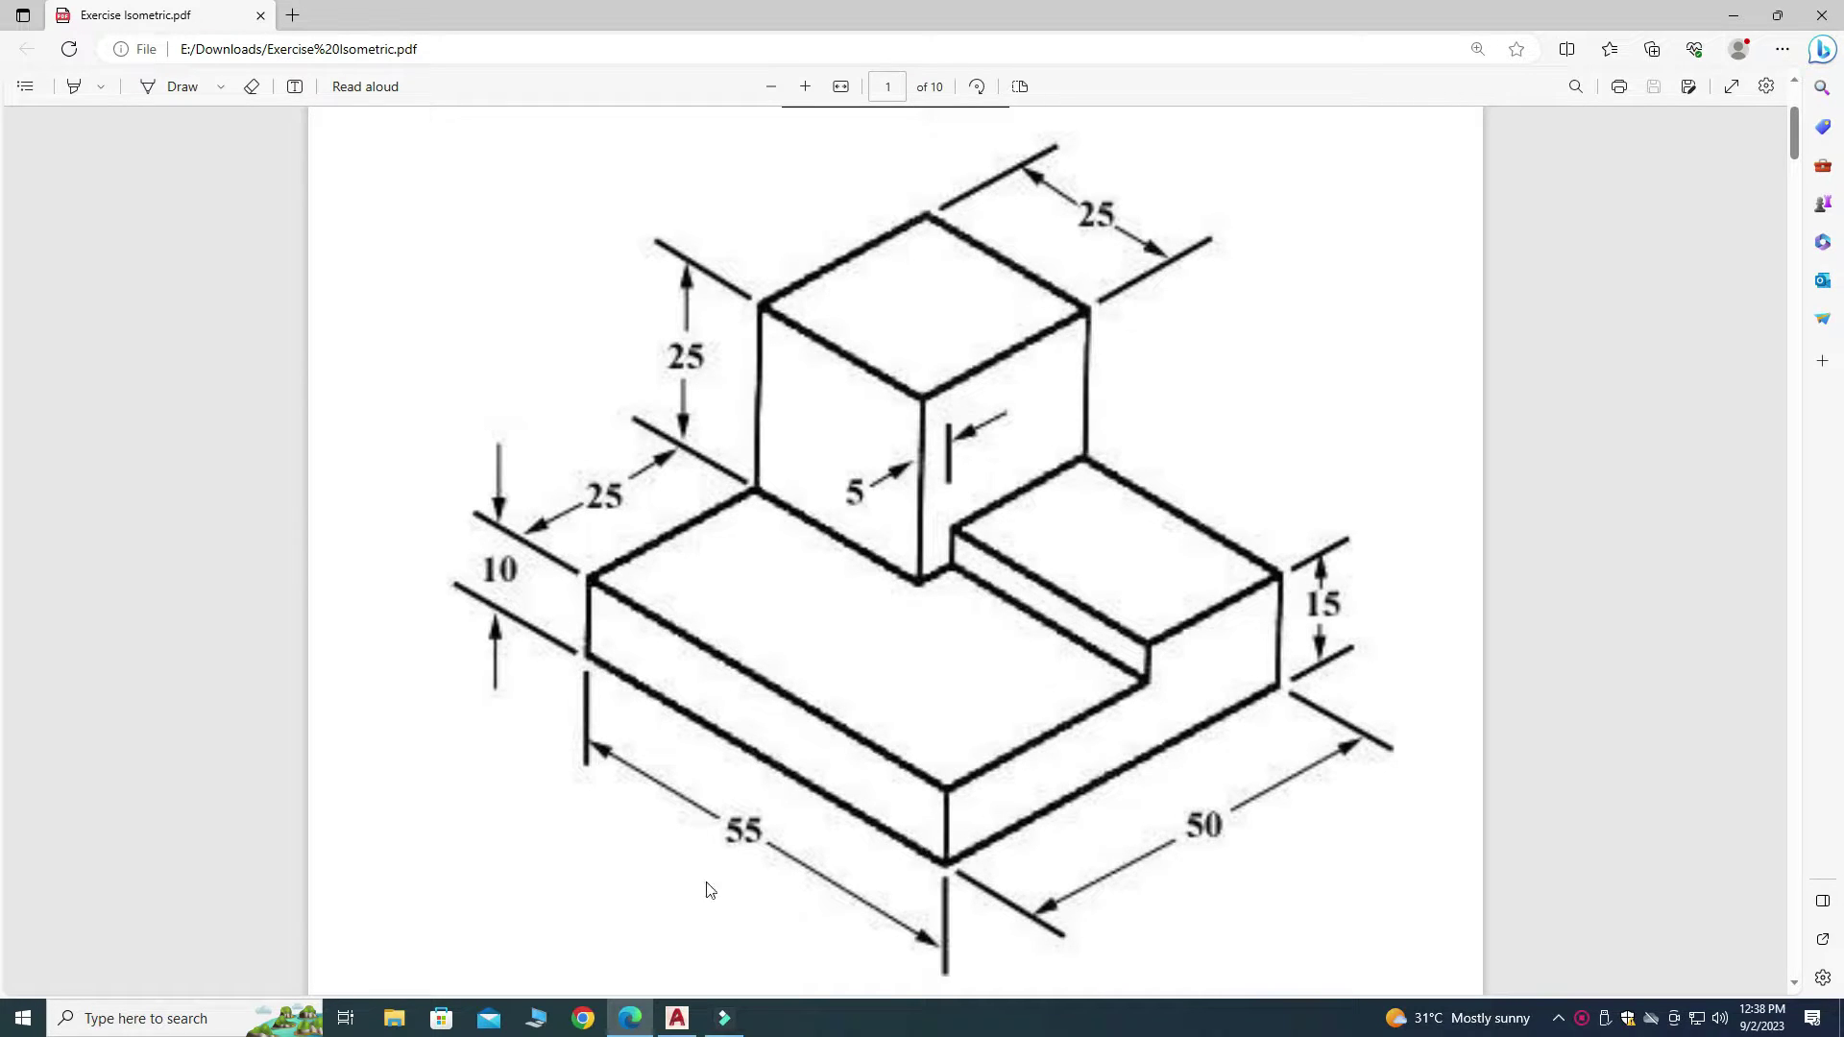
click(682, 1011)
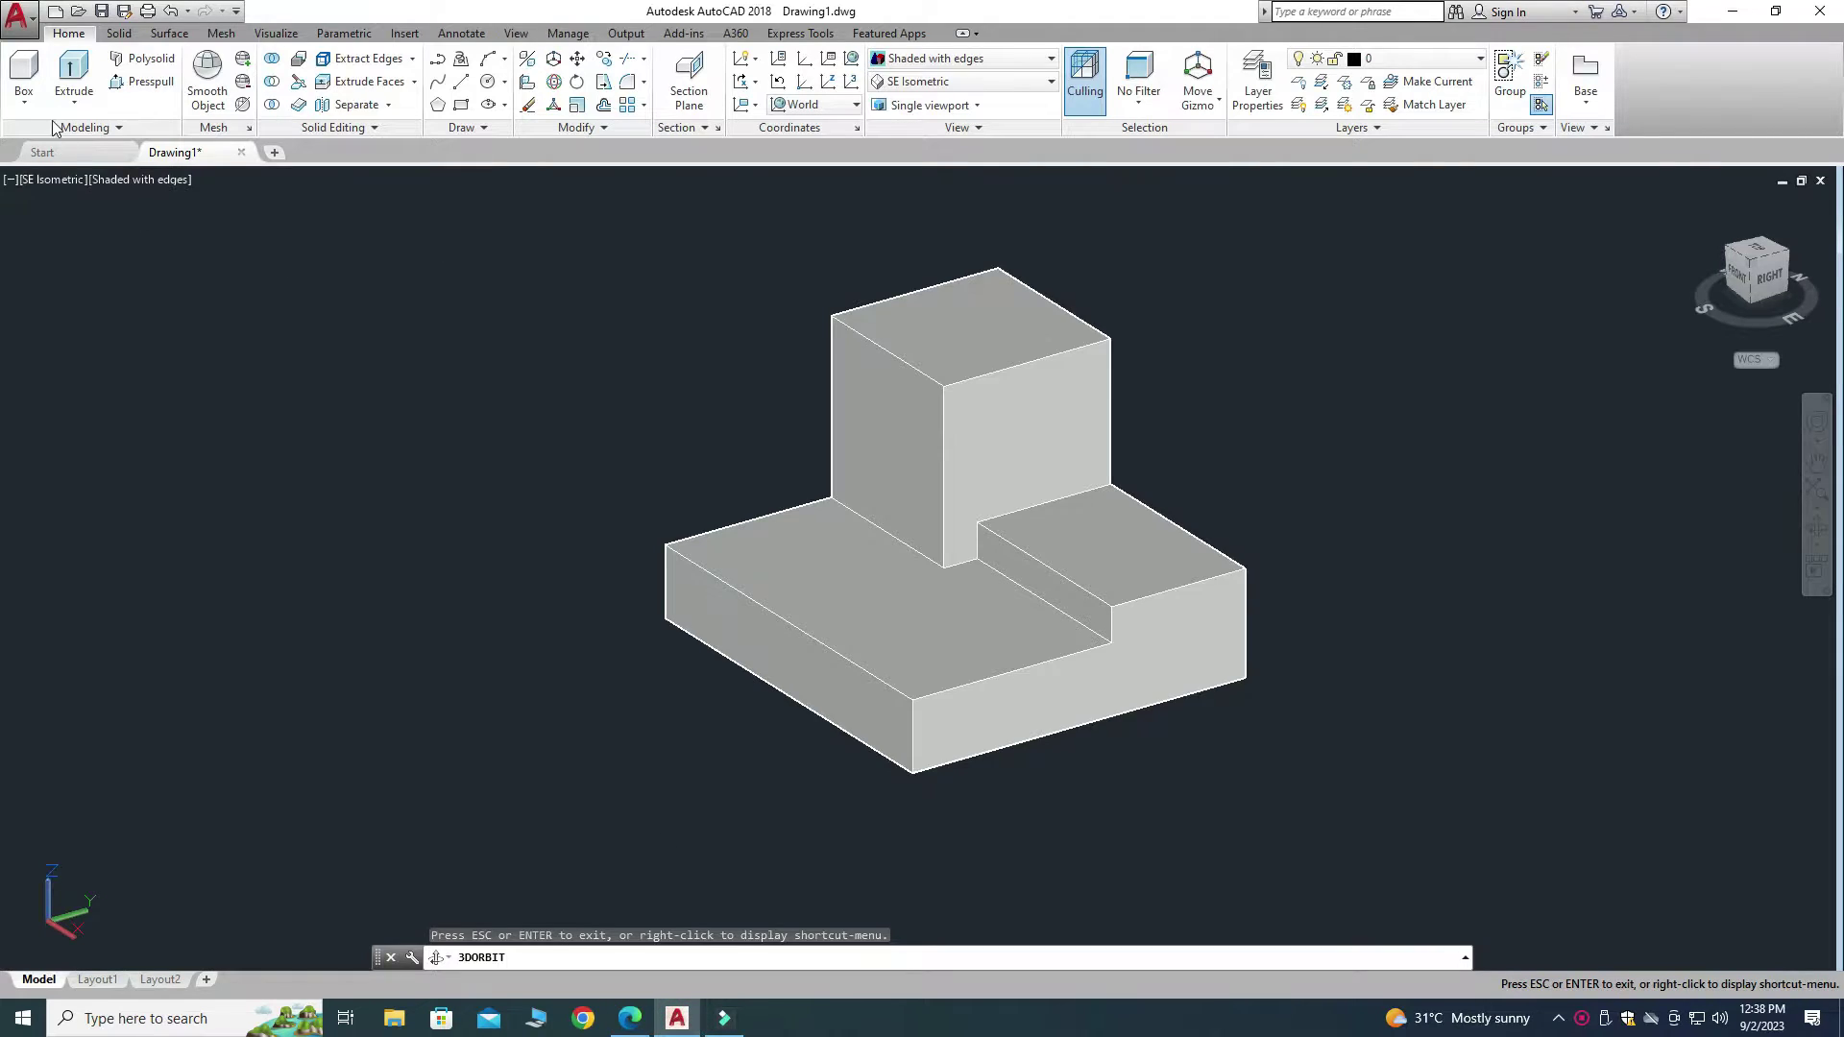
Start a new blank drawing from acad.dwt with the grid turned off
click(16, 14)
click(72, 128)
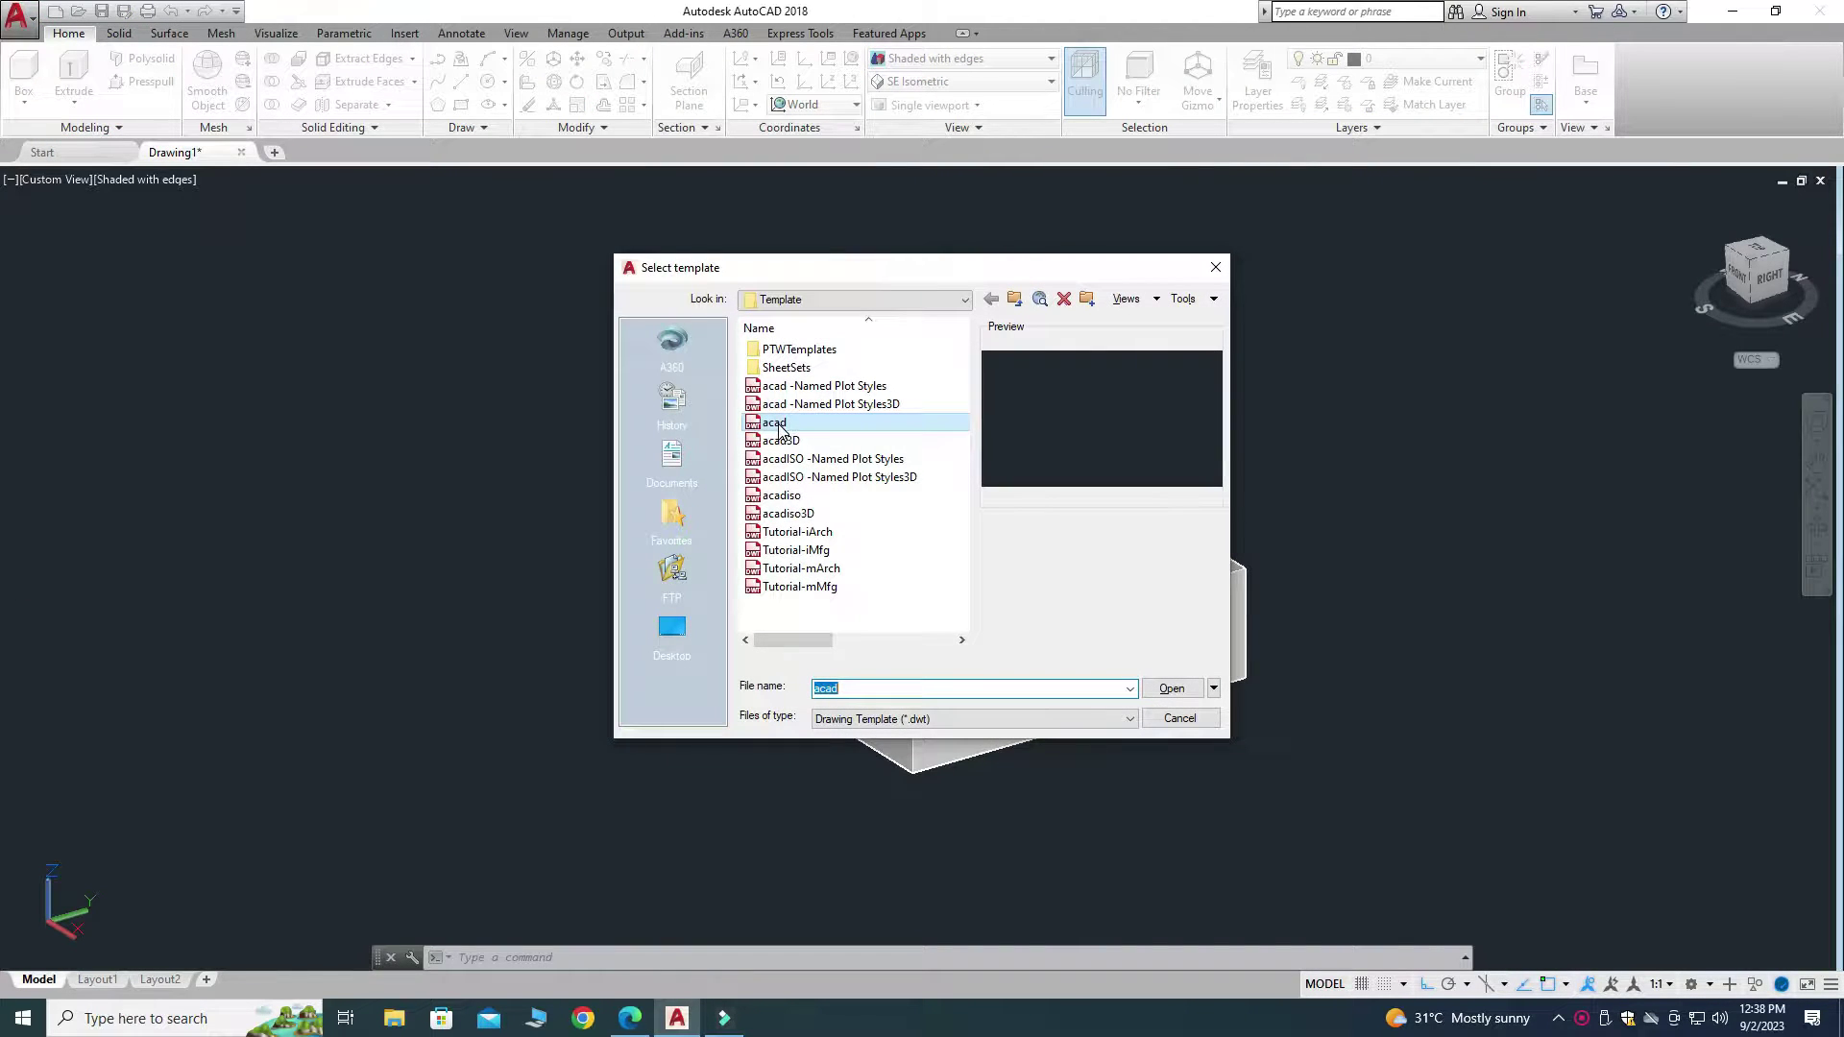
click(1171, 688)
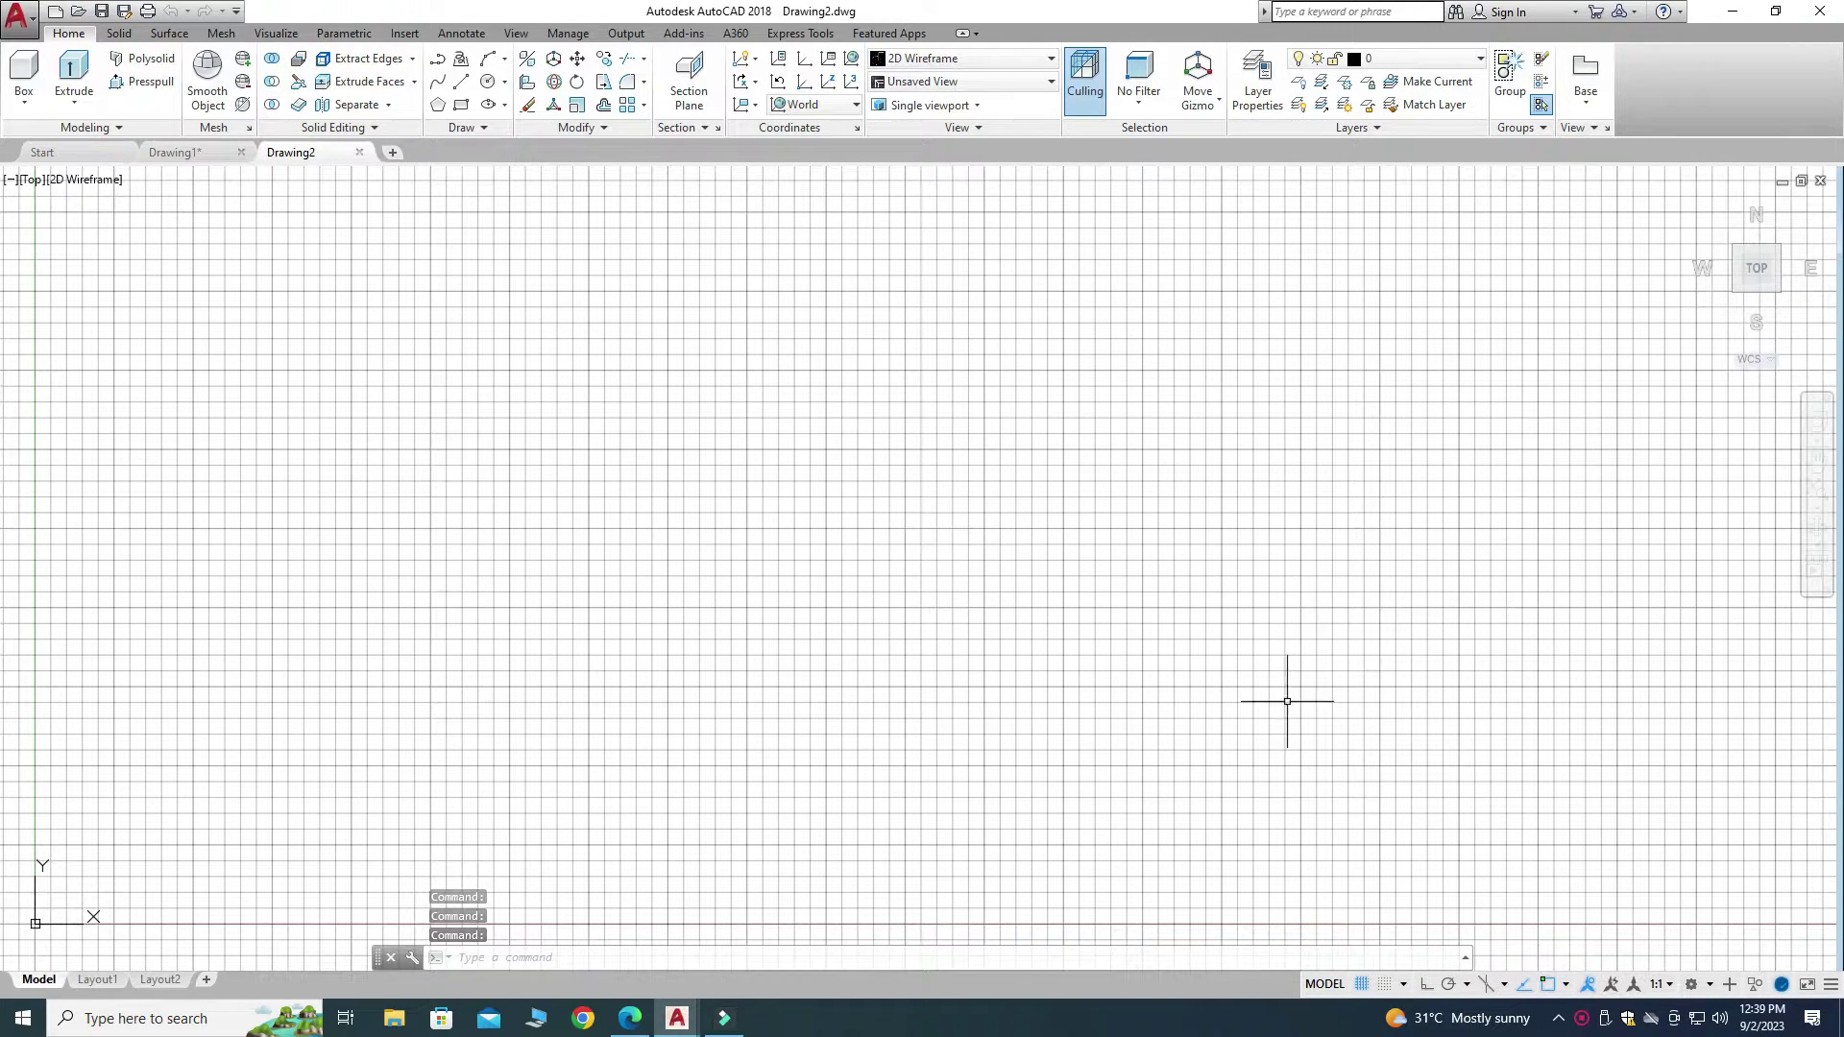
click(1362, 984)
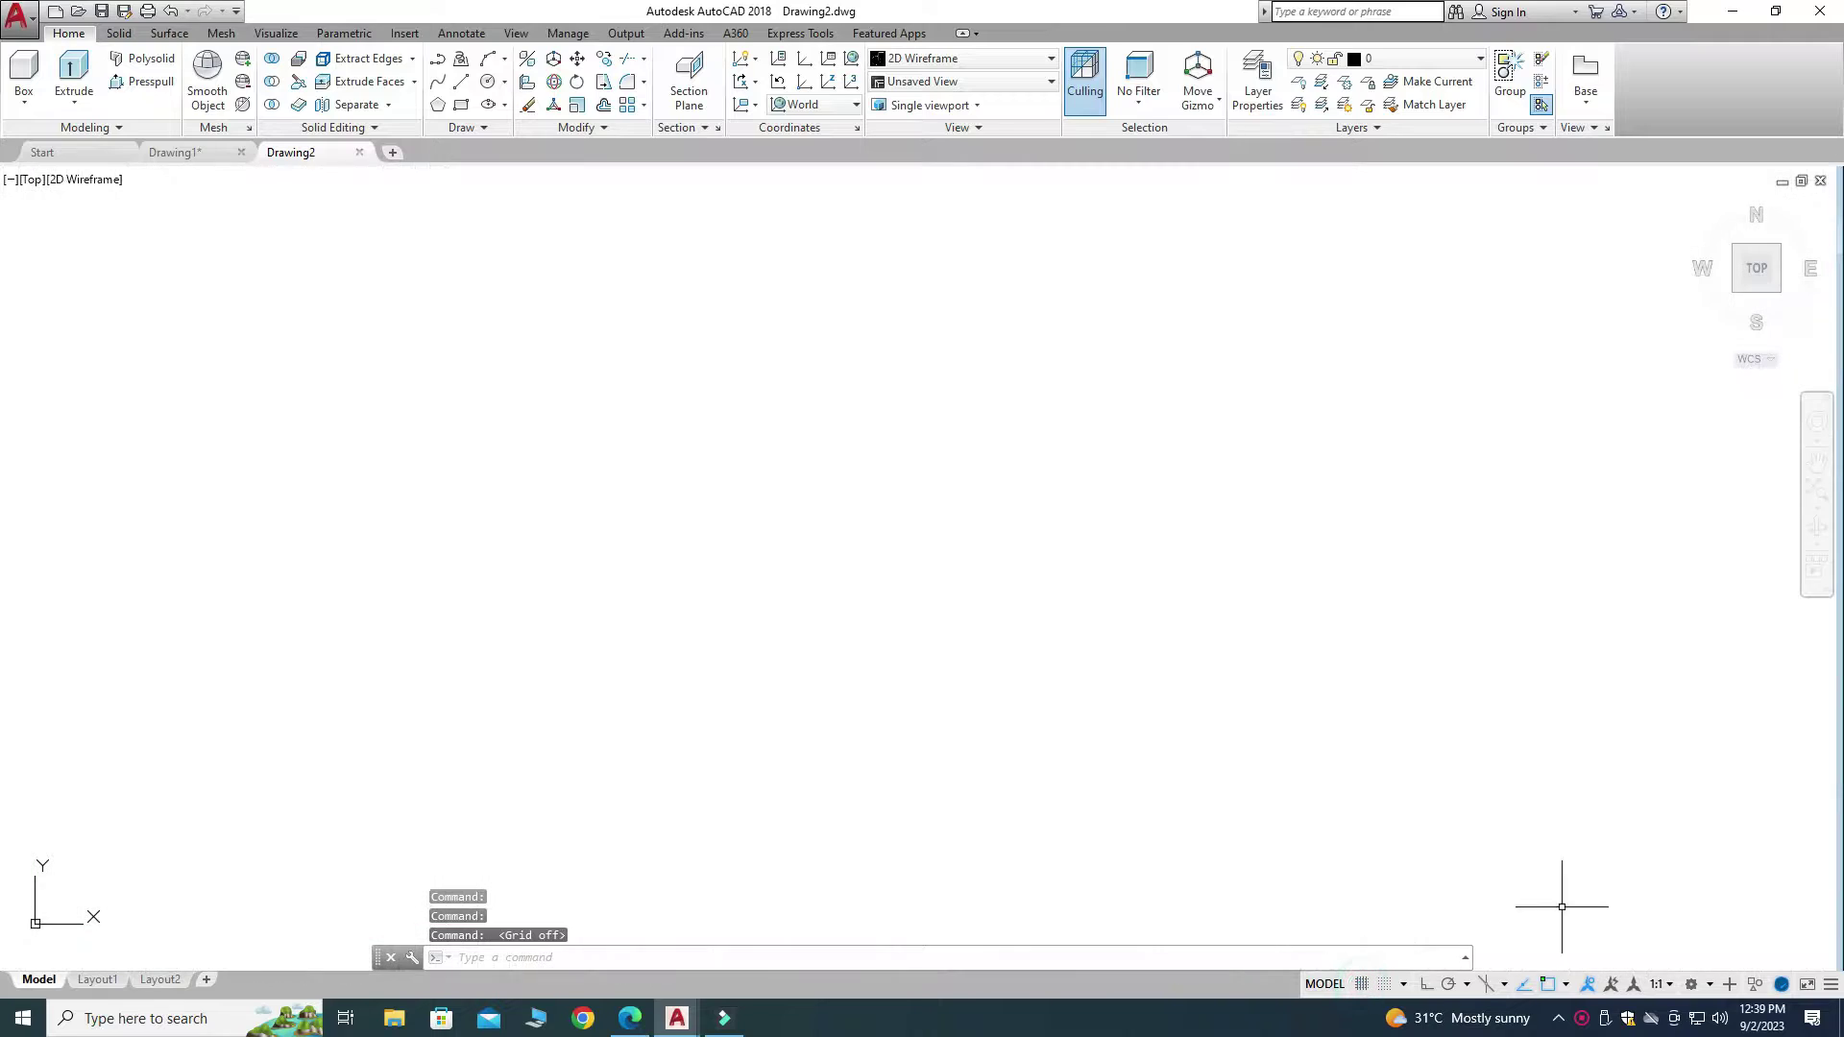
Set the drawing view to SE Isometric
click(1692, 985)
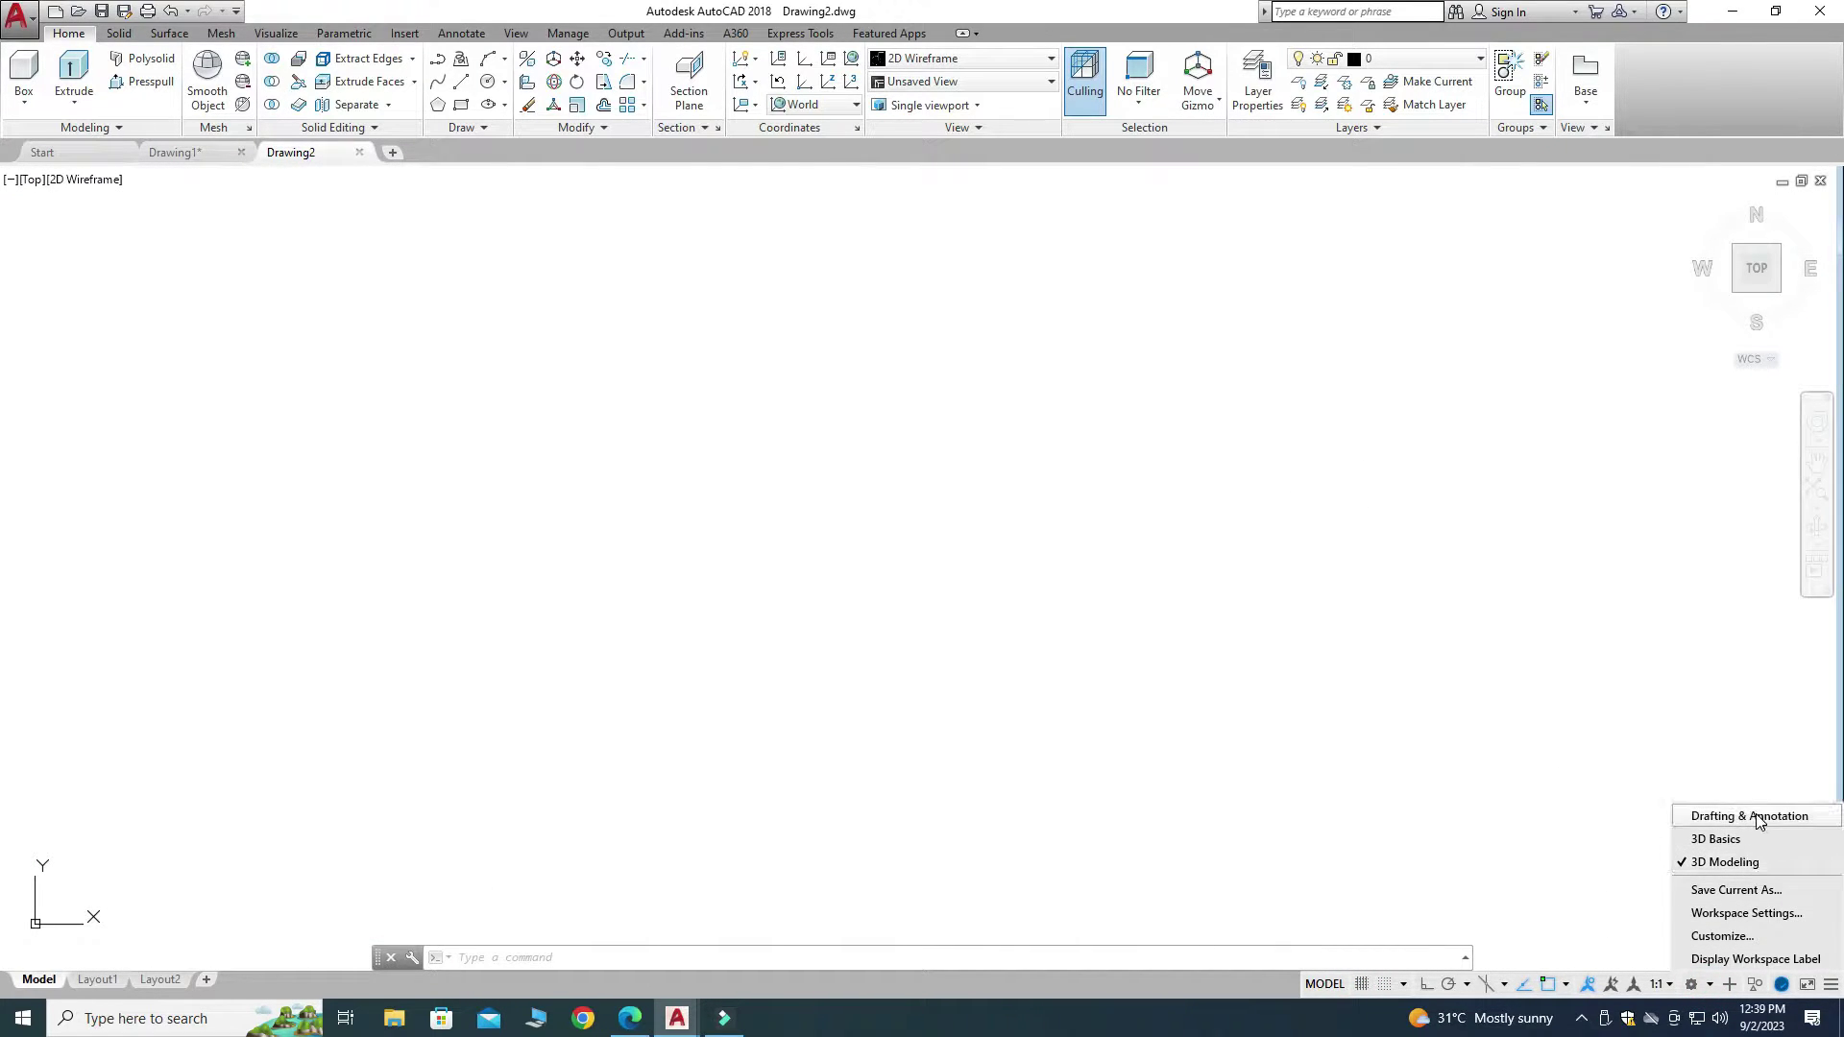
click(1495, 734)
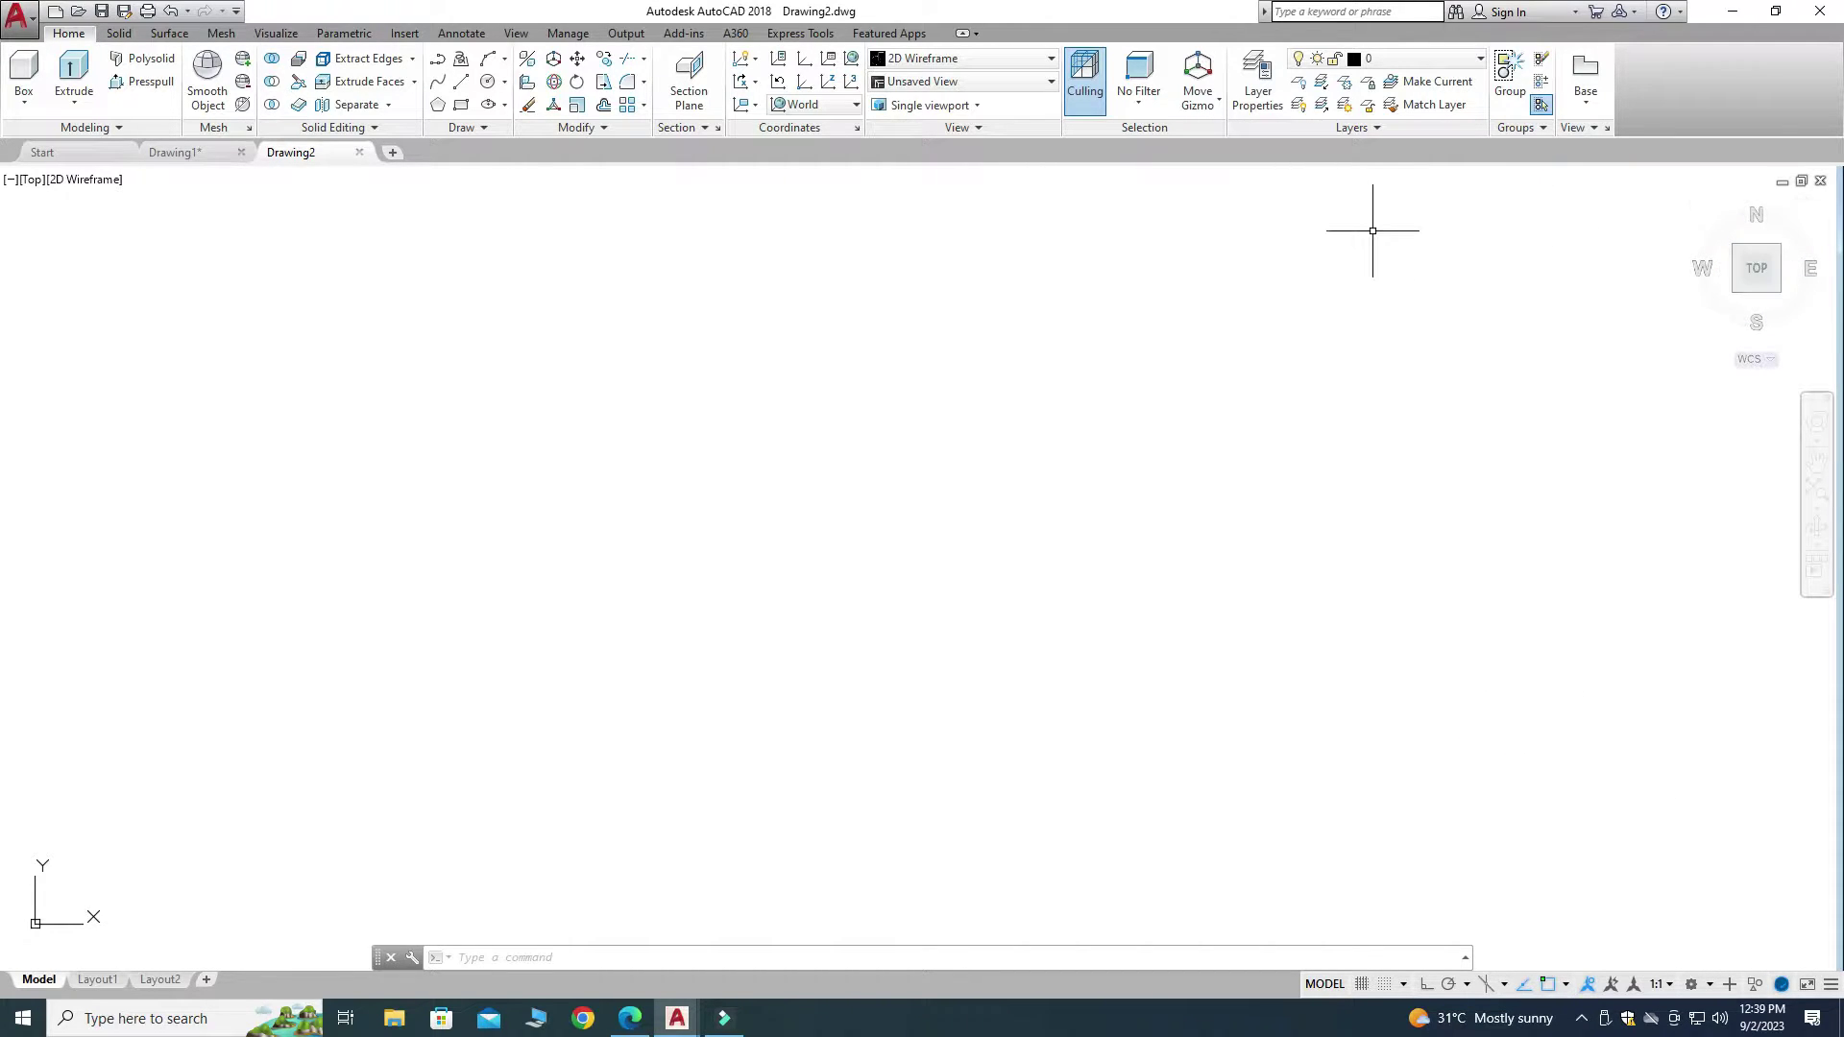
click(972, 84)
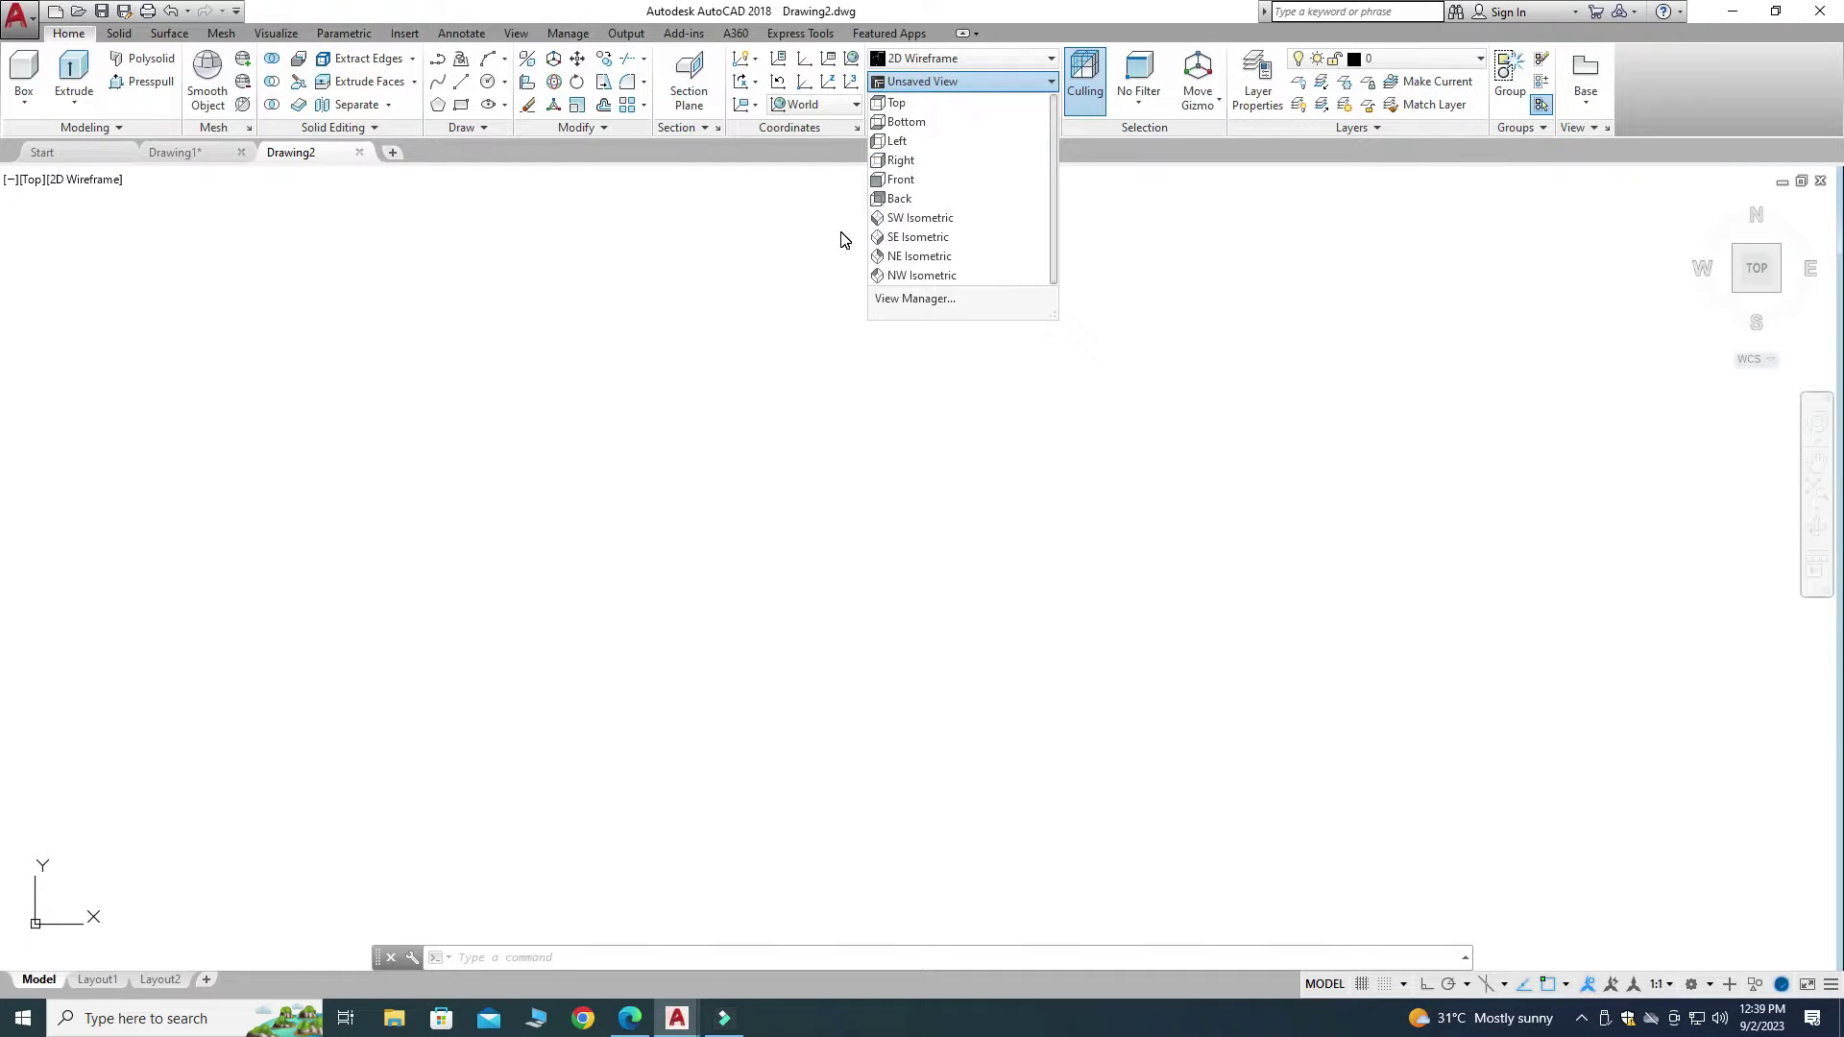
click(904, 240)
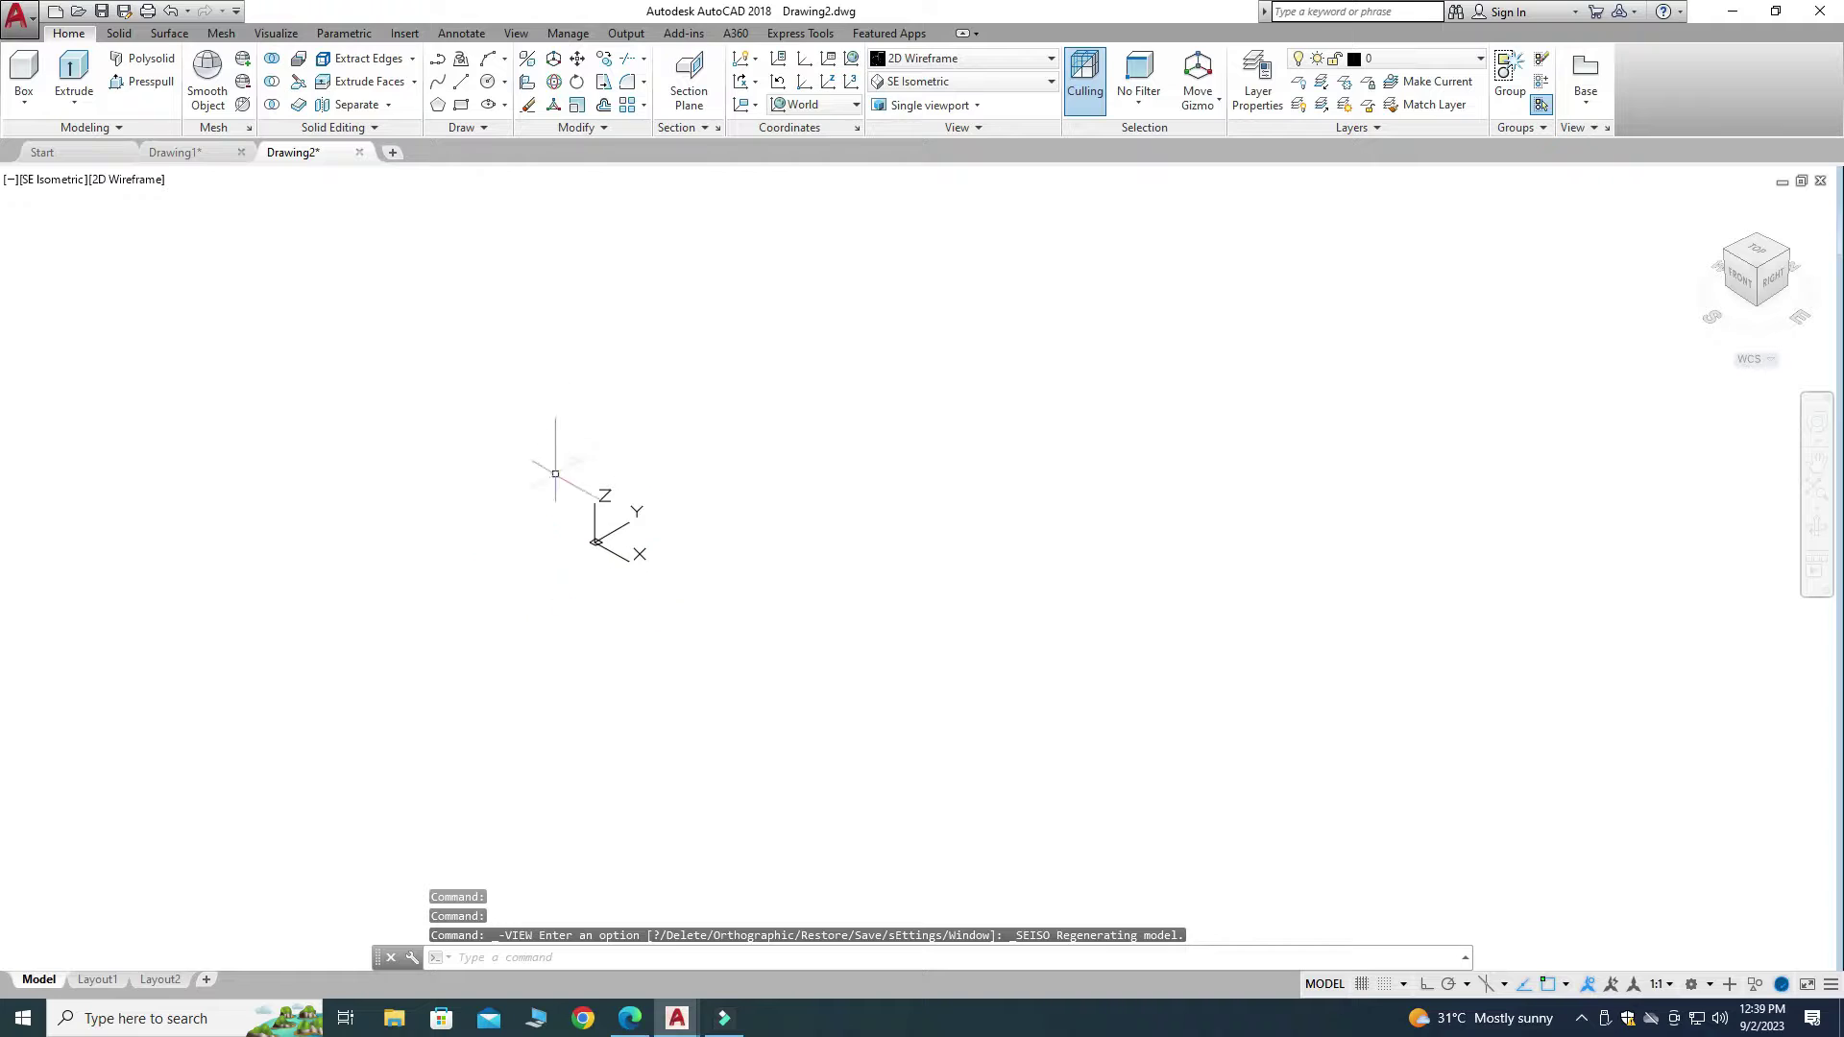
Turn off Show UCS Icon at Origin
right_click(597, 544)
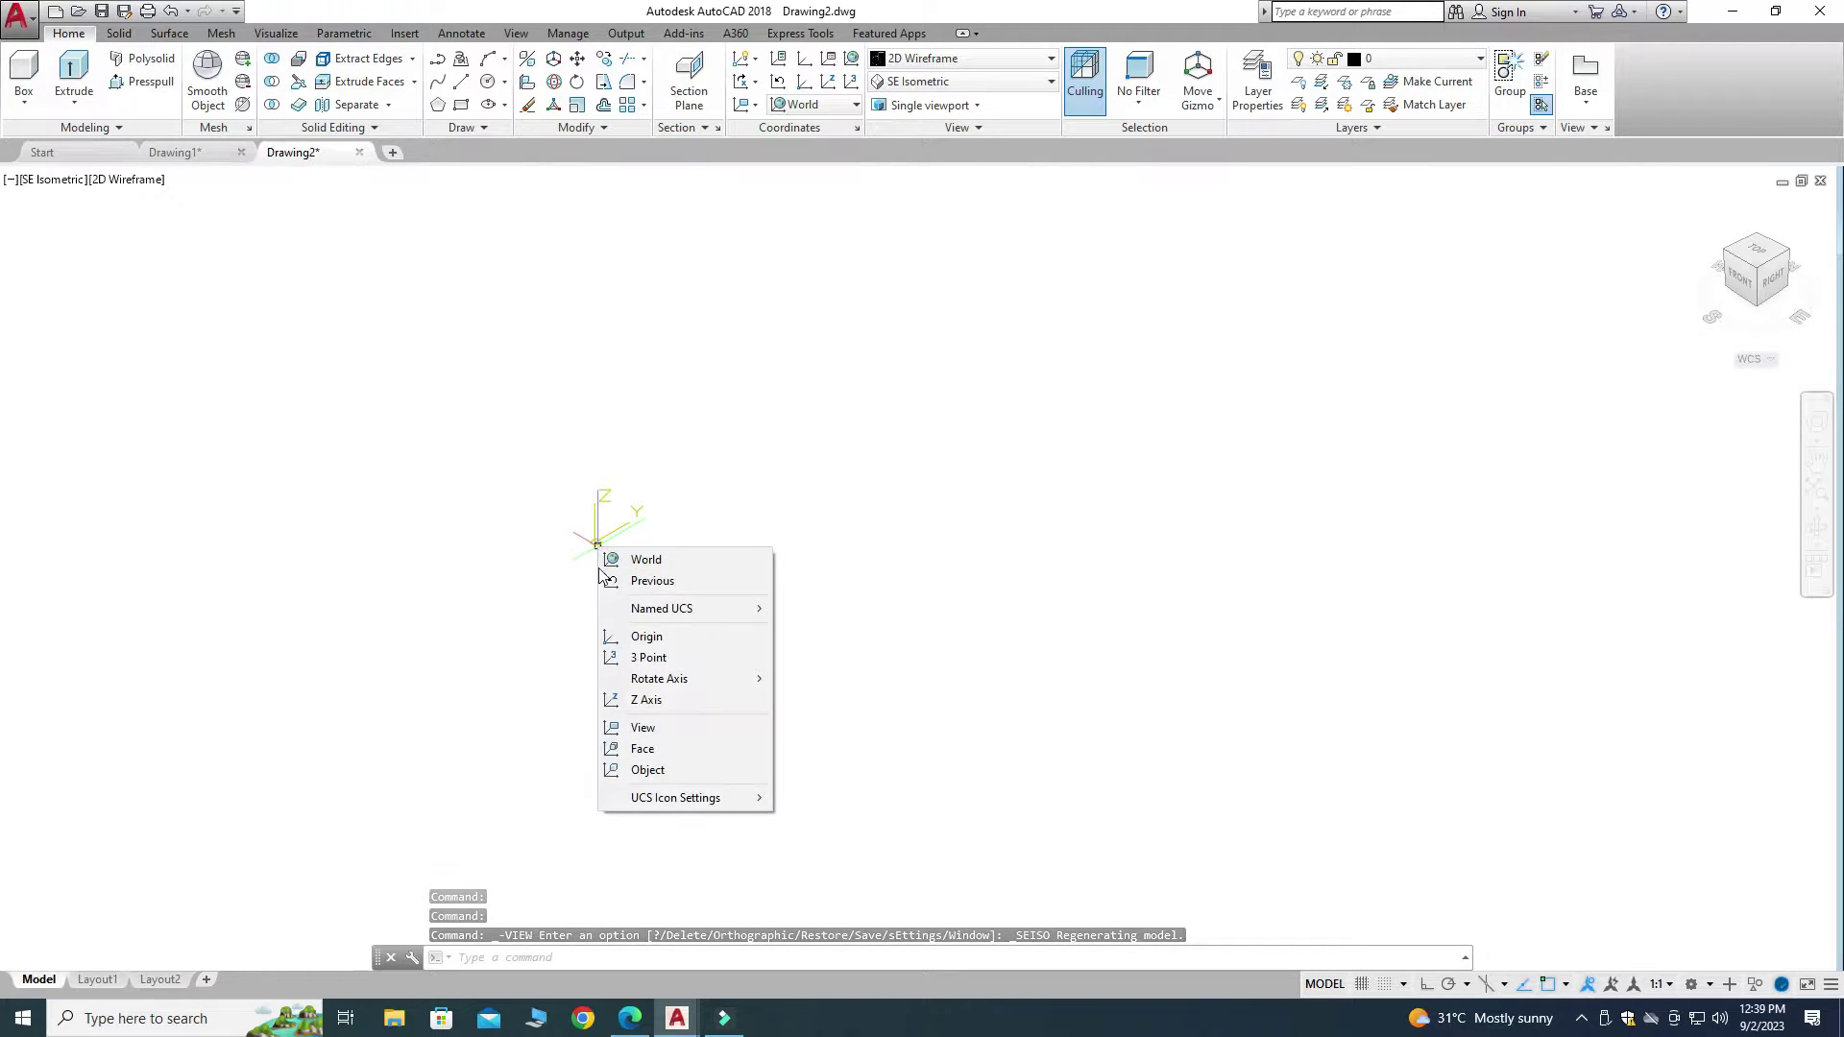
mouse_move(630, 797)
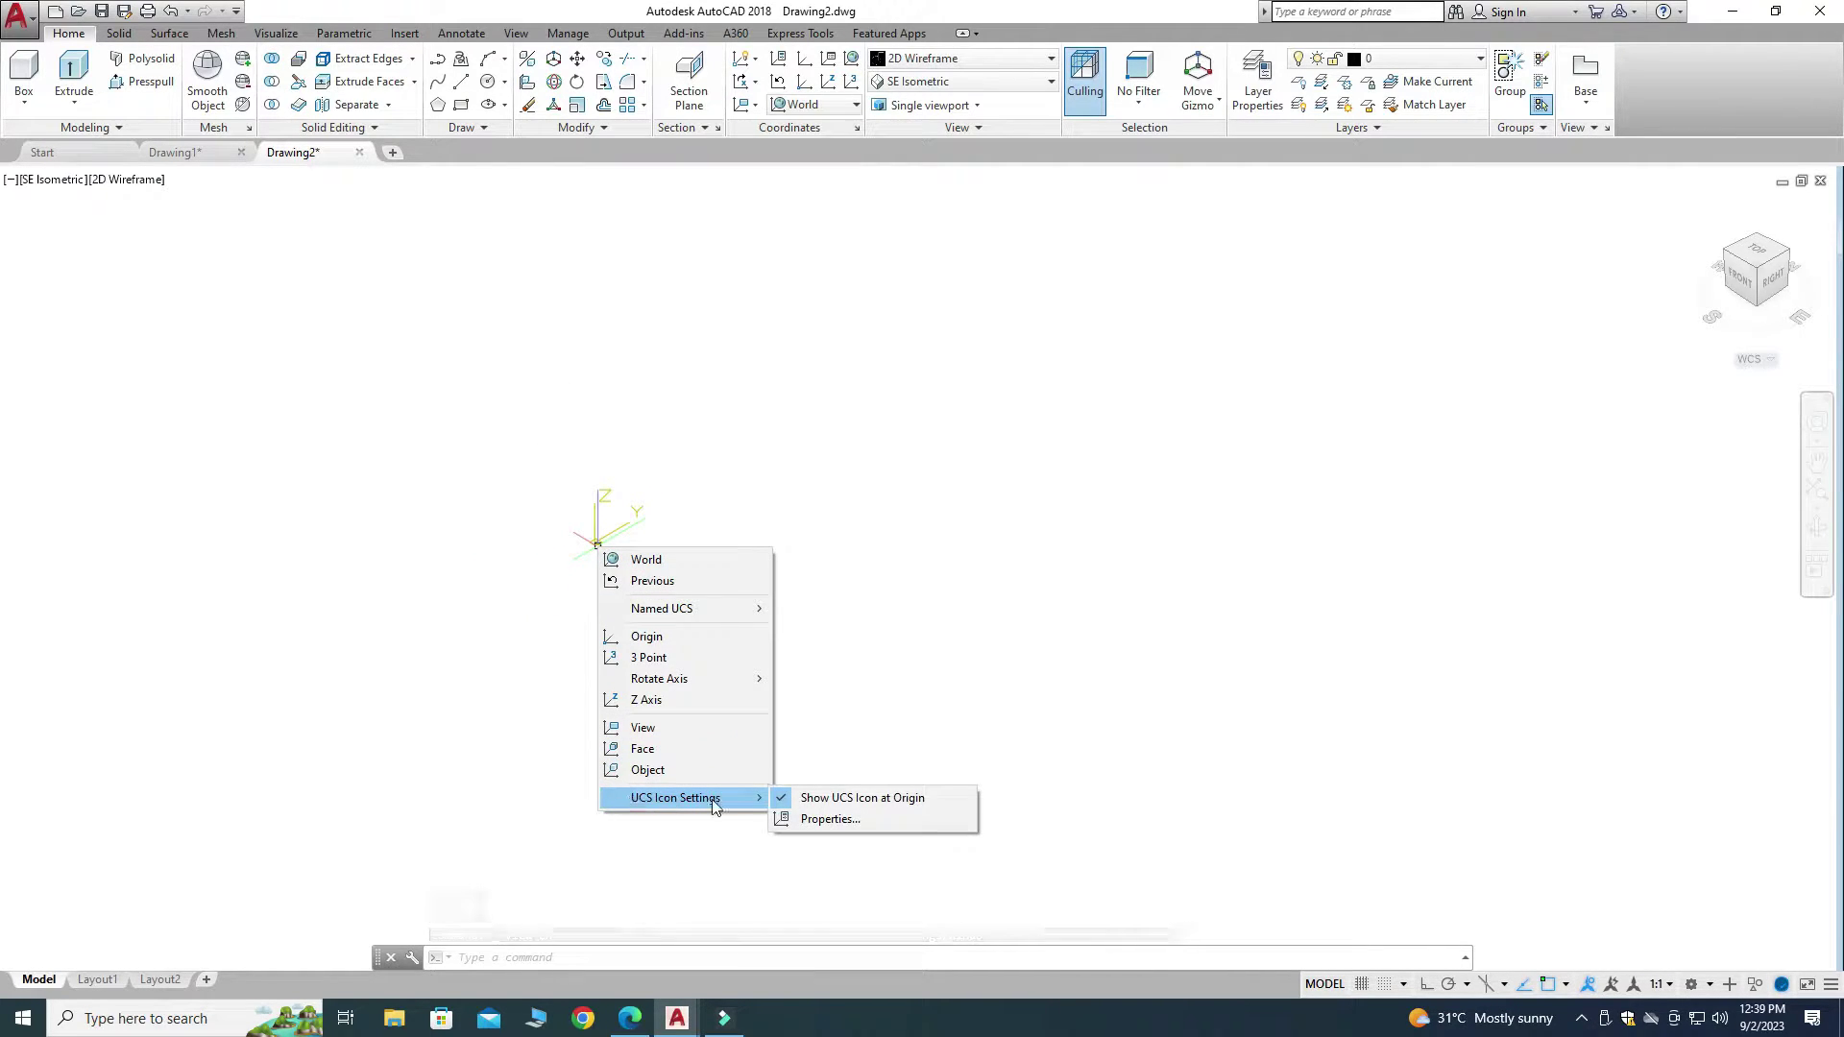
click(823, 803)
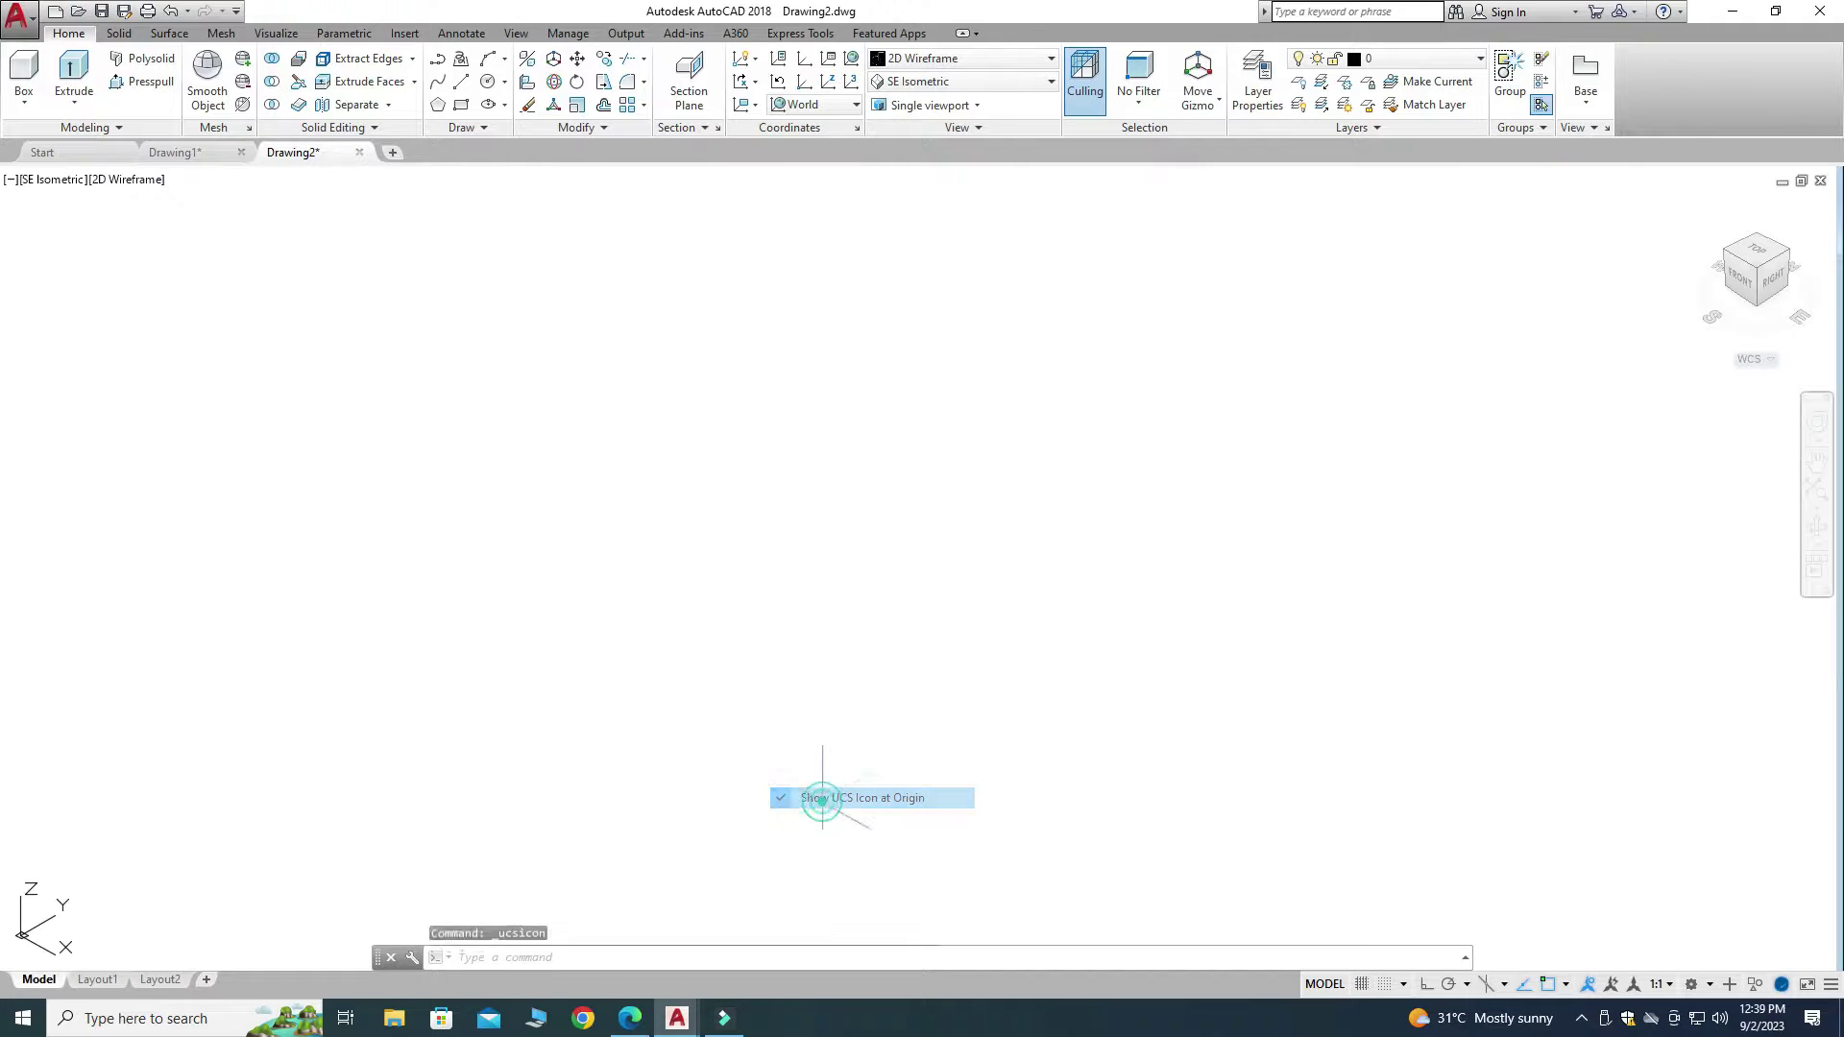
Check the exercise PDF, then bring Drawing2 back to the front
click(630, 1016)
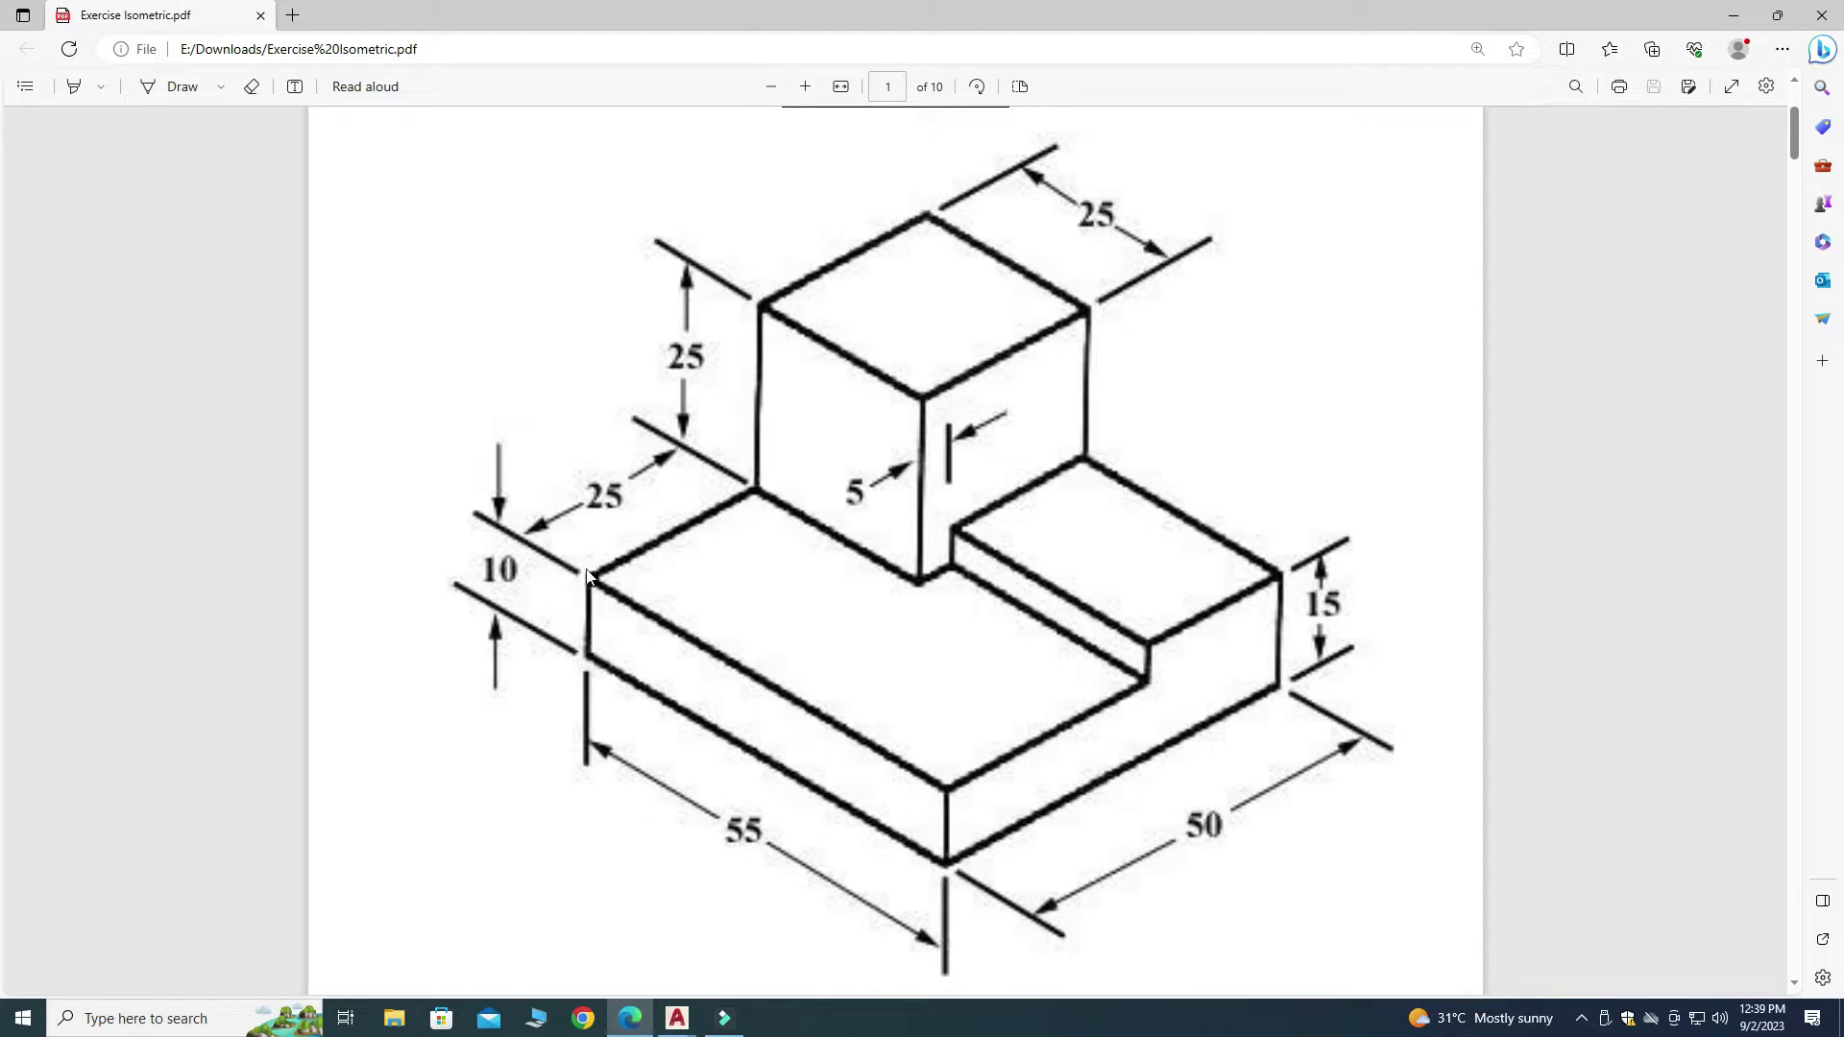
click(677, 1018)
click(725, 949)
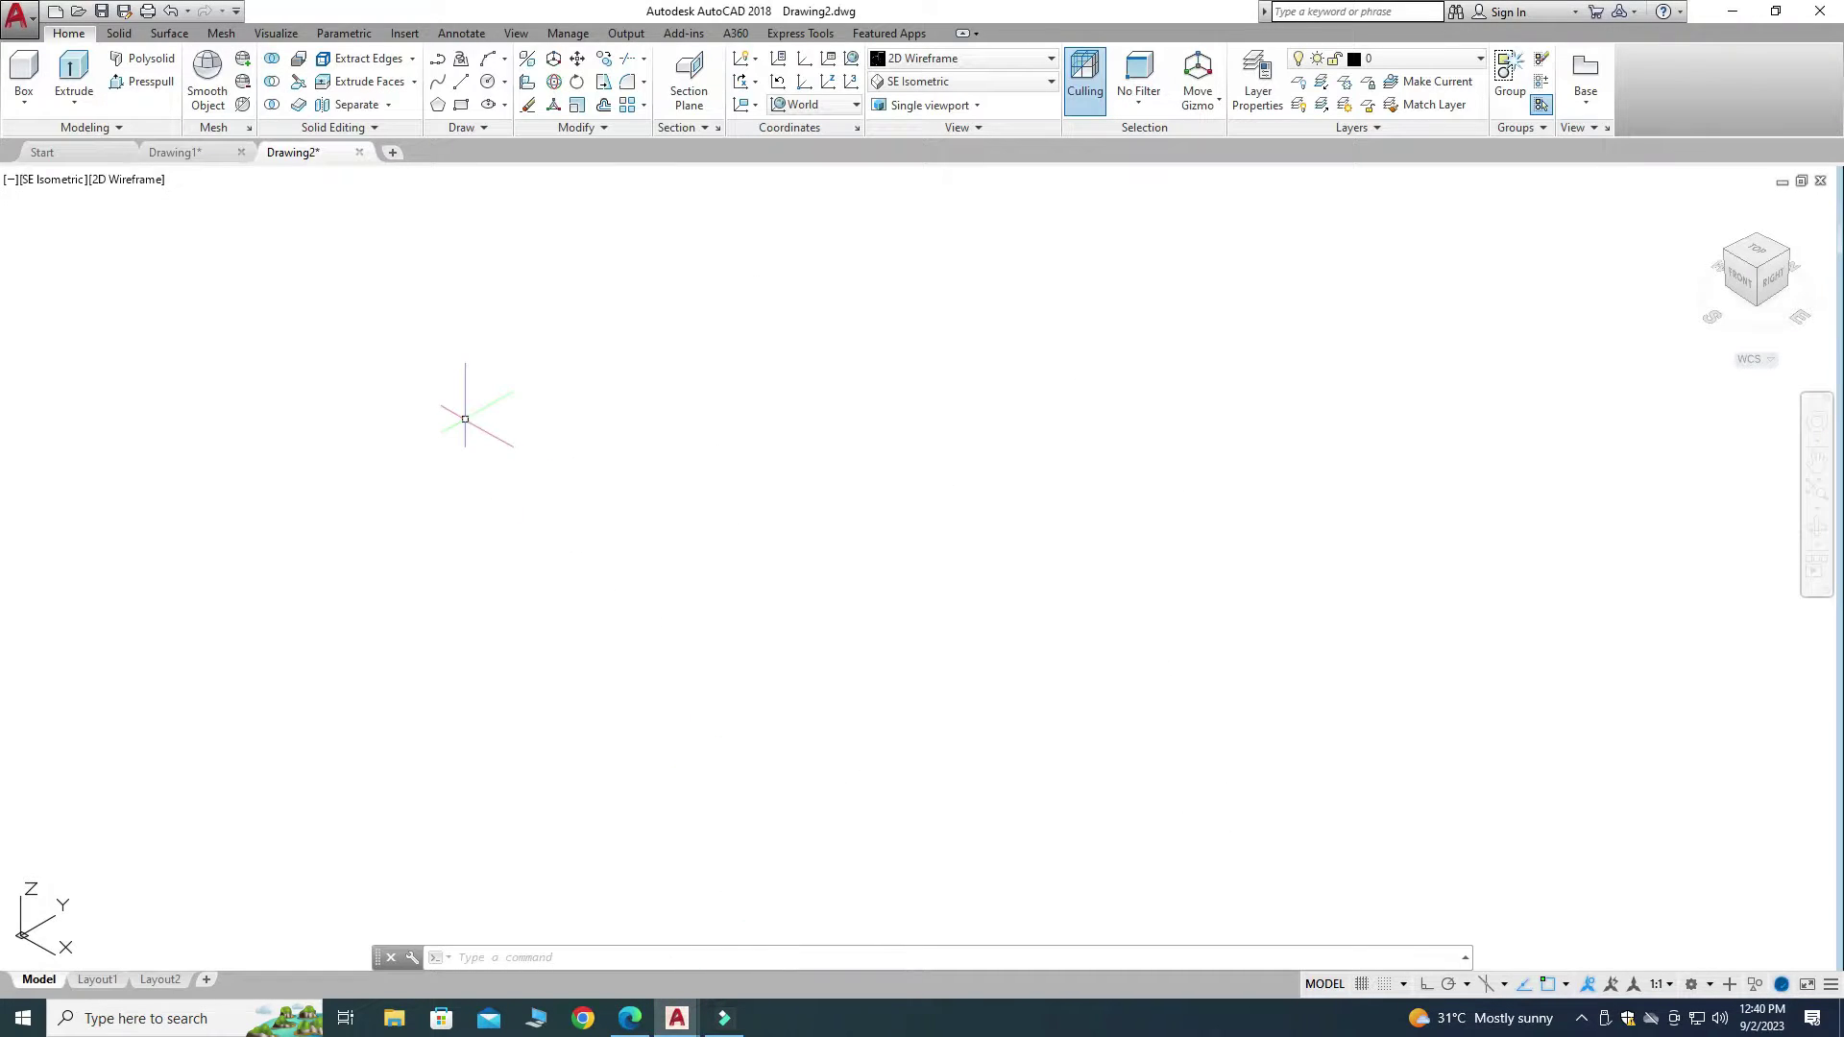
Draw a 55 by 50 rectangle for the base footprint and zoom to fit it
click(461, 105)
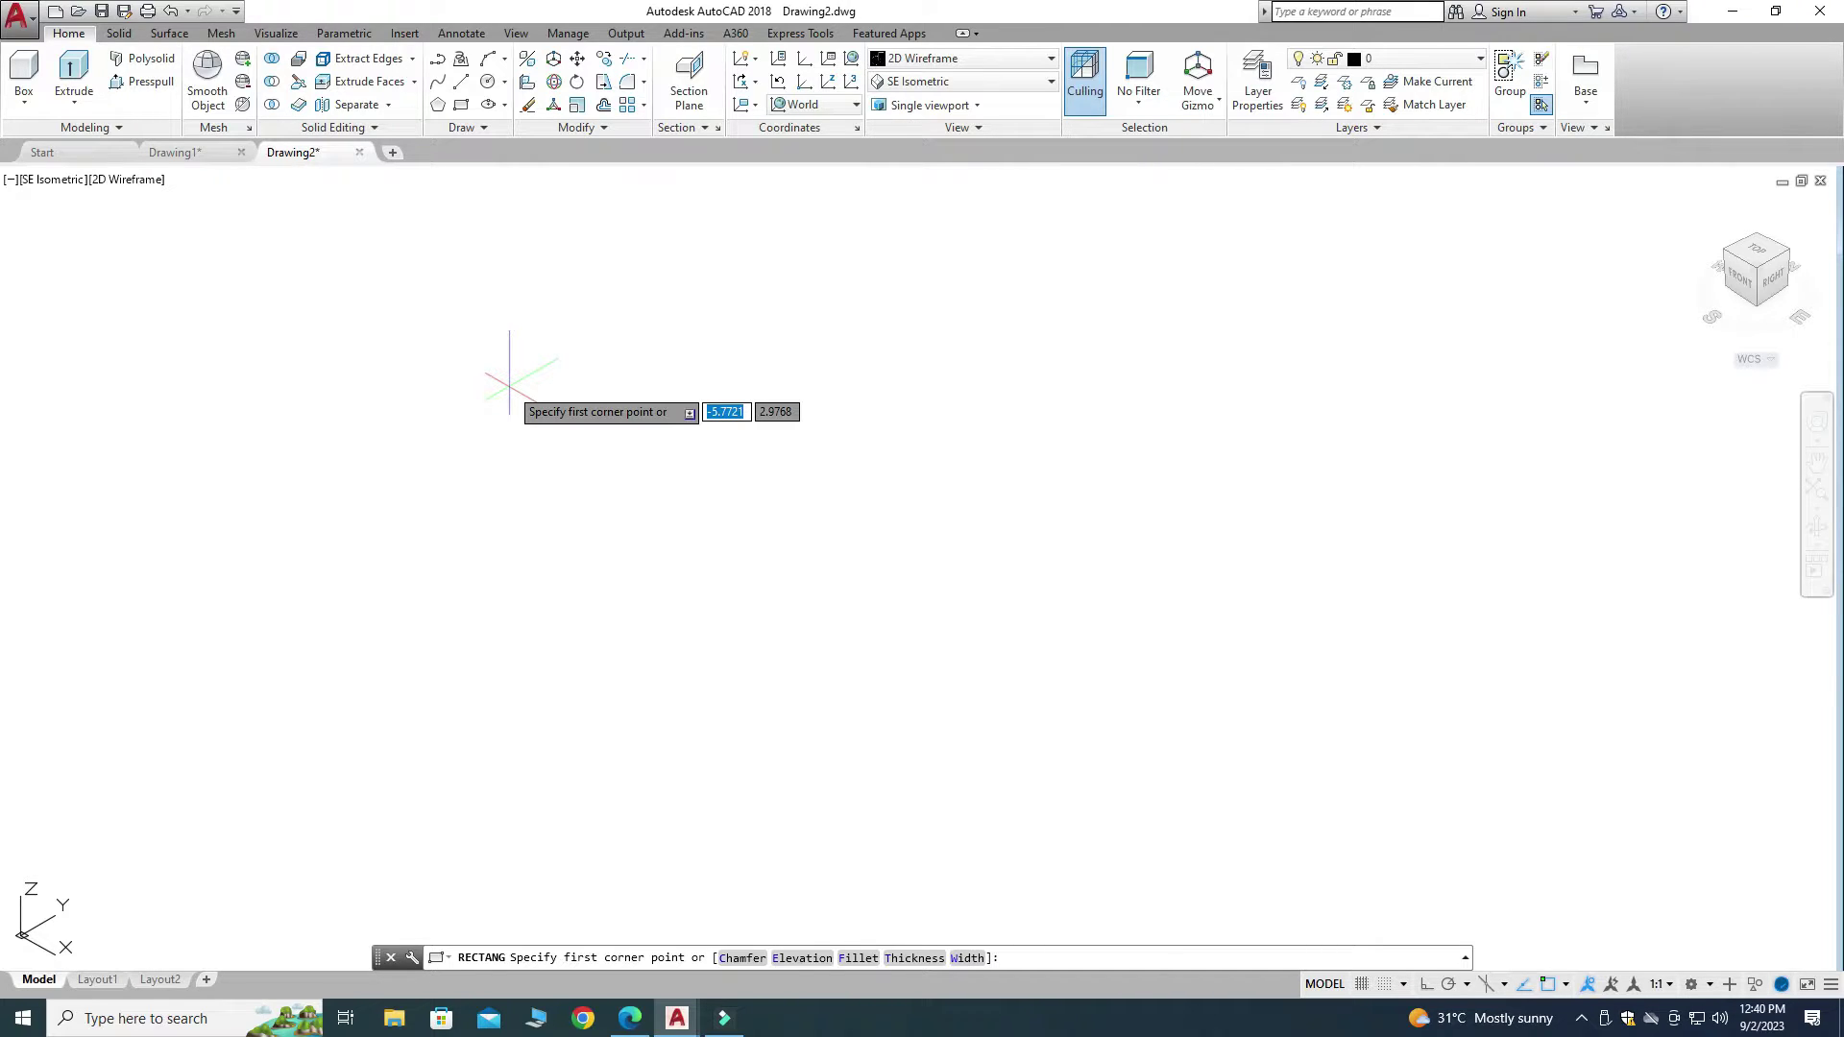
click(509, 385)
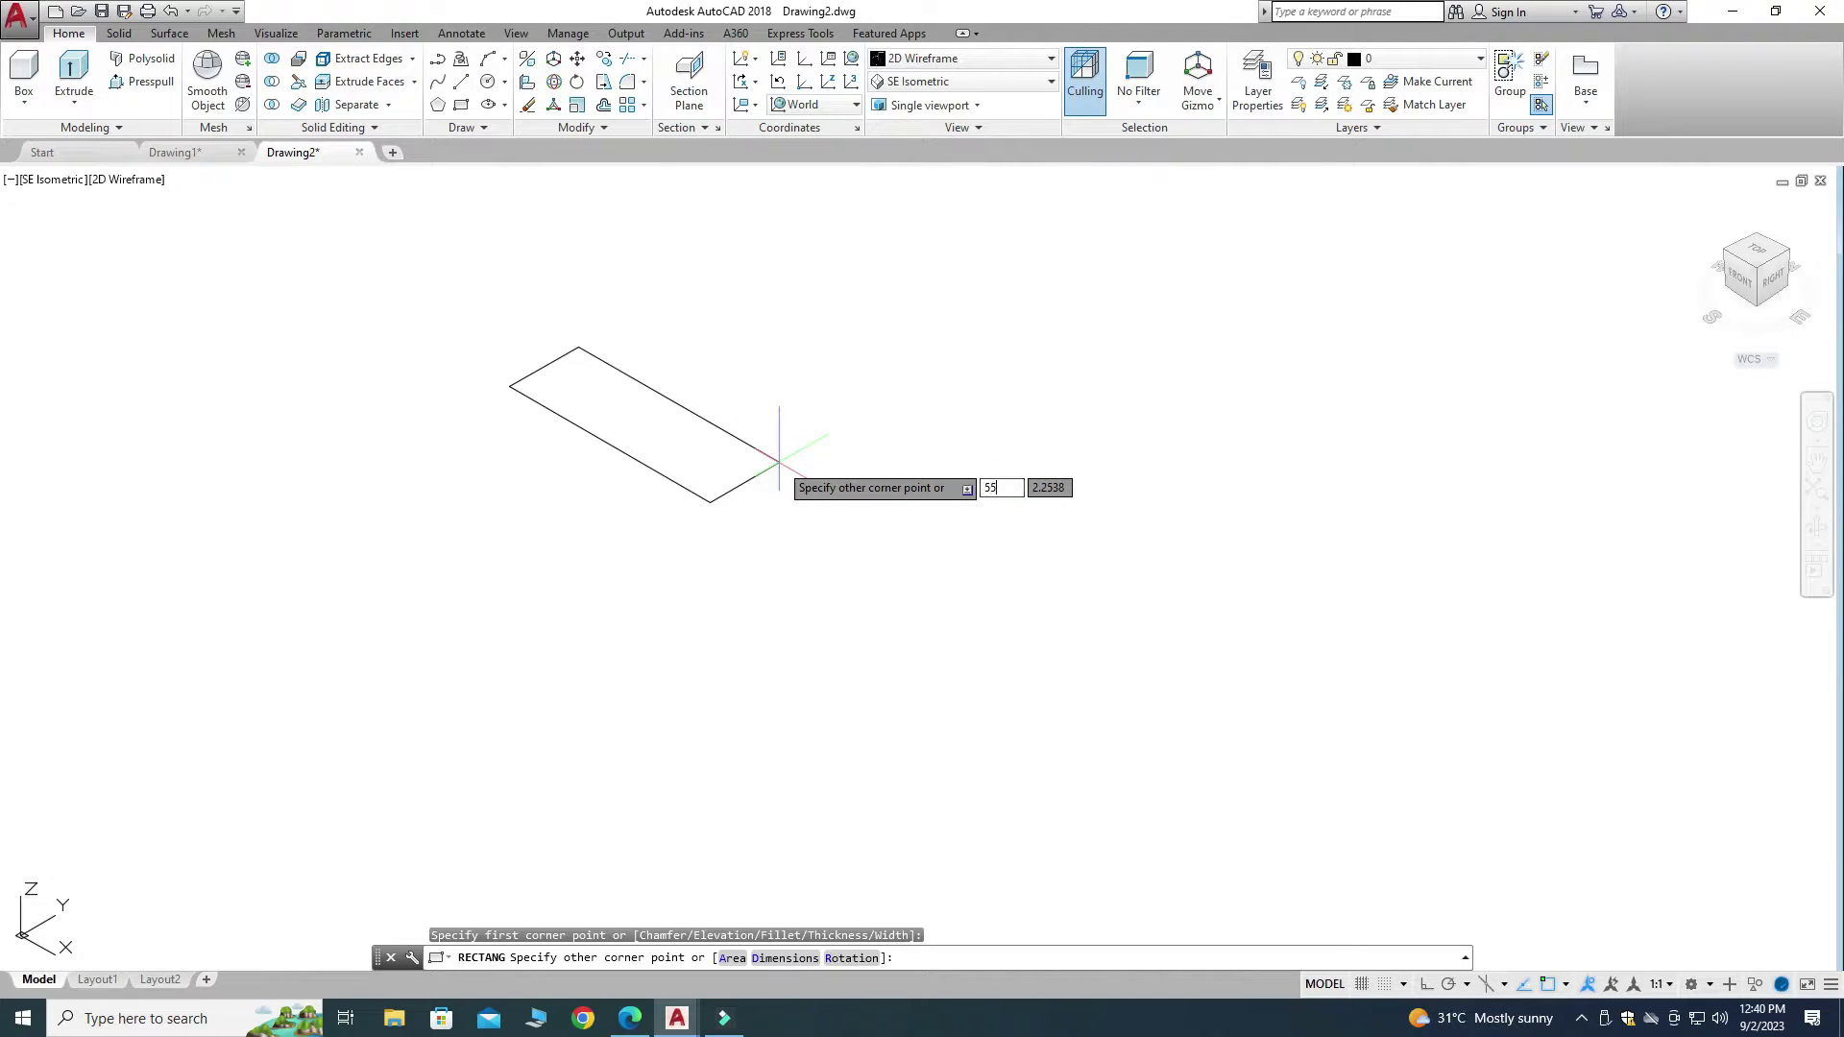
key(Tab)
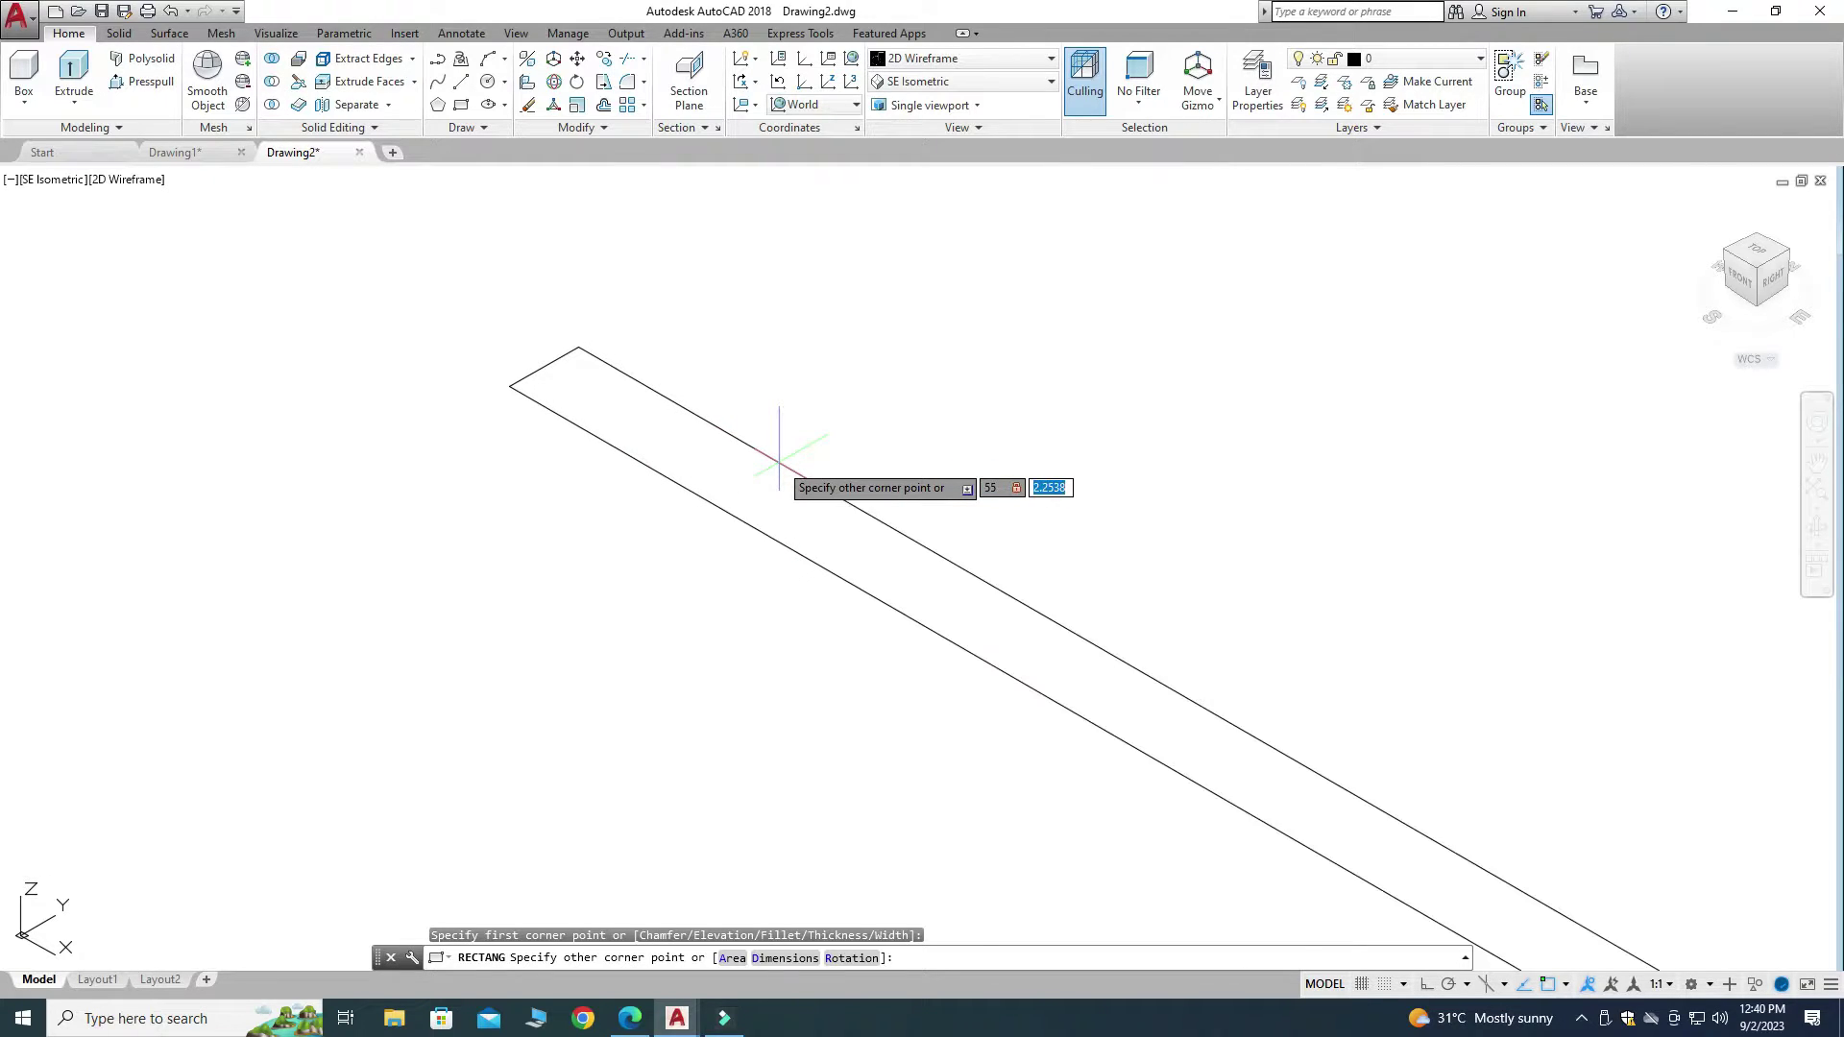
text(50)
key(Return)
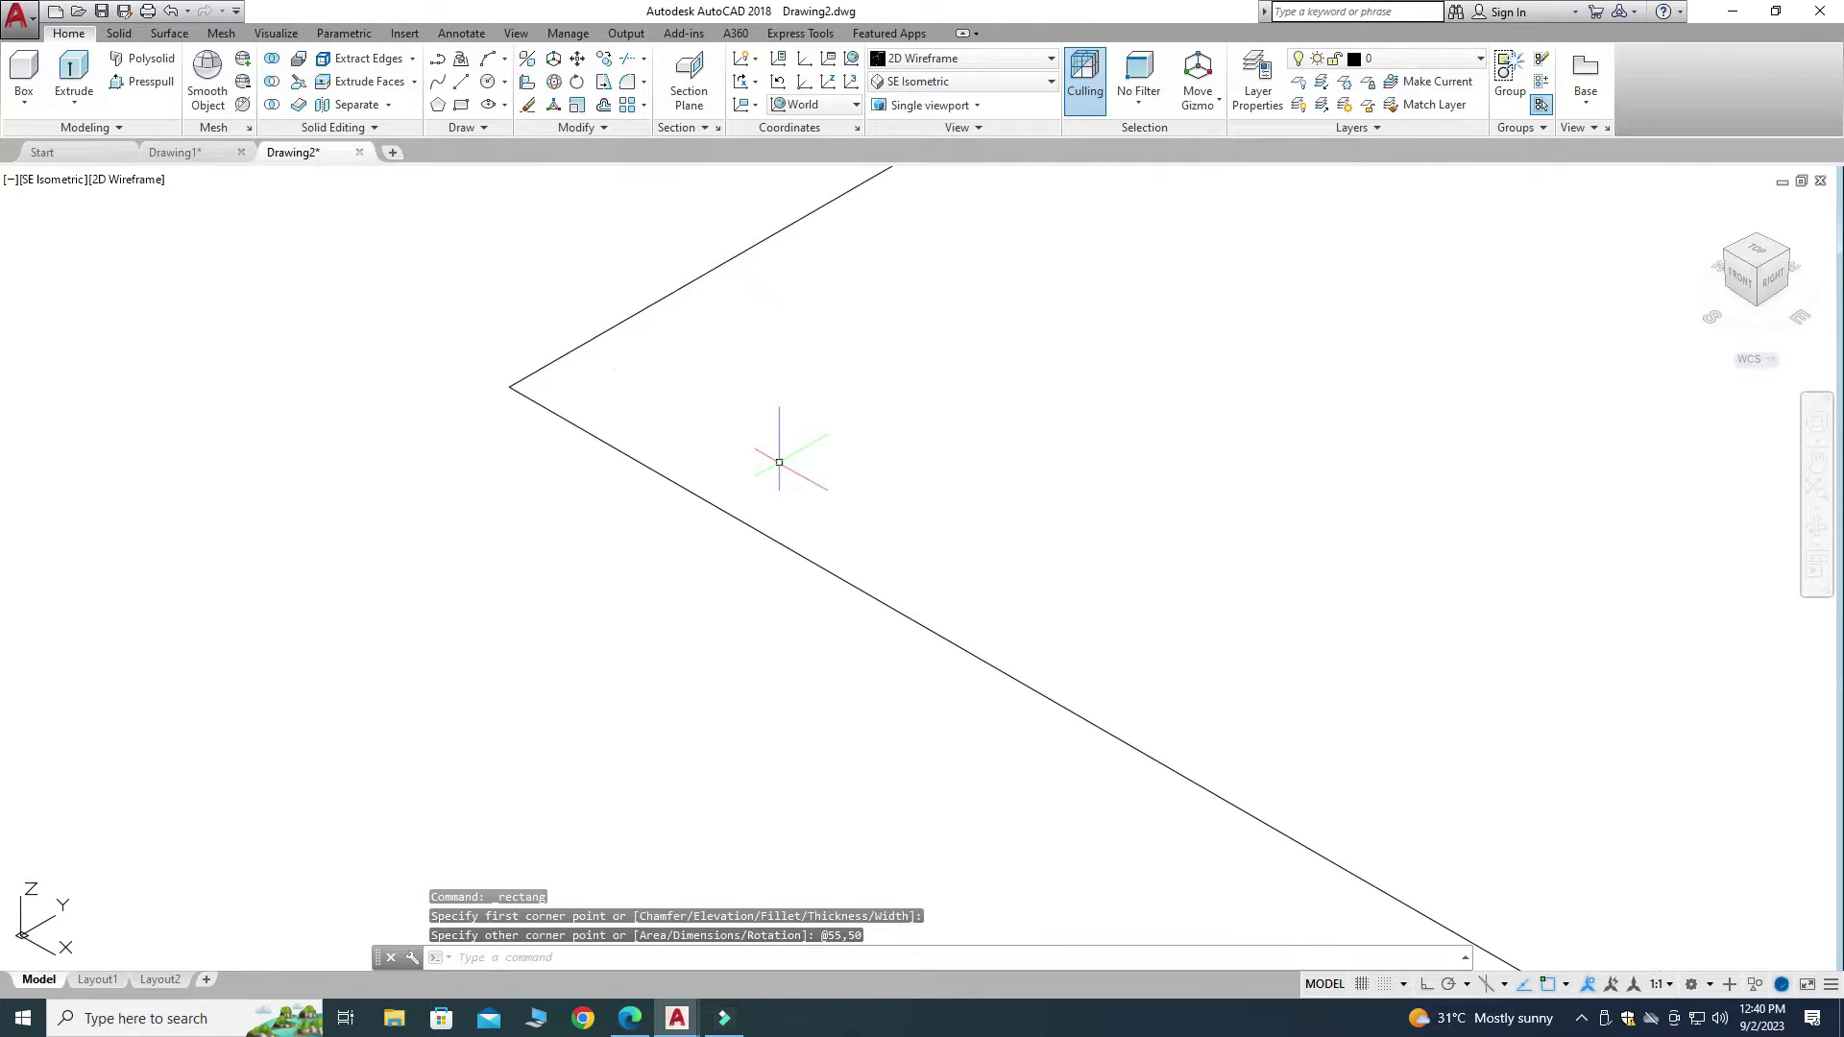
scroll(513, 535, down, 5)
scroll(757, 478, up, 5)
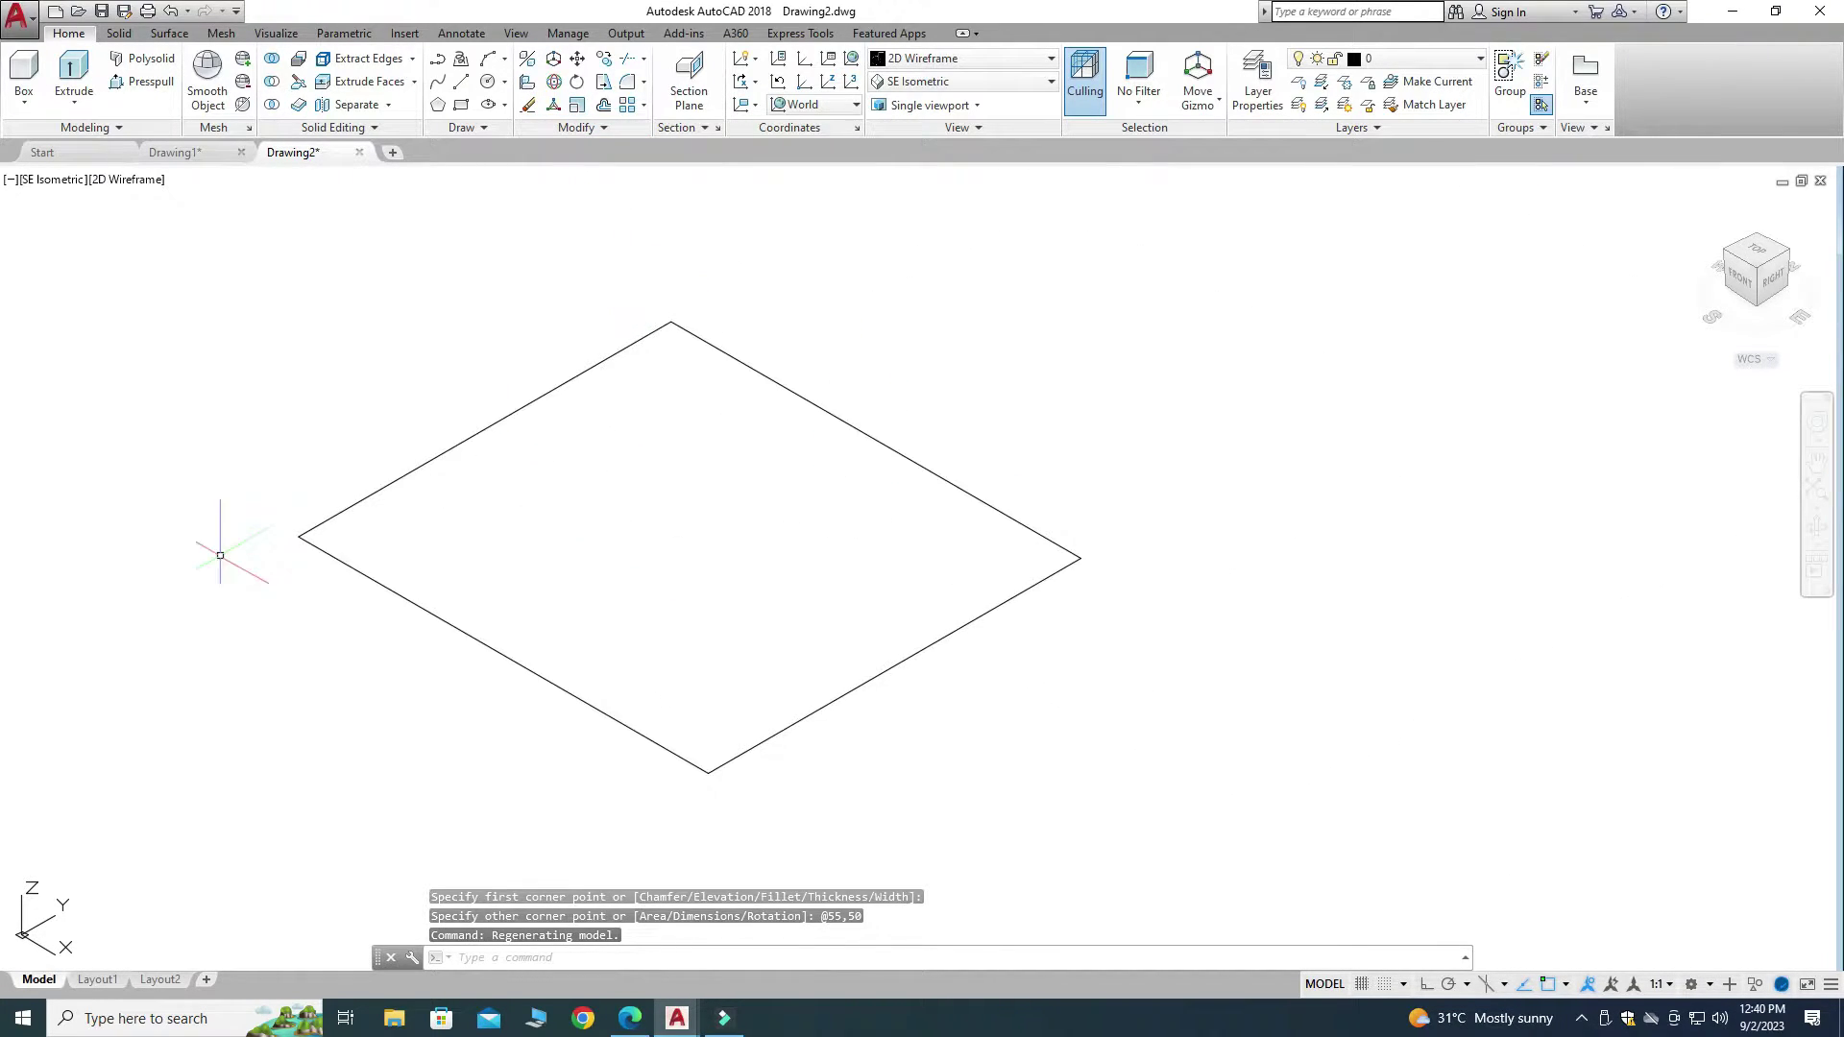
Cancel a started line, turn Ortho on, and switch to the exercise PDF
click(461, 82)
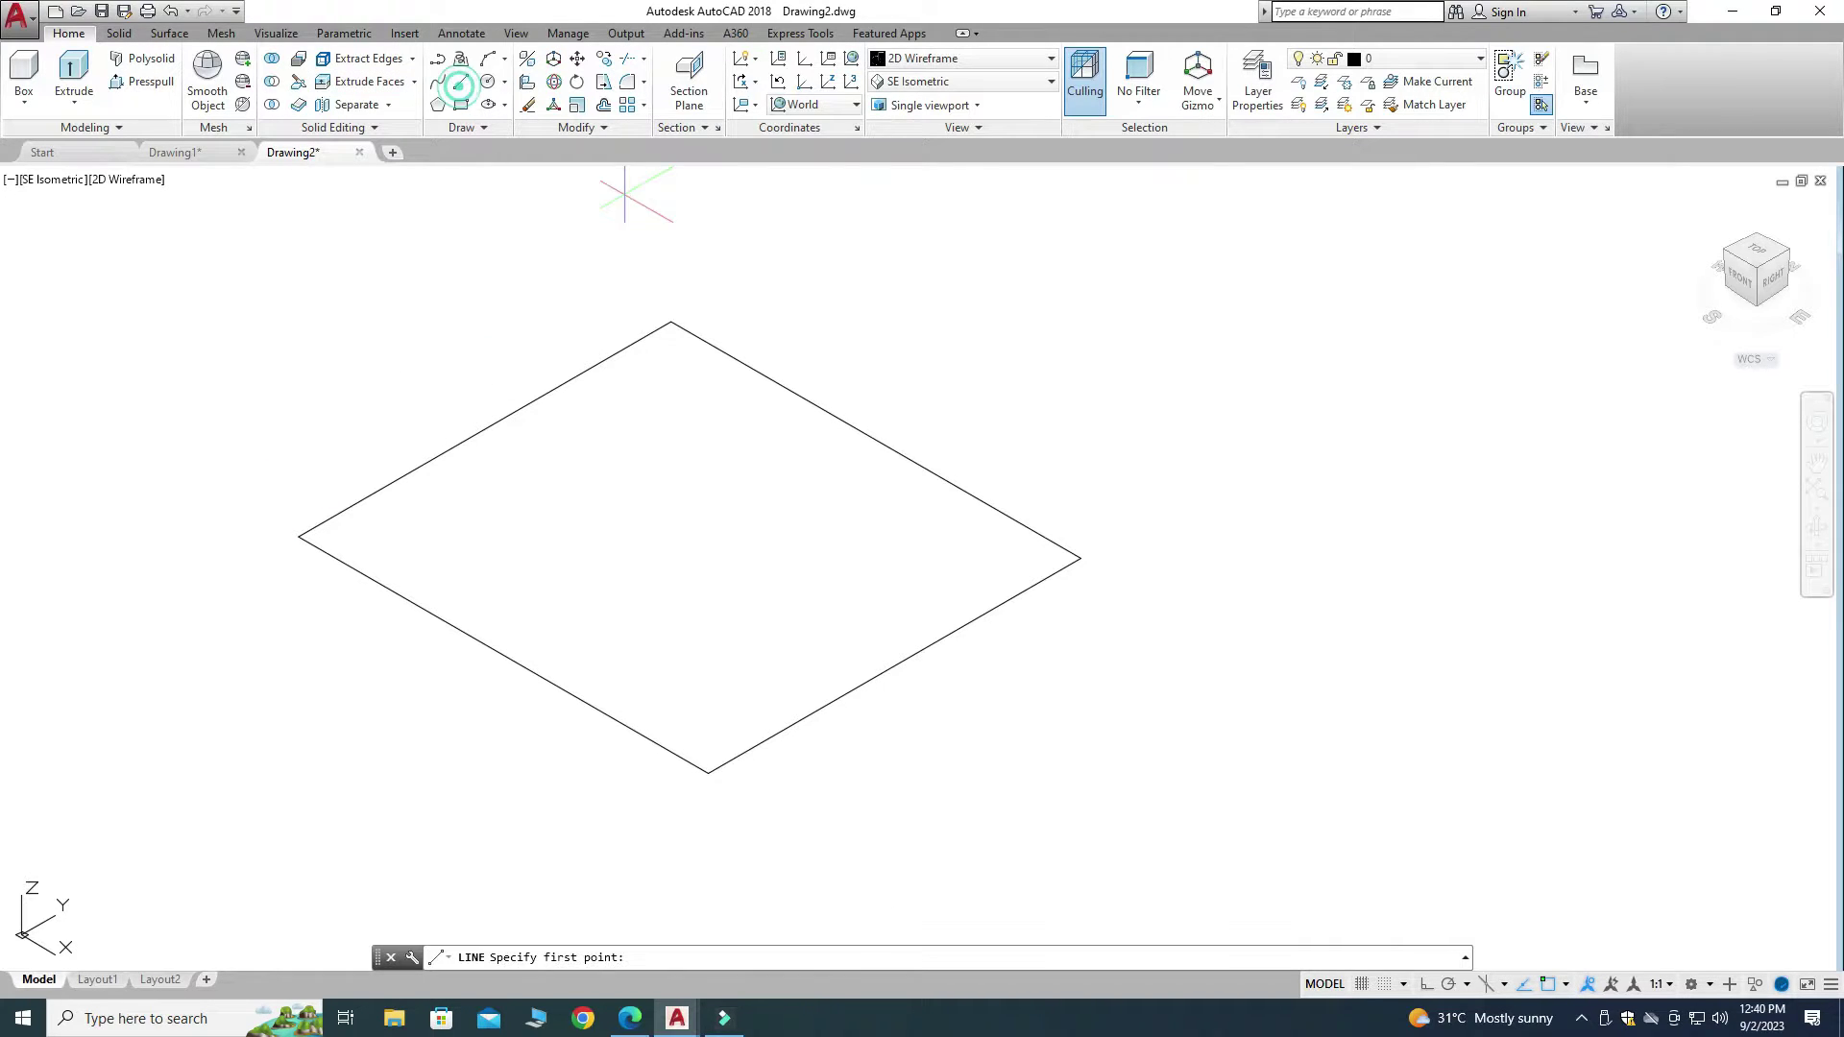
click(671, 319)
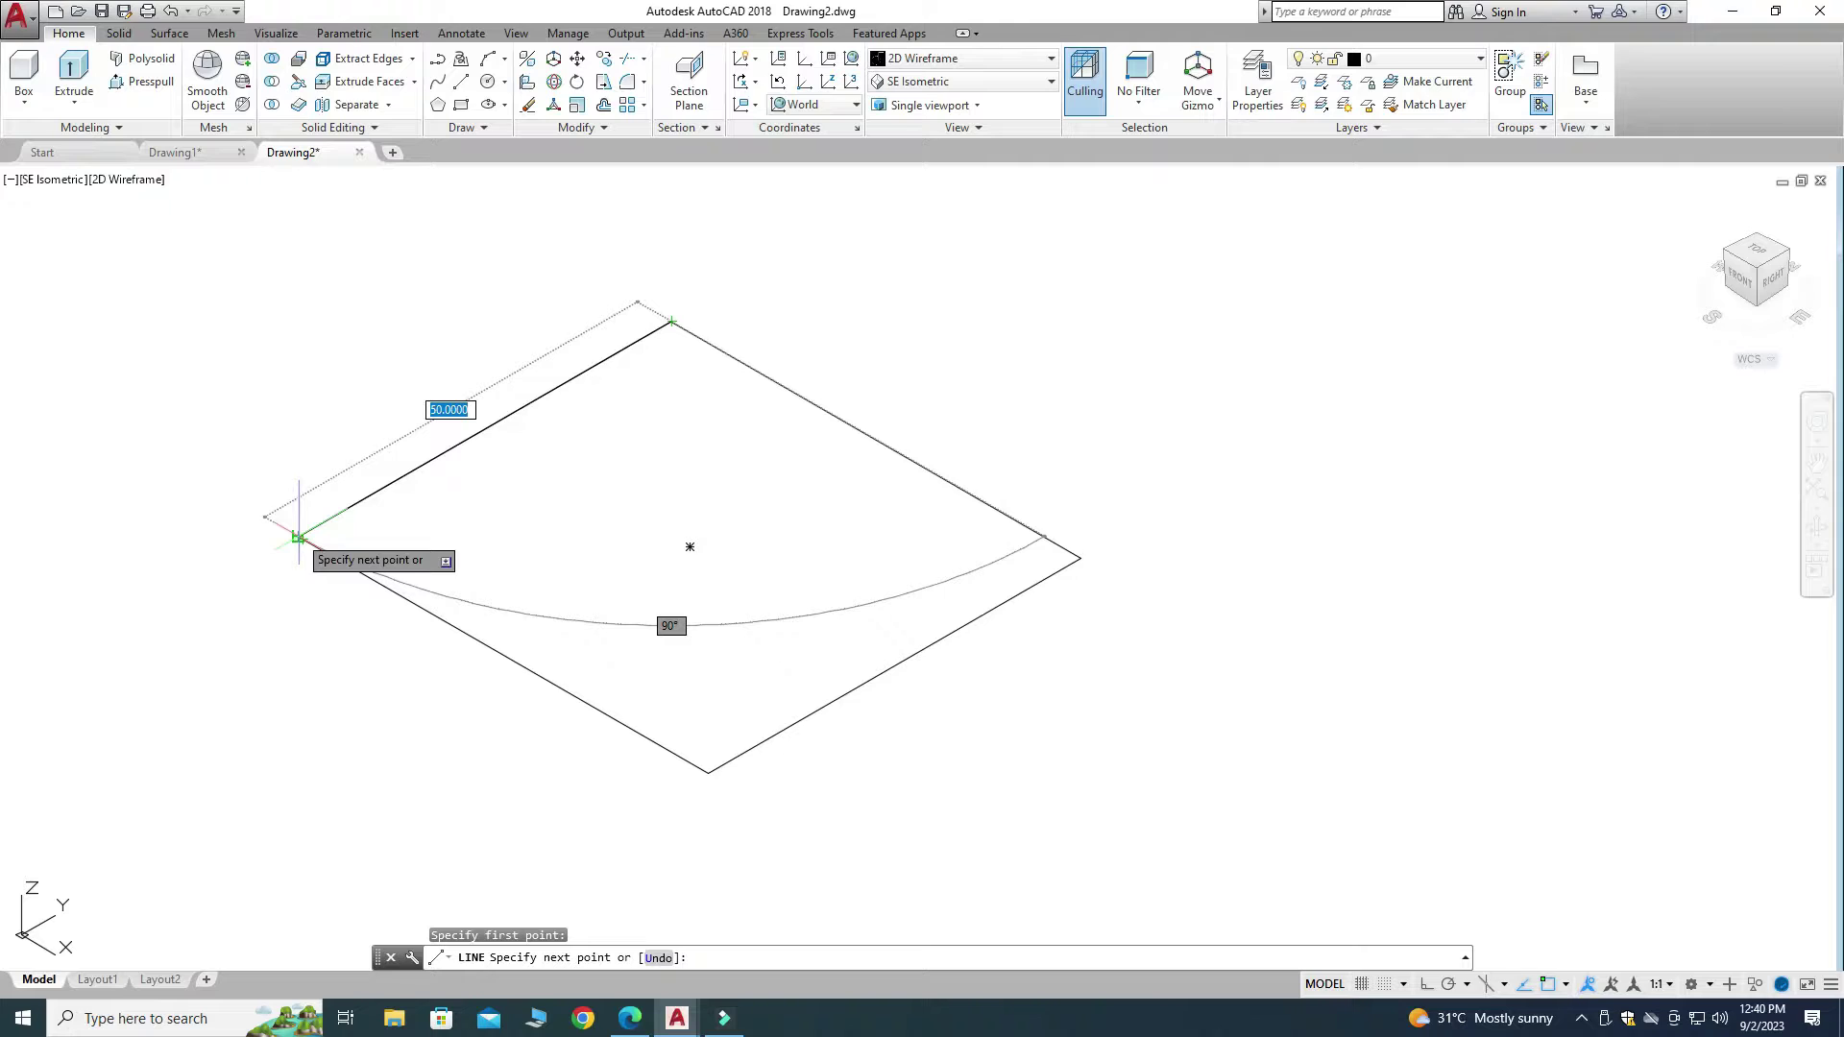
key(Escape)
scroll(557, 653, down, 2)
scroll(599, 631, up, 2)
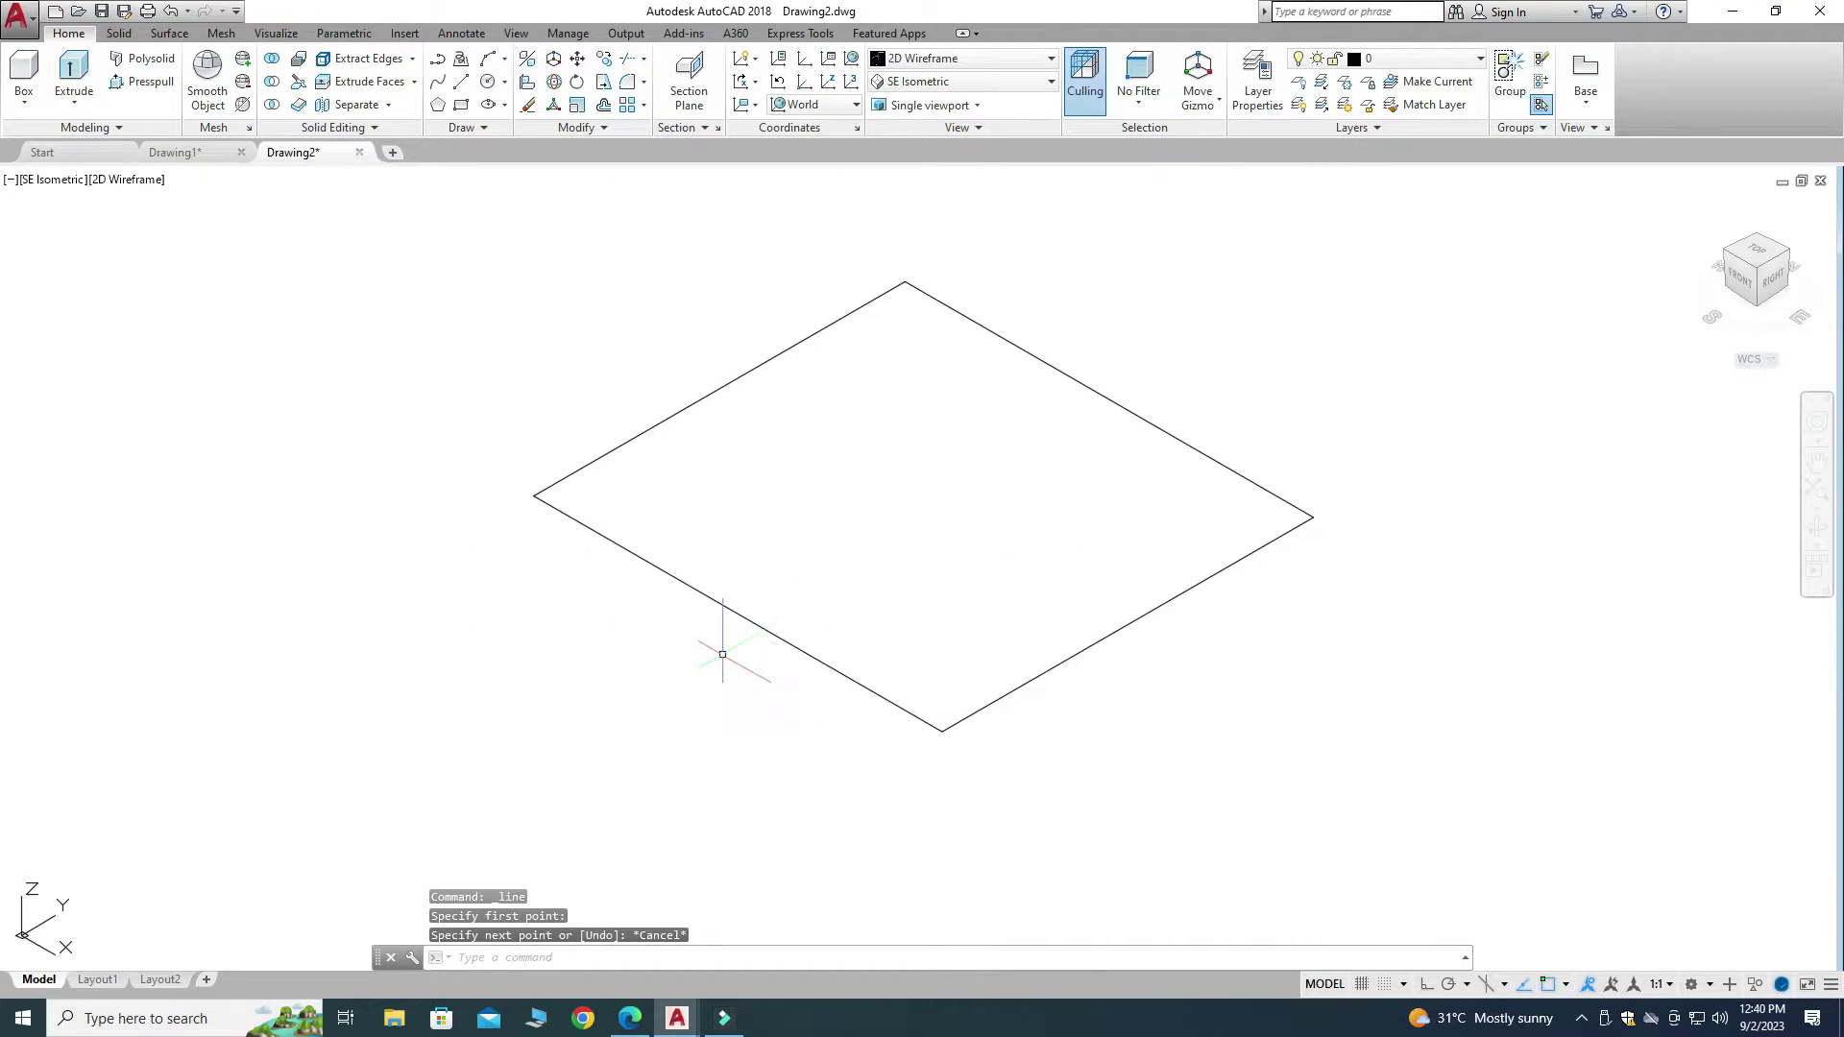
click(1427, 985)
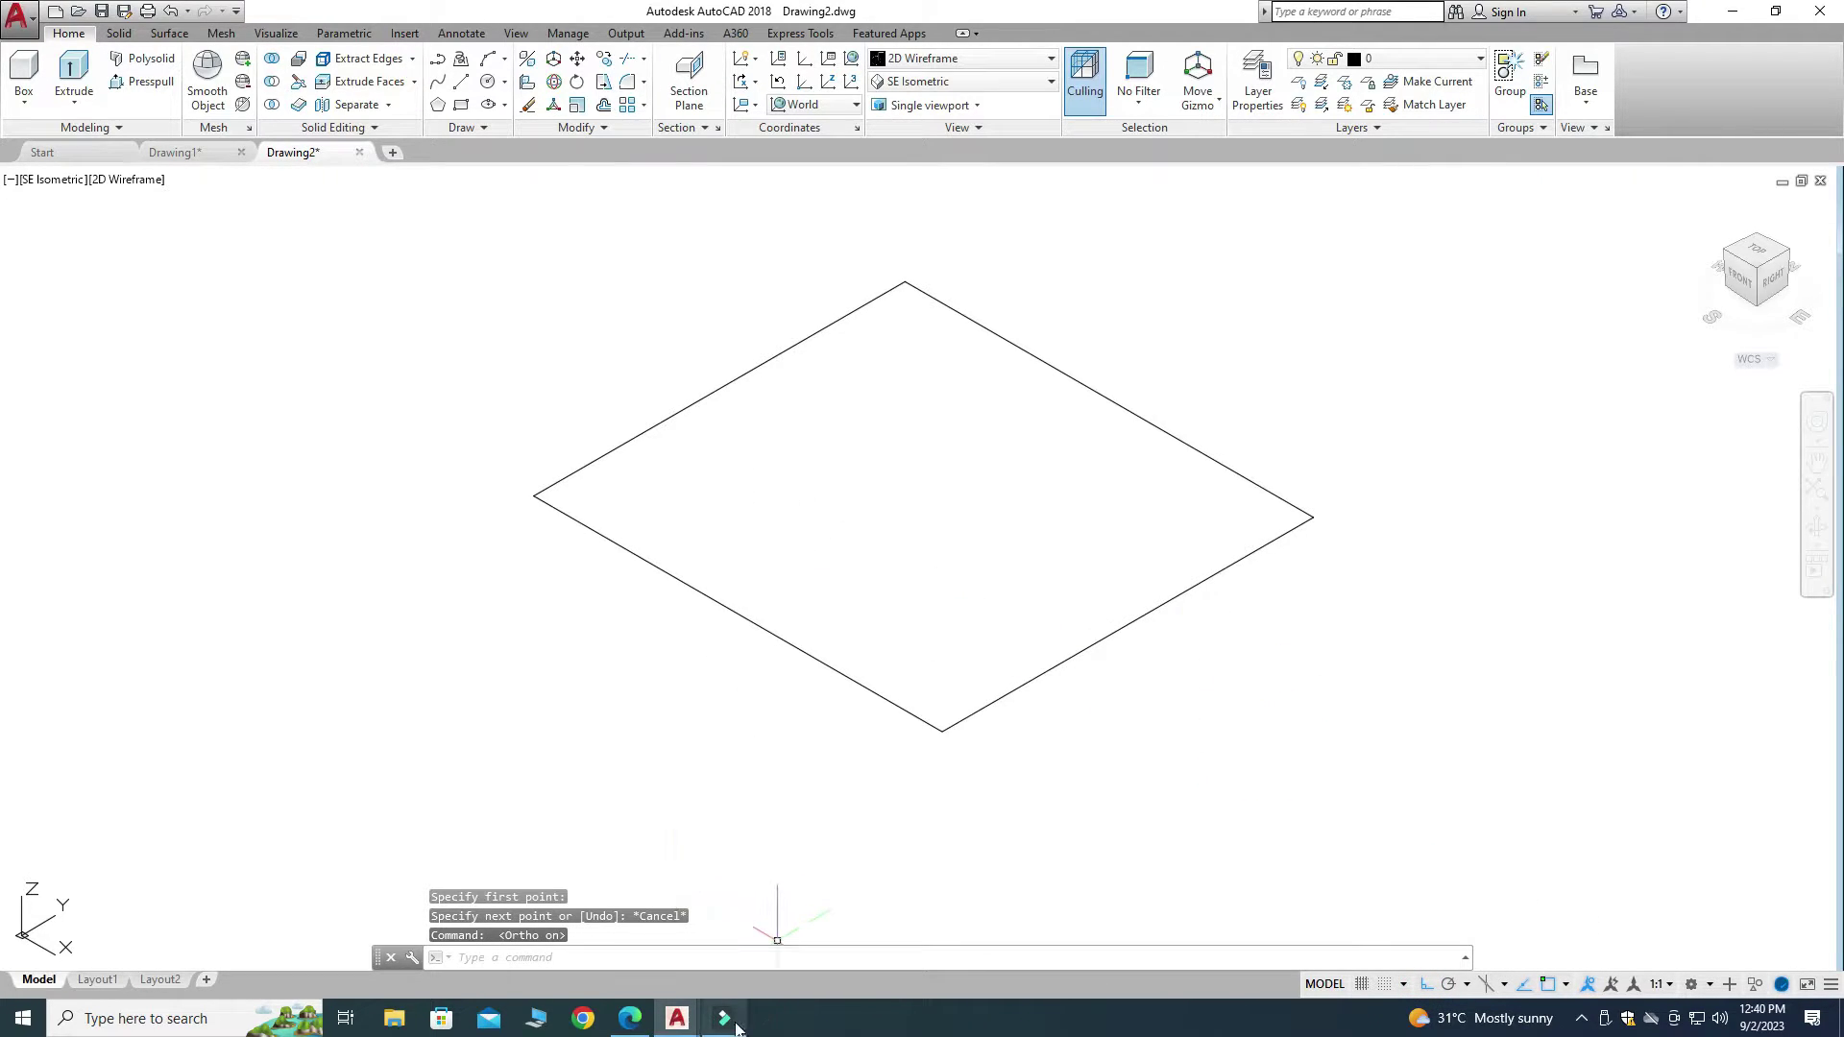
click(630, 1018)
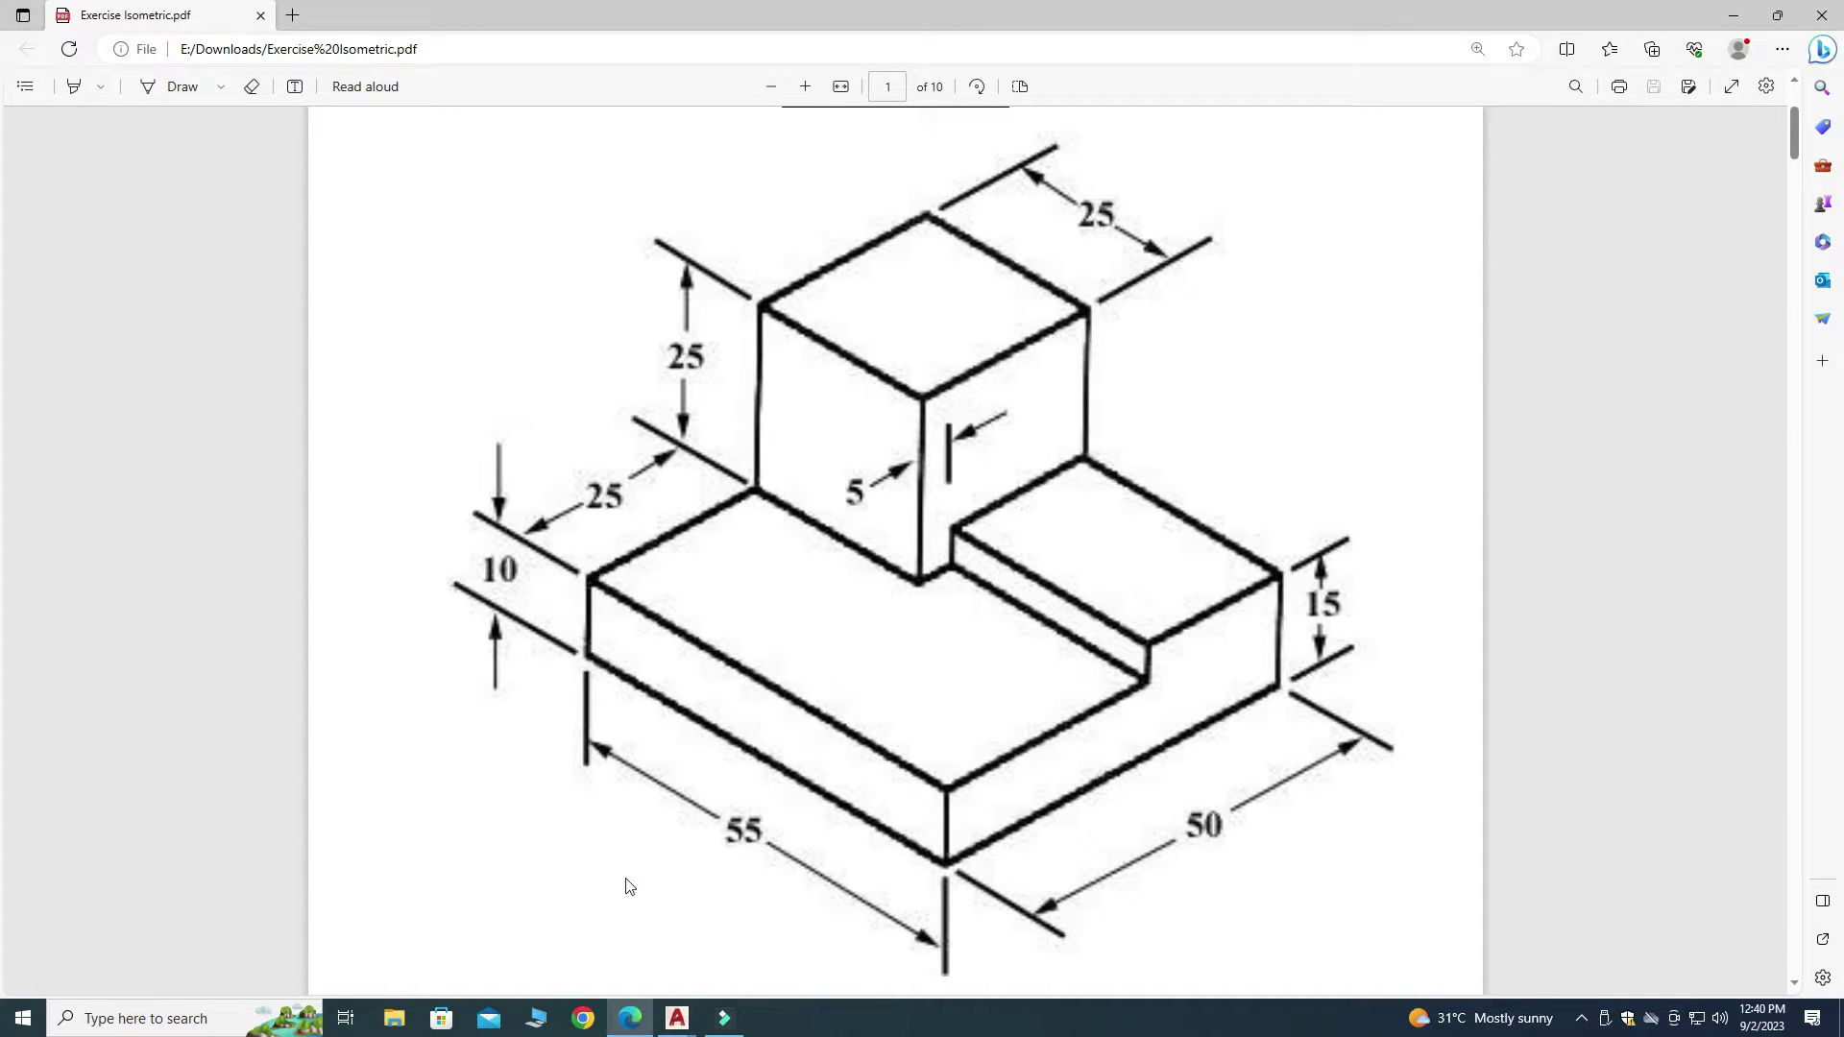
Switch from the exercise PDF back to Drawing2 in AutoCAD
mouse_move(677, 1018)
click(735, 958)
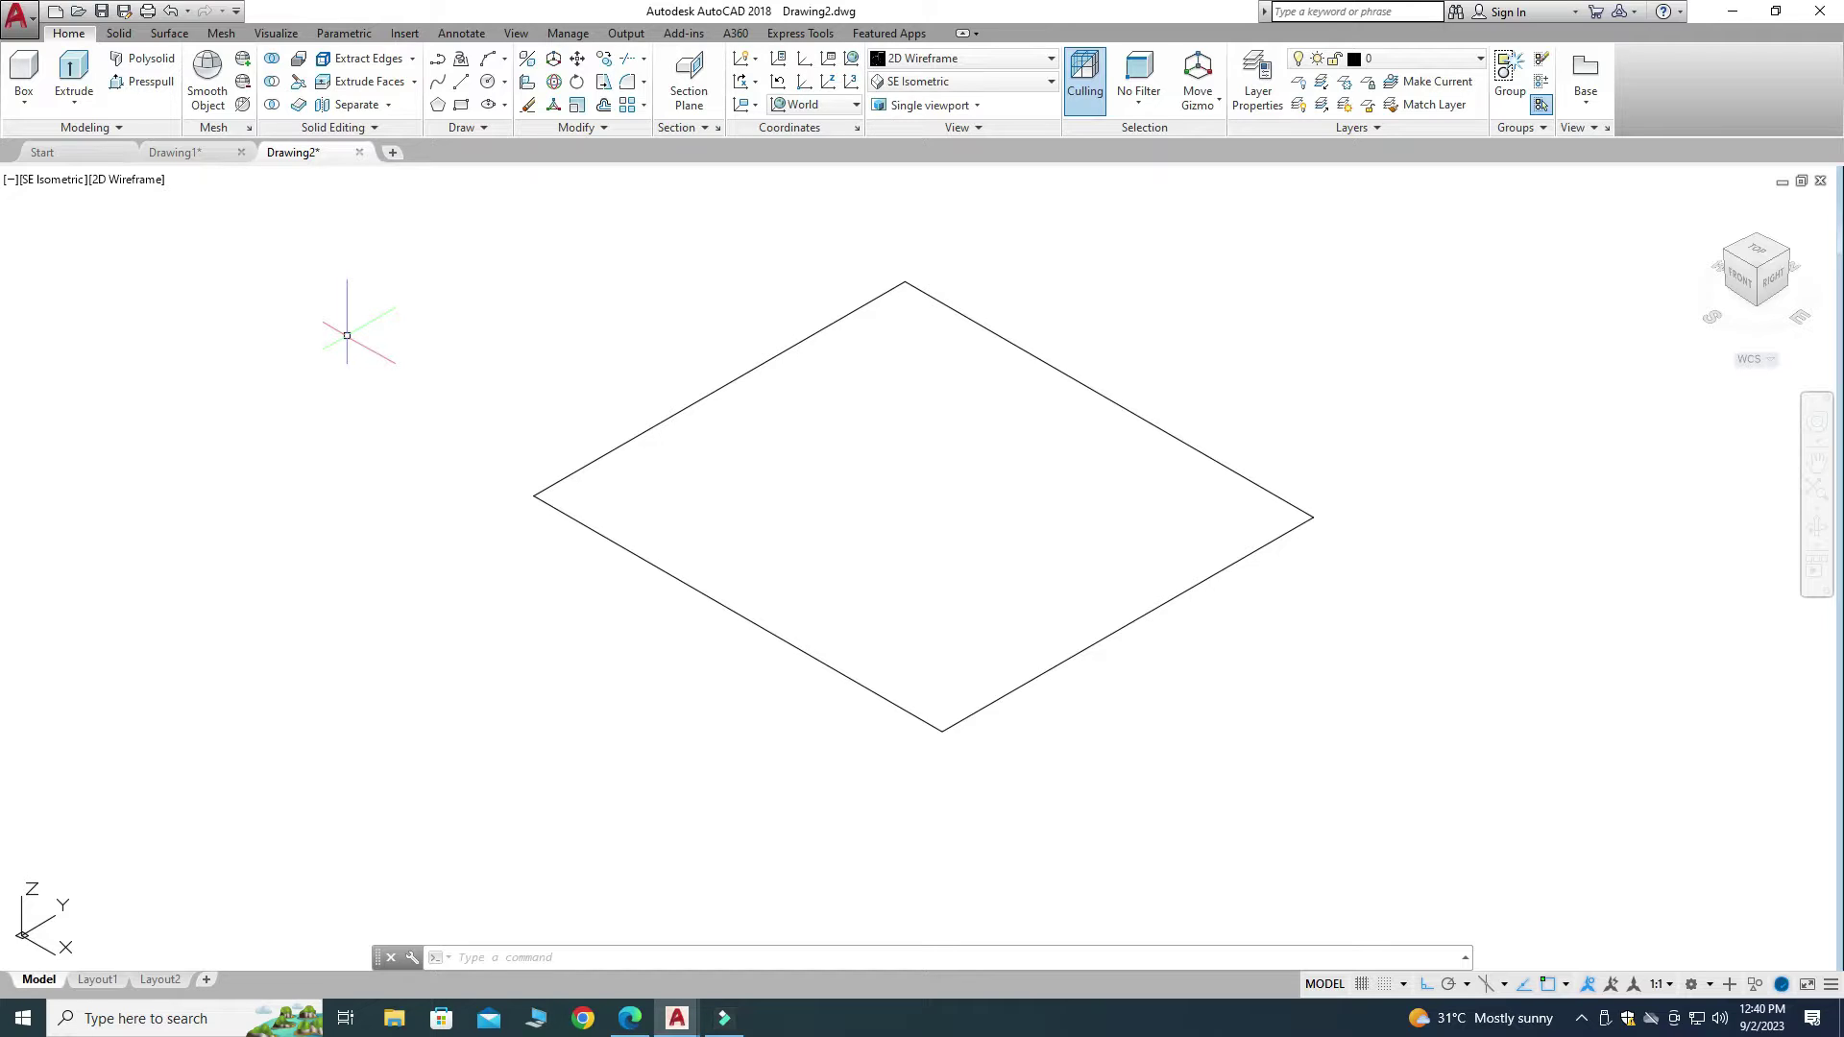
Press-pull the 55 by 50 rectangle up 10 units, then check the PDF
click(134, 83)
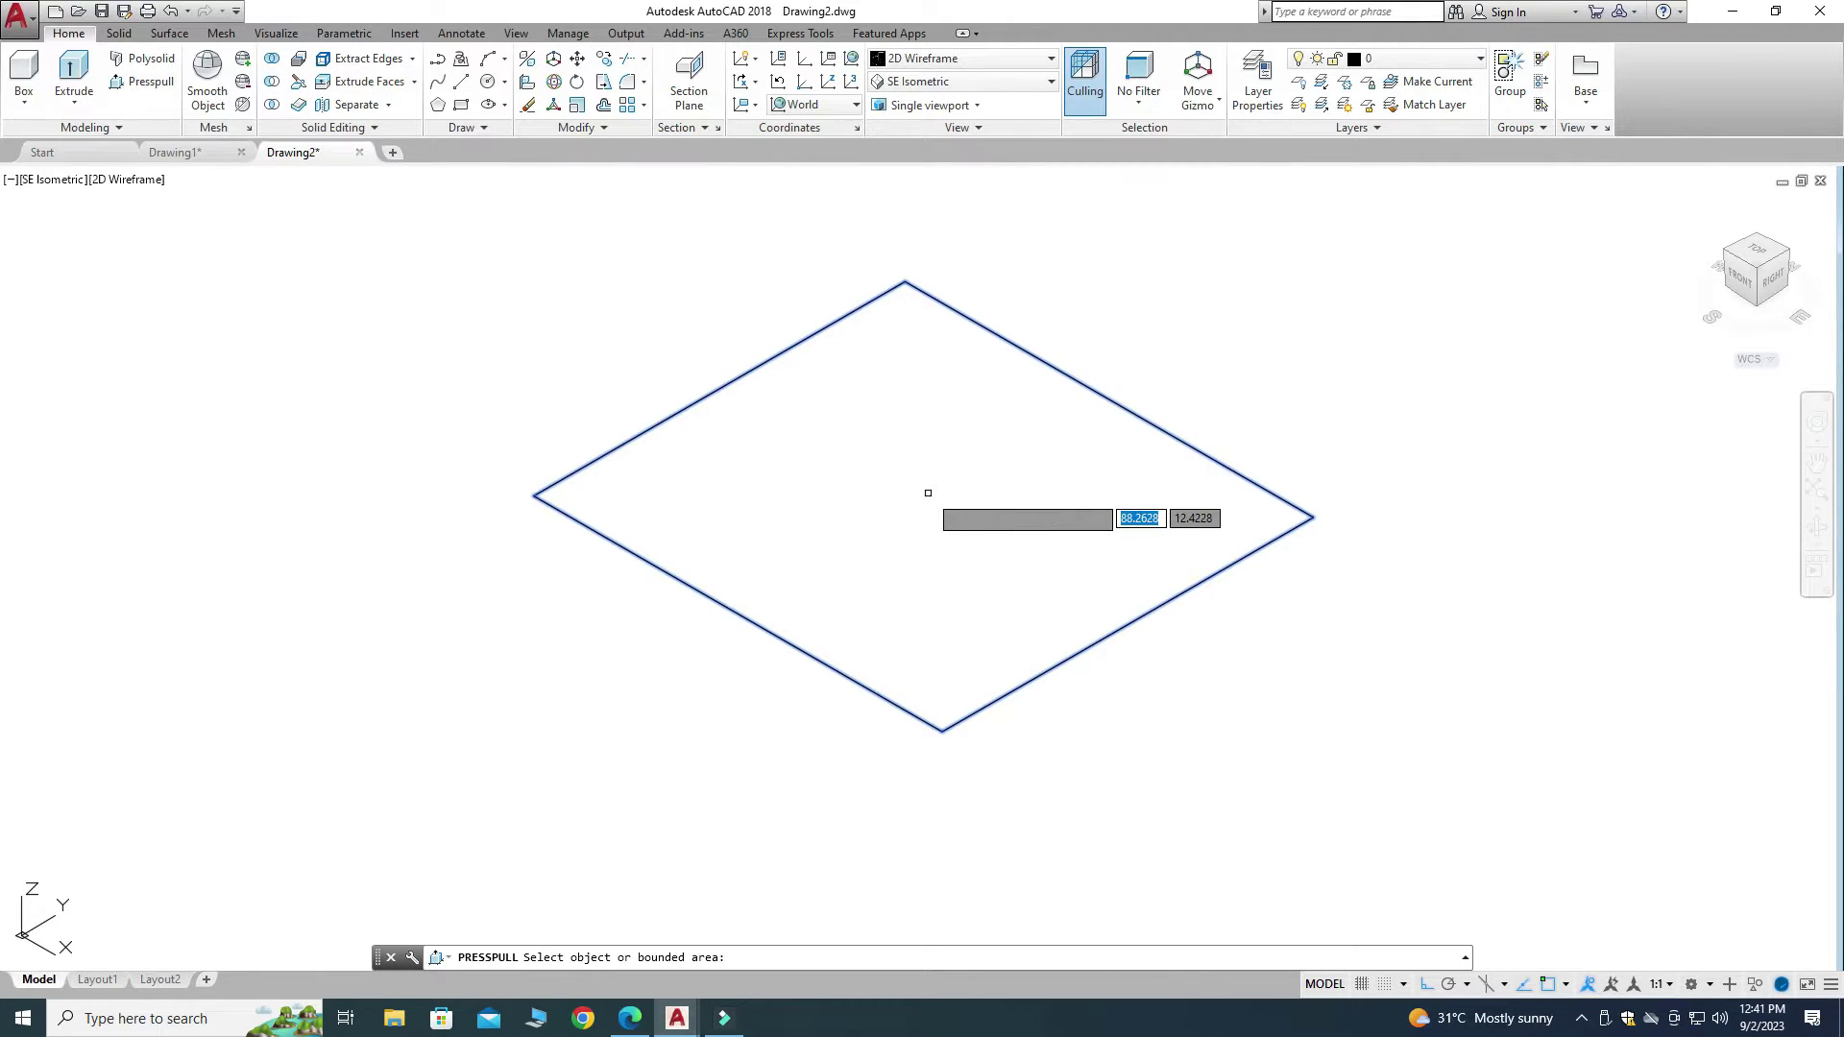
click(928, 492)
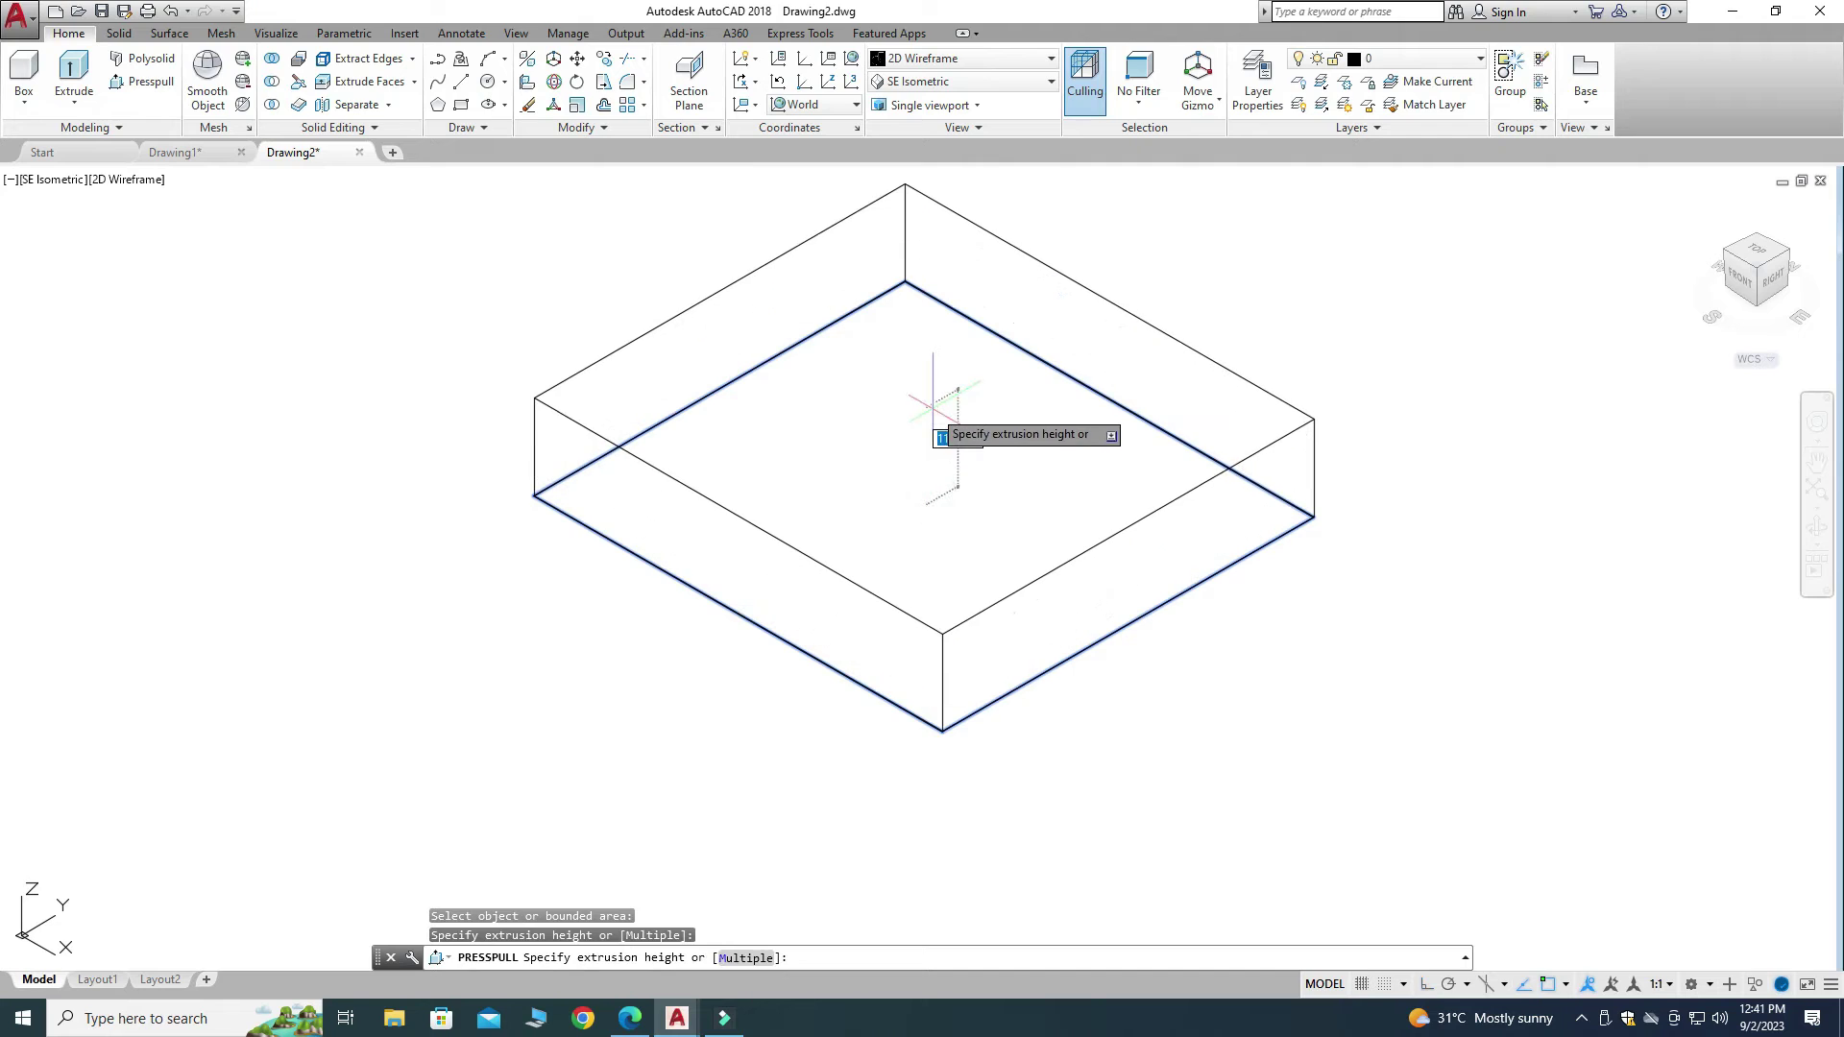
text(10)
key(Return)
key(Return)
scroll(749, 585, down, 2)
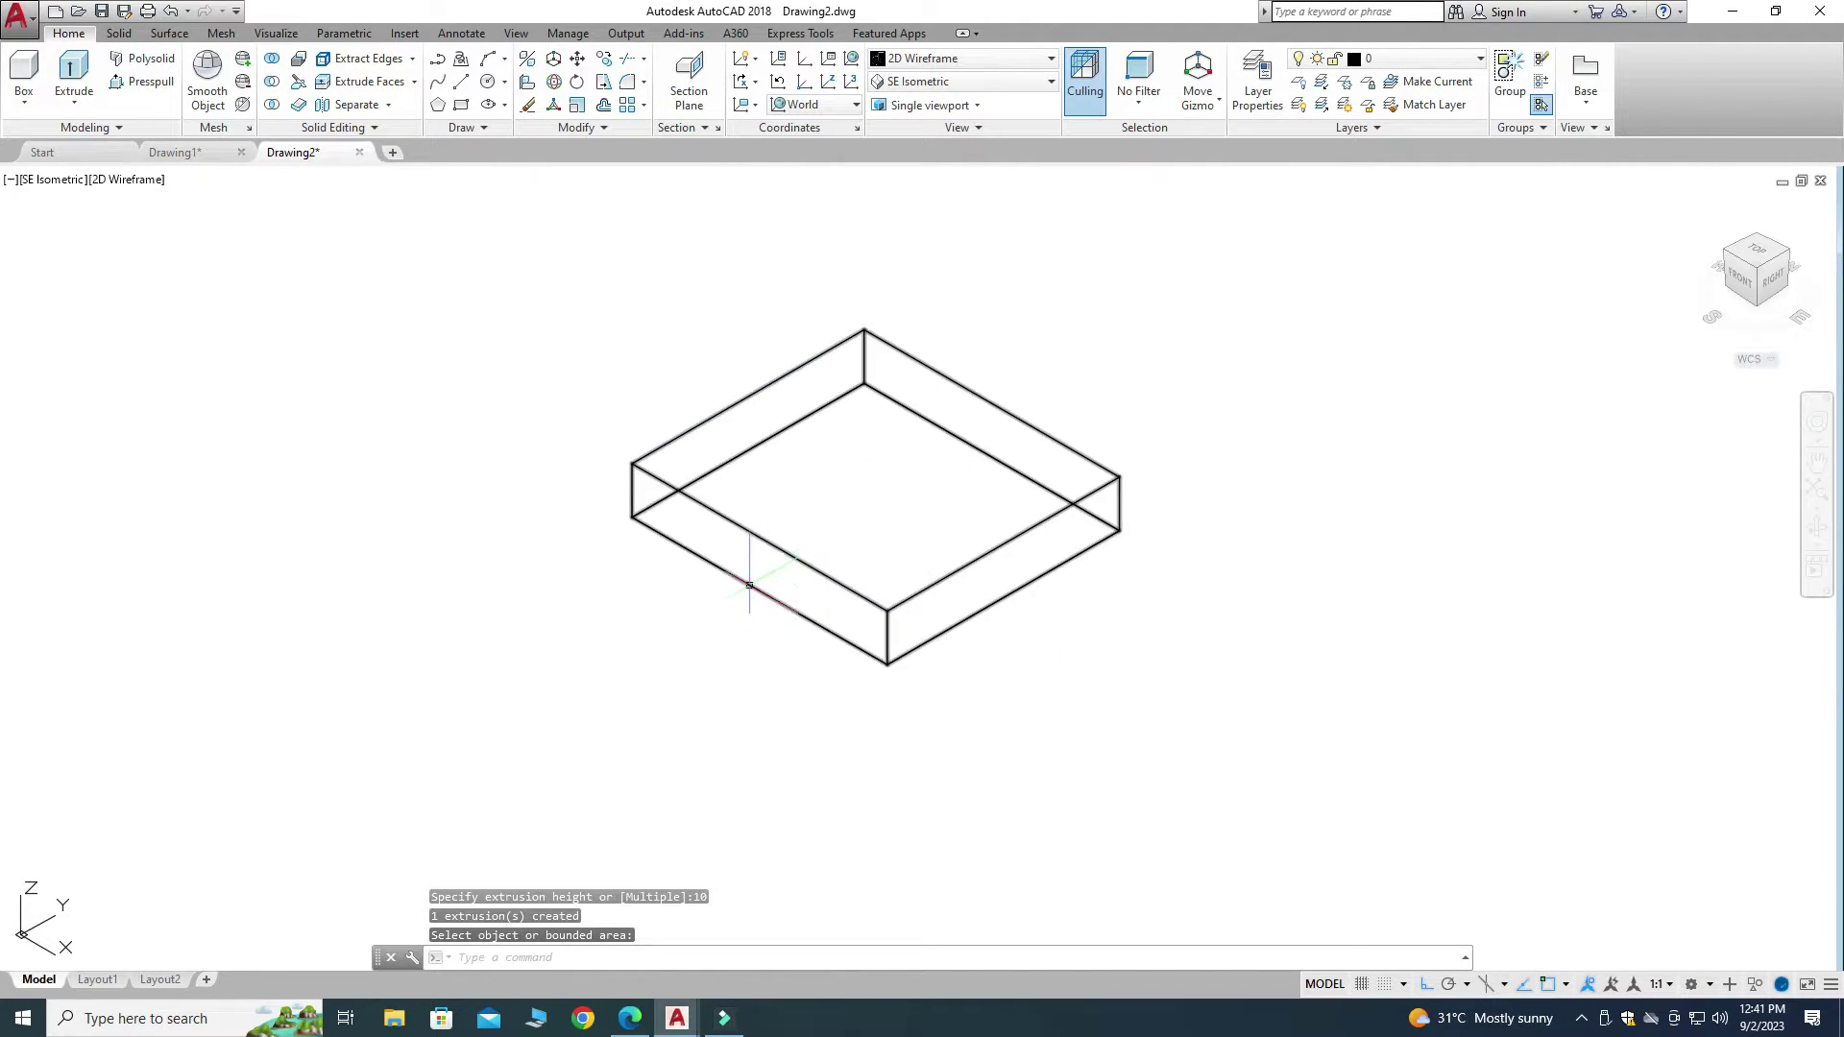
click(630, 1016)
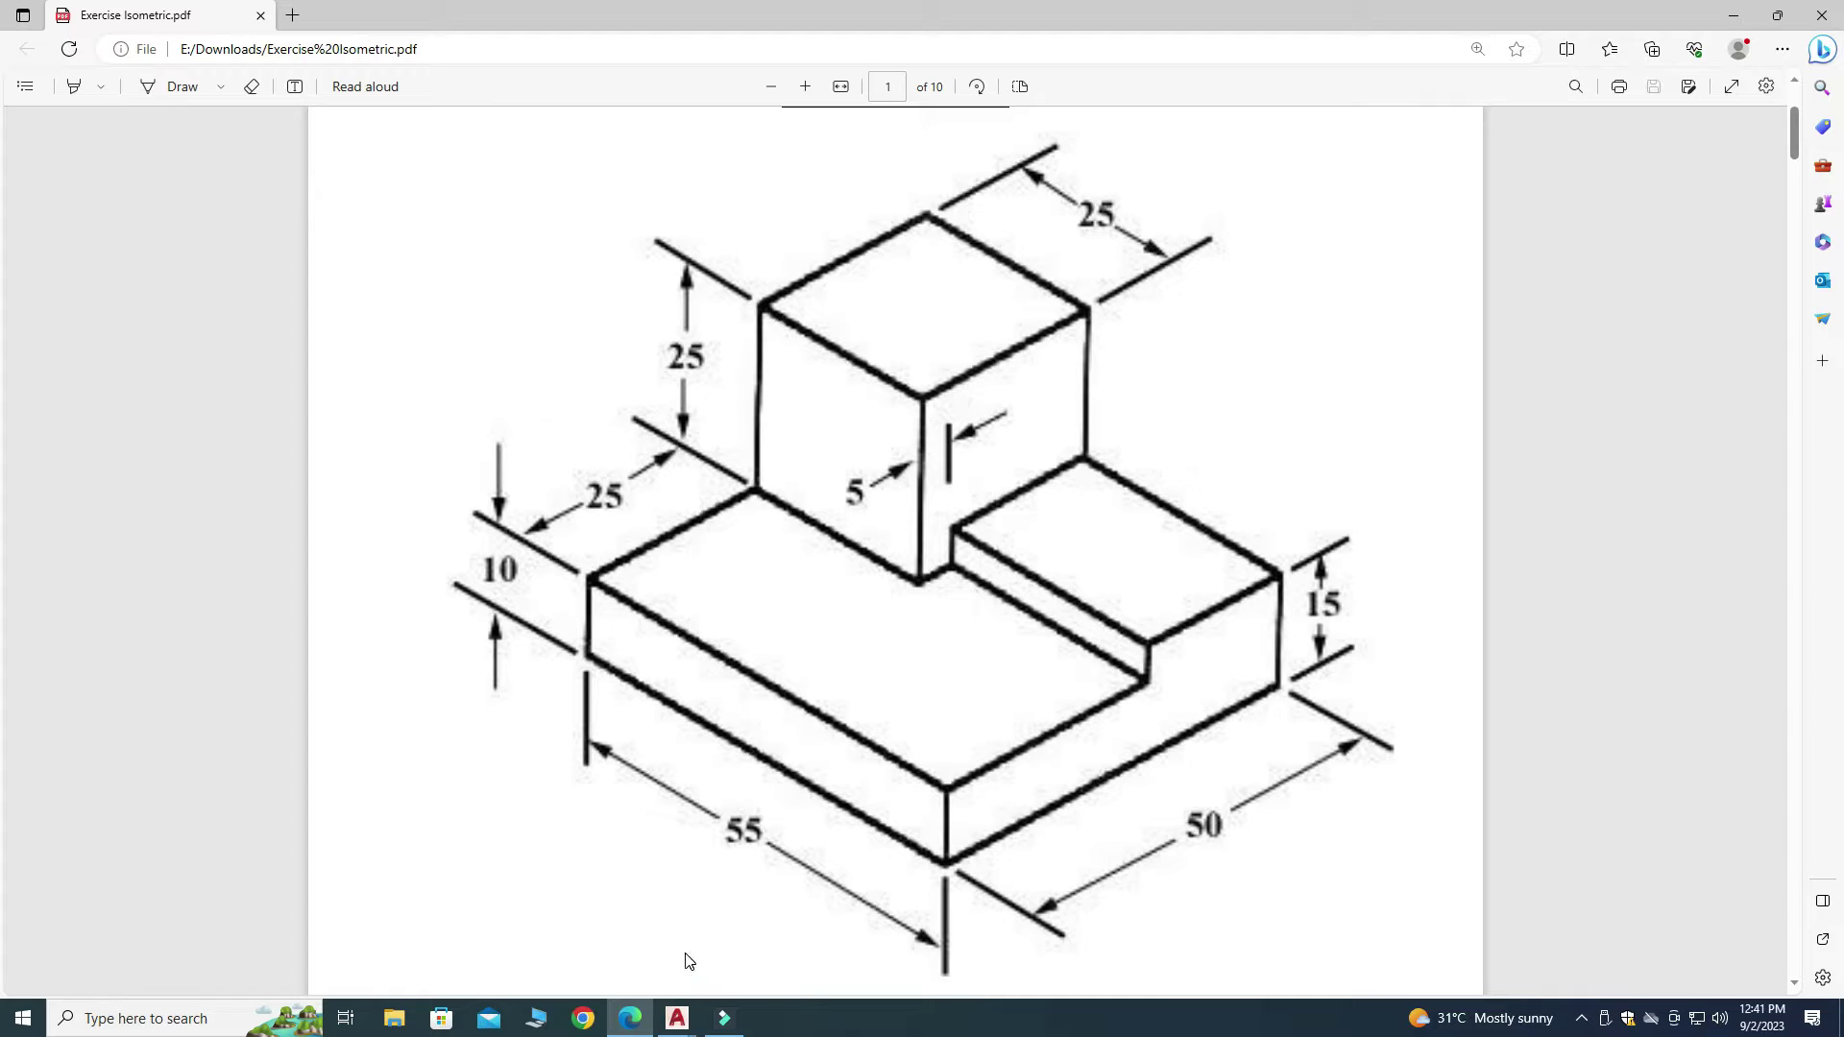
Back in Drawing2, draw a 25 by 25 square from the slab's top corner
mouse_move(677, 1018)
click(756, 949)
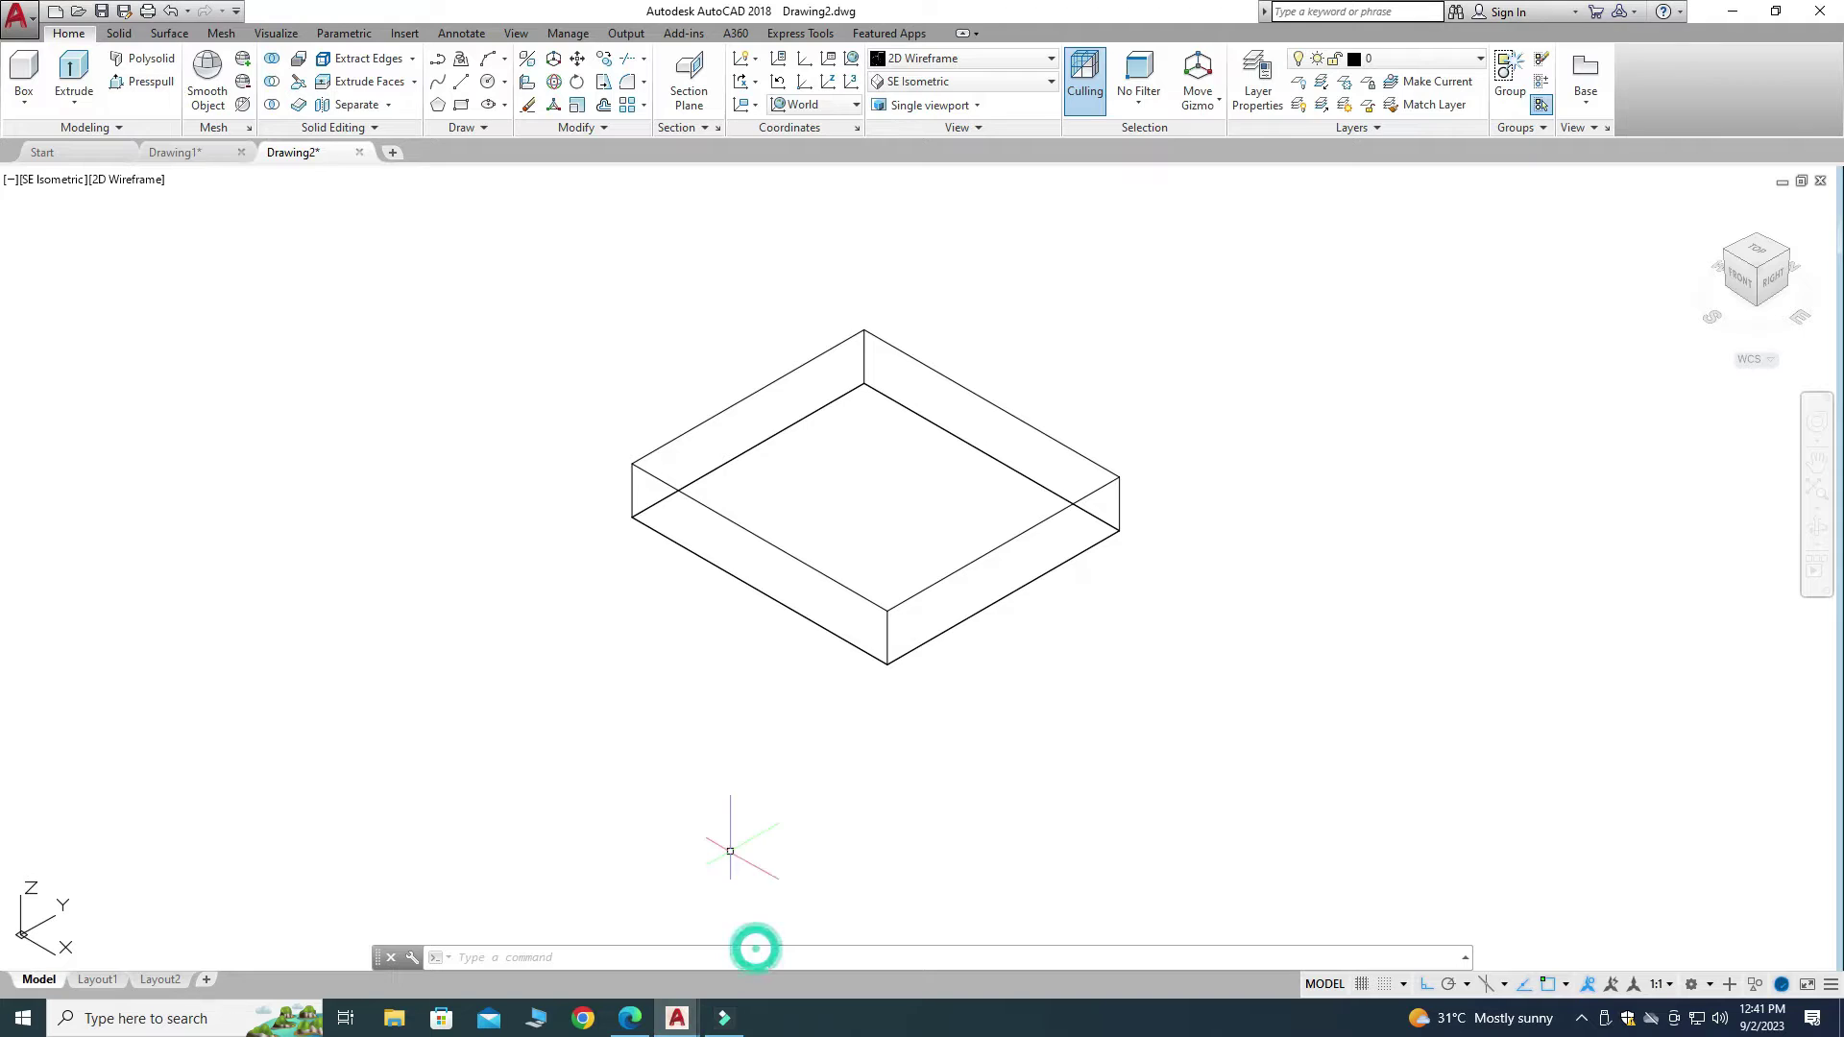
scroll(812, 329, up, 2)
text(rec)
key(Return)
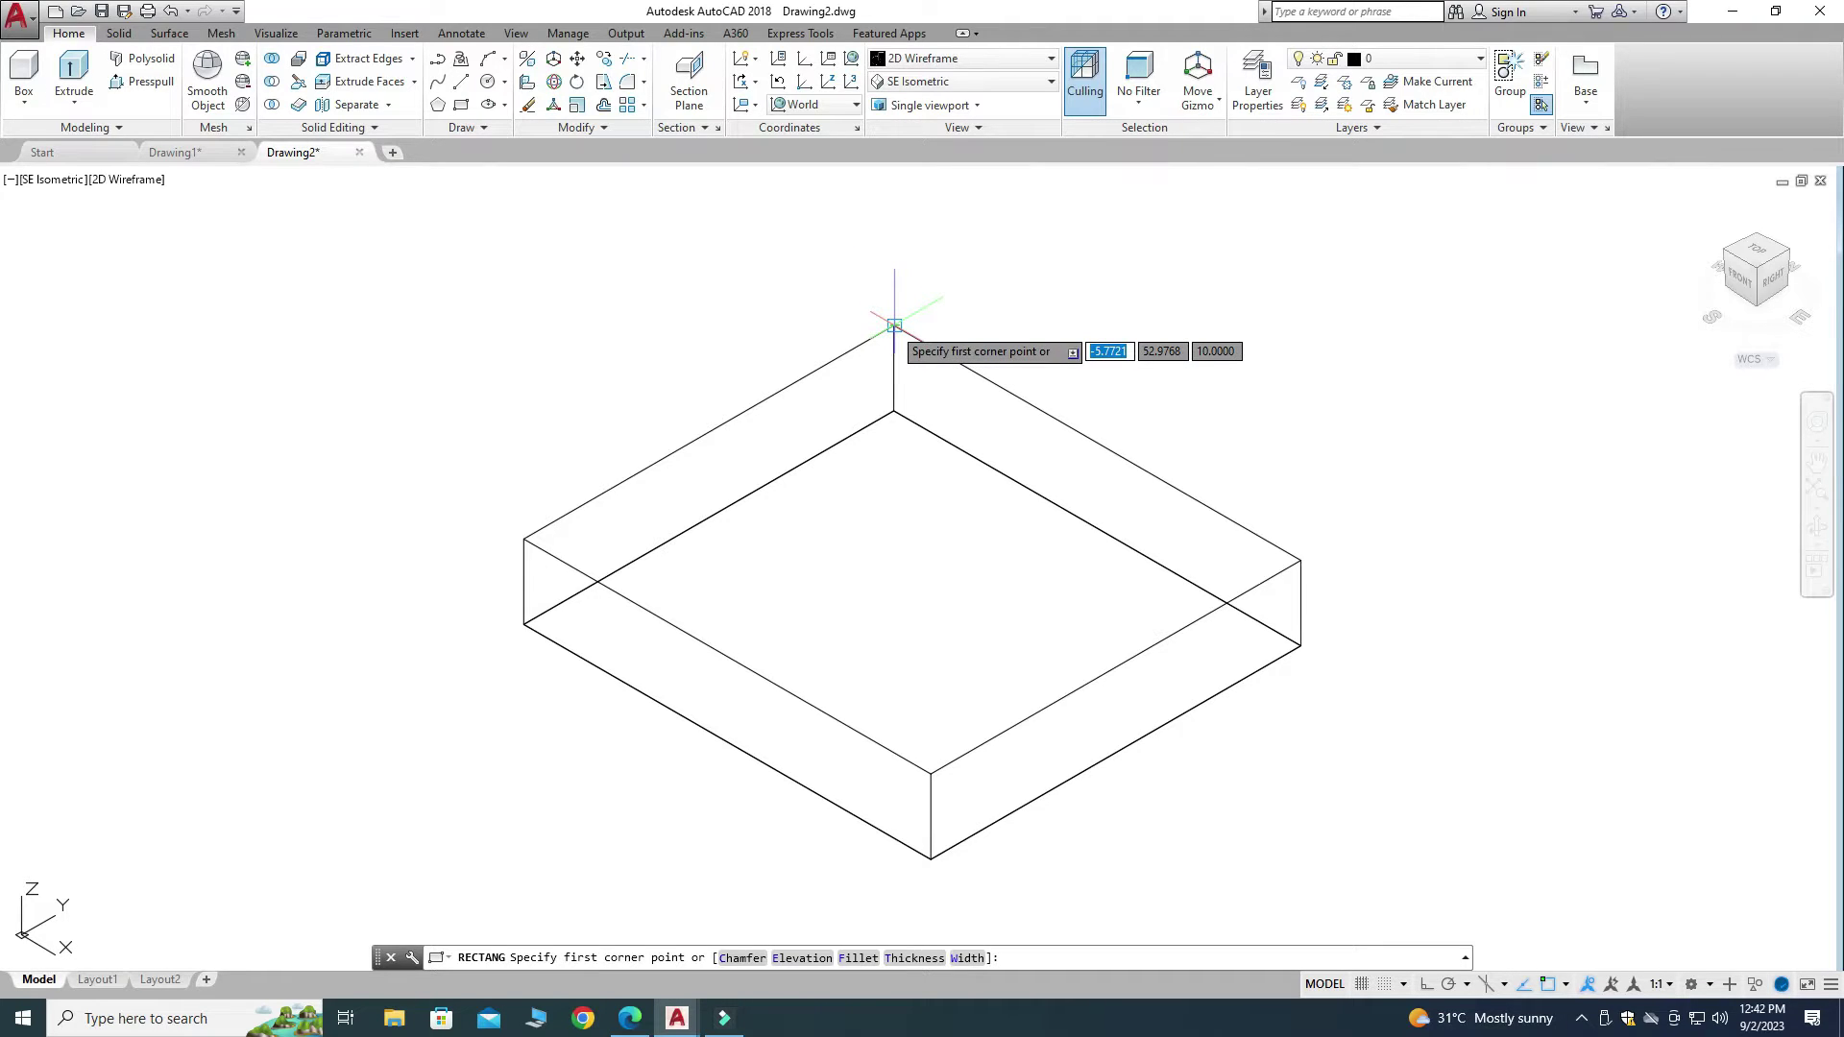
click(894, 325)
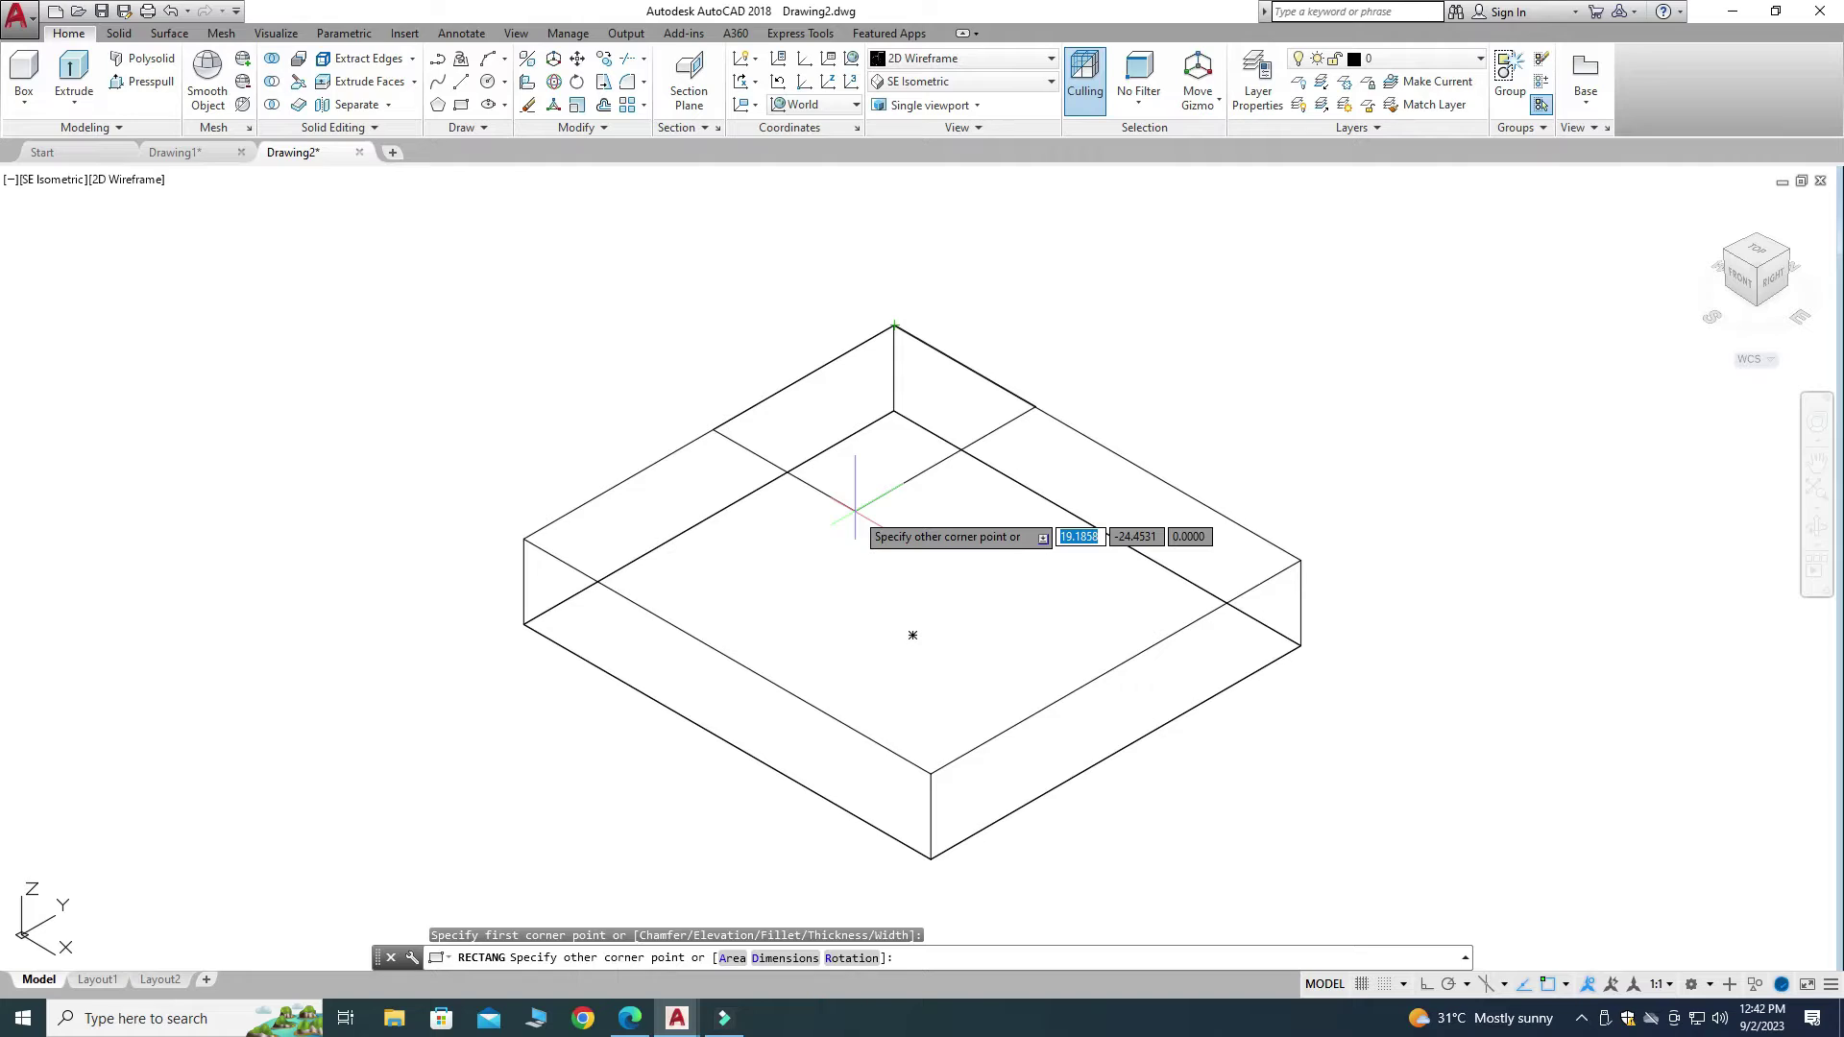
text(25)
key(Tab)
text(2)
key(Return)
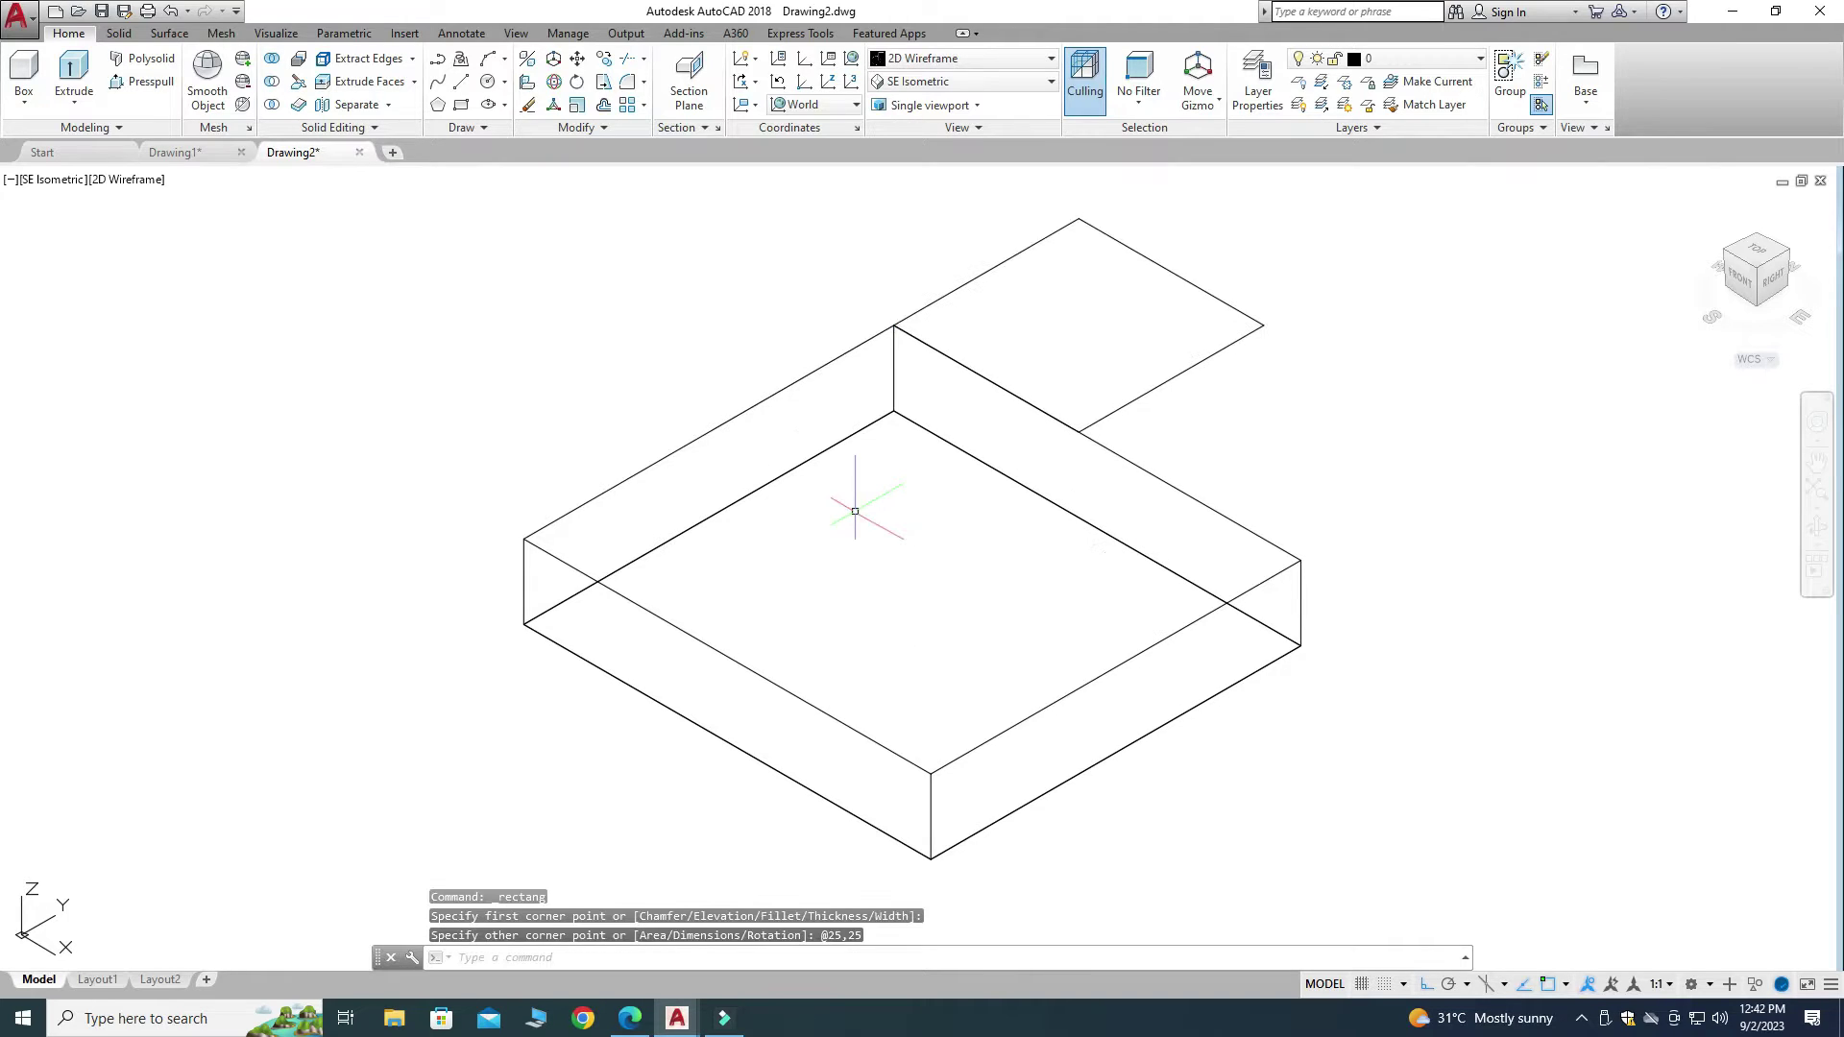
key(Escape)
Move the square onto the slab's back top corner
scroll(855, 519, down, 5)
scroll(845, 301, up, 5)
click(1083, 529)
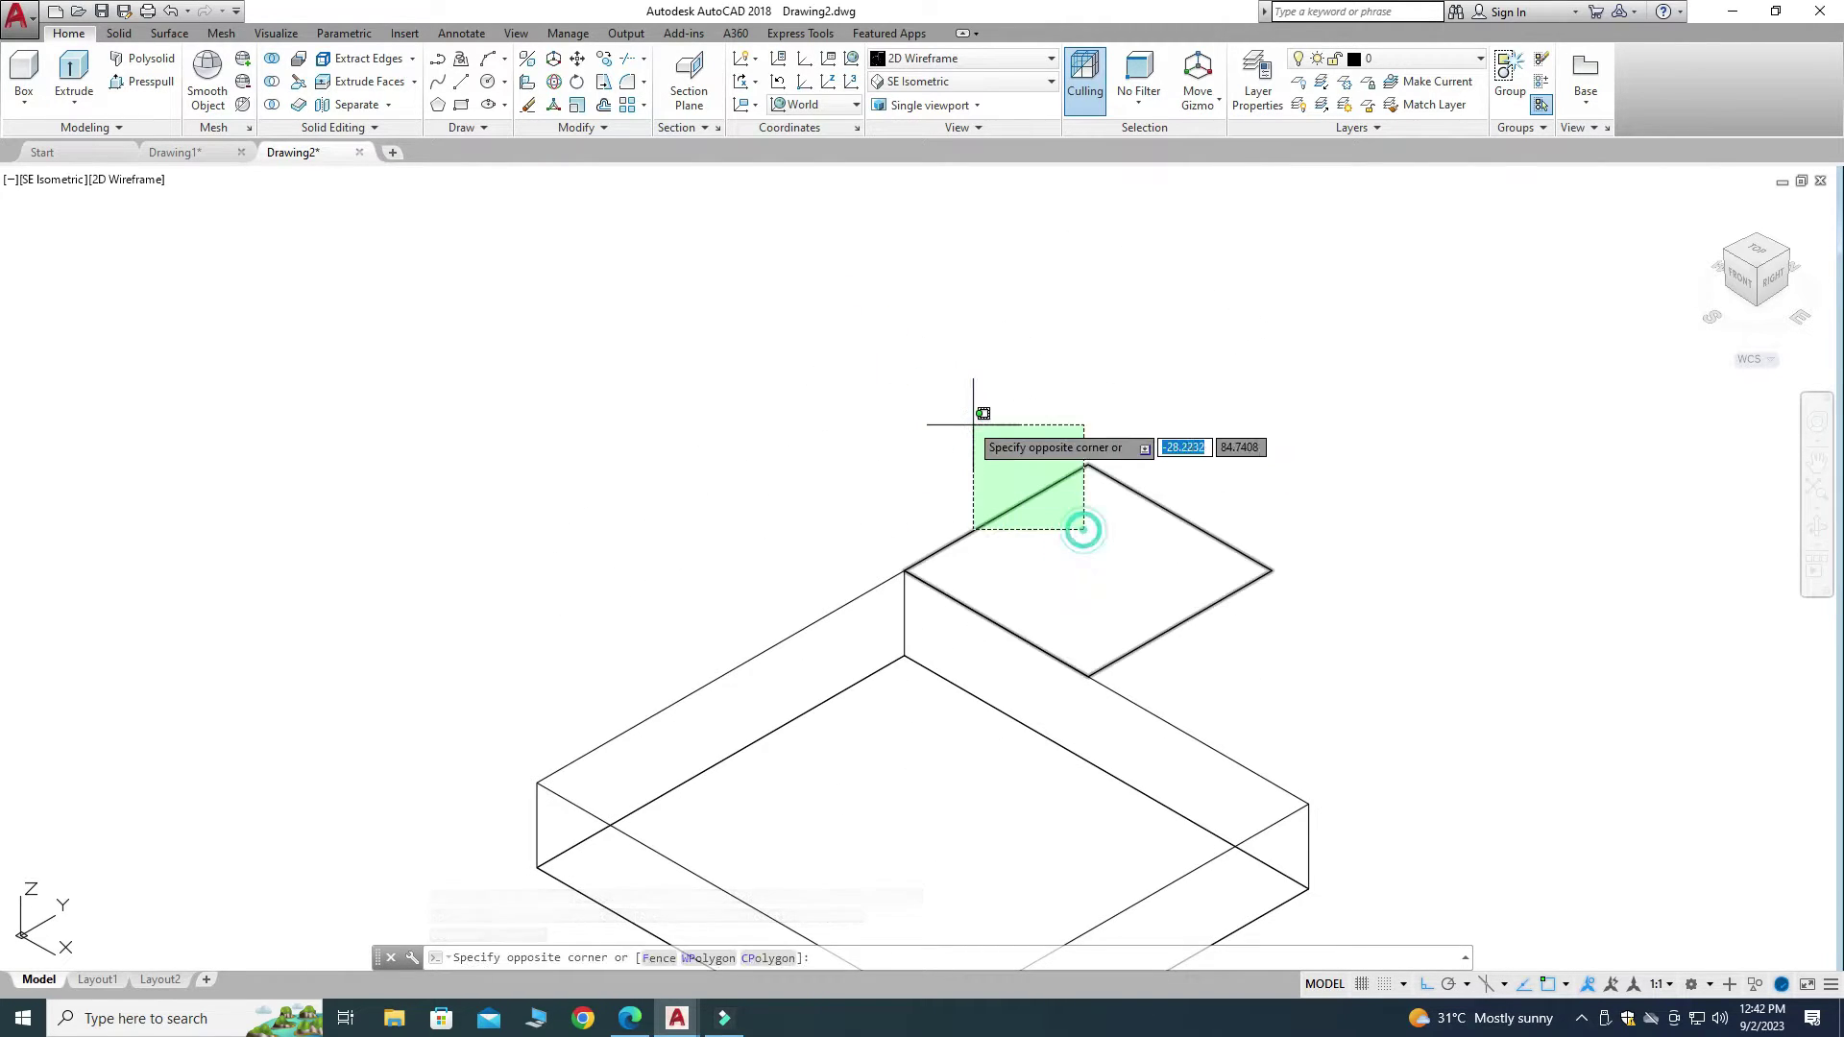
click(965, 406)
click(579, 86)
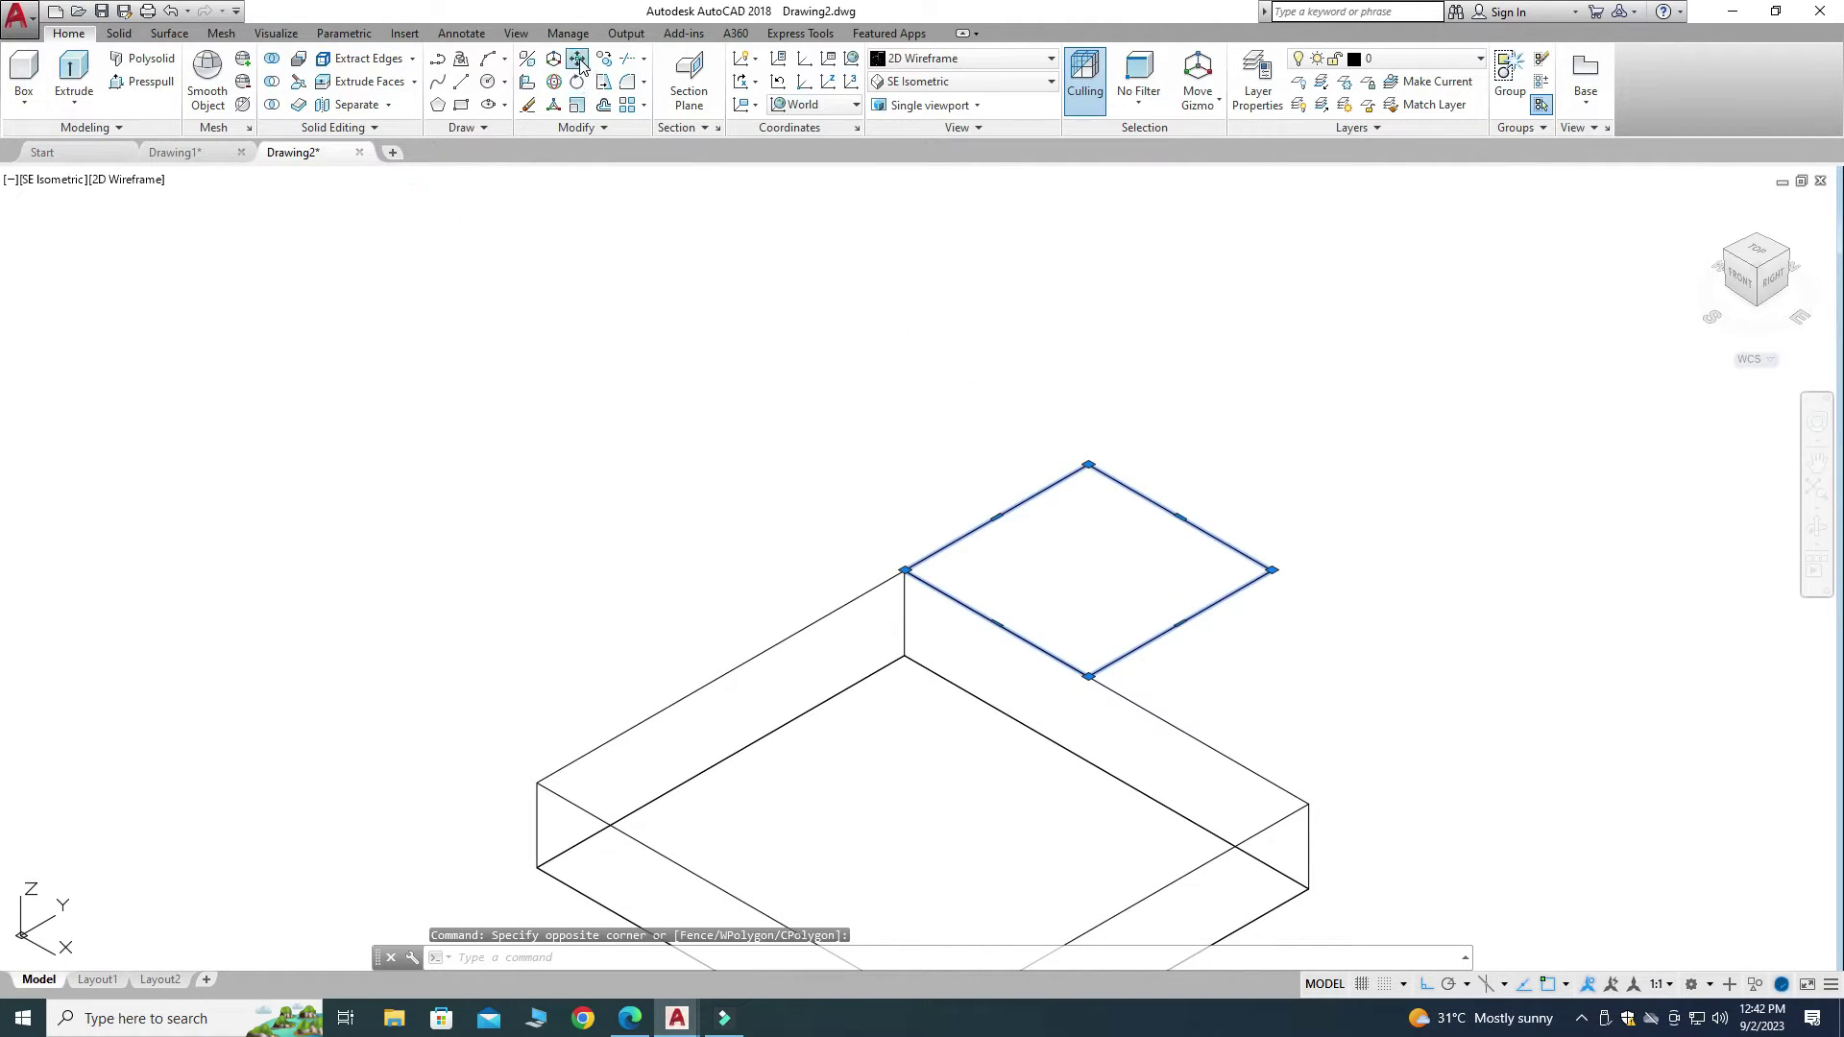
click(1088, 465)
scroll(1046, 486, up, 5)
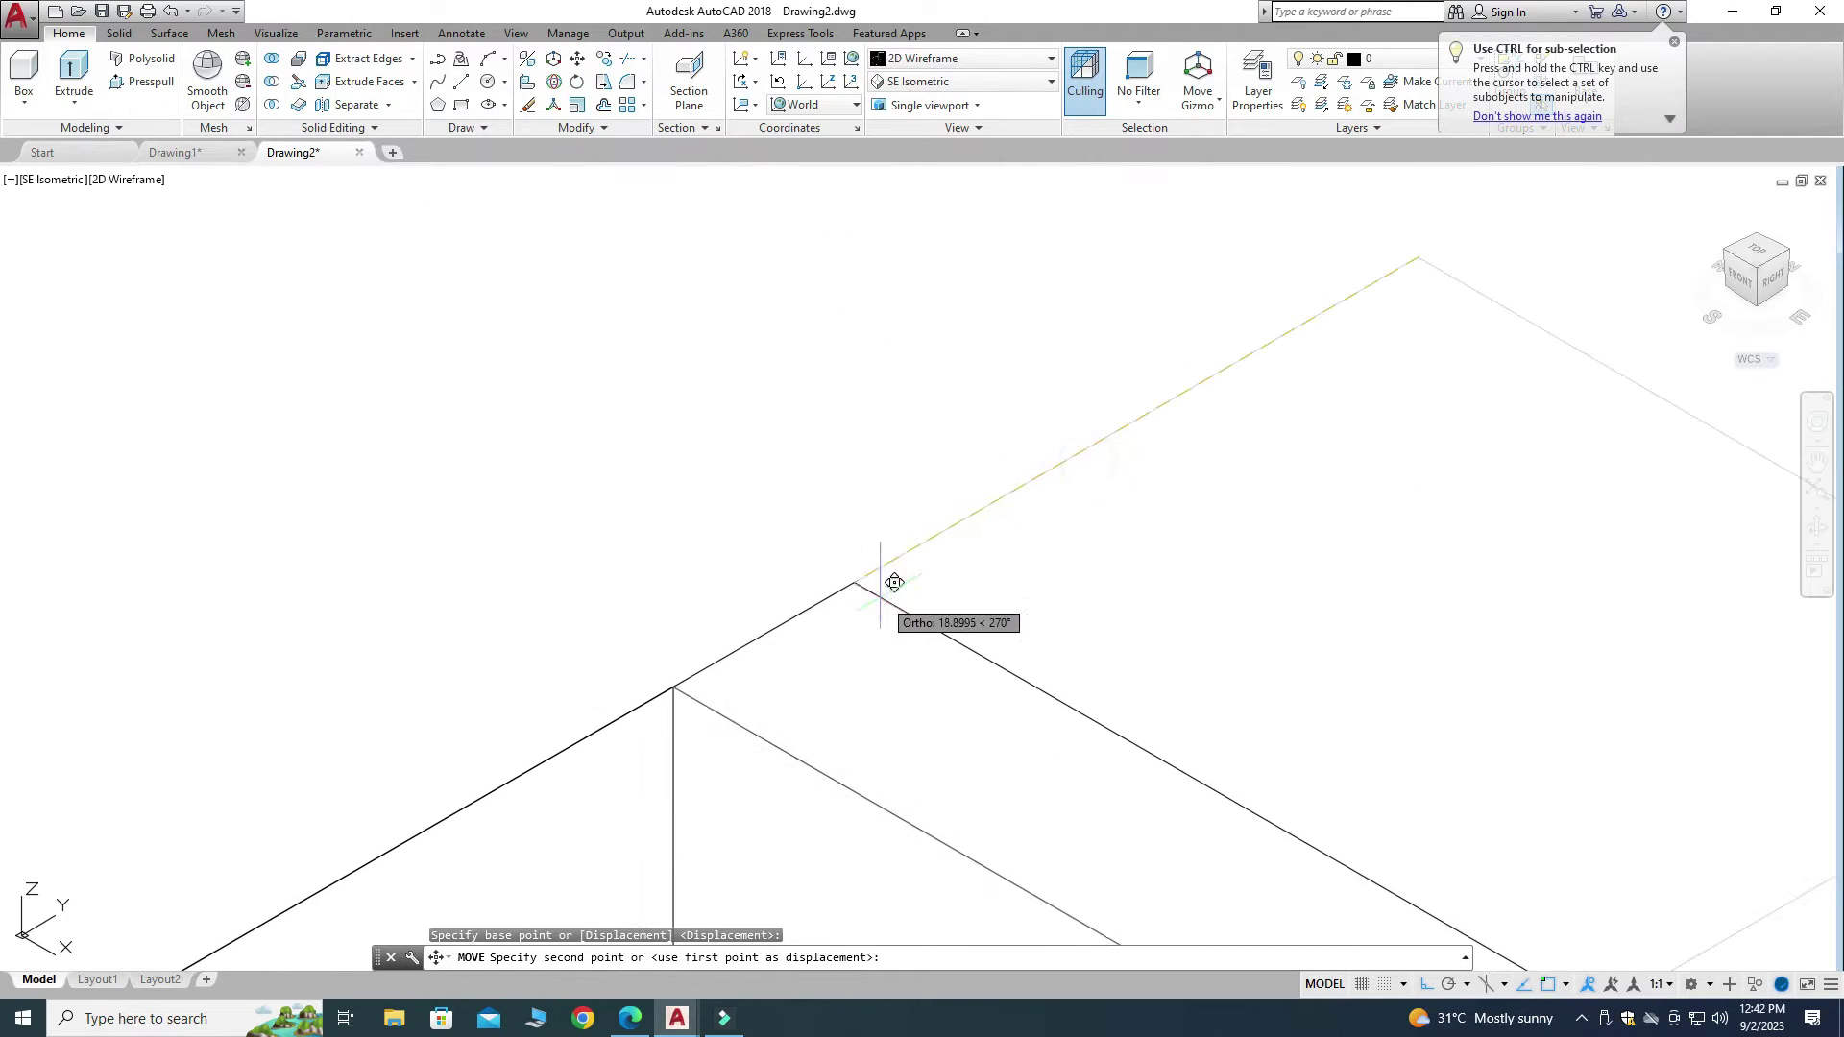
click(670, 689)
Press-pull the 25 by 25 square up 25 units into a cube
scroll(680, 349, down, 3)
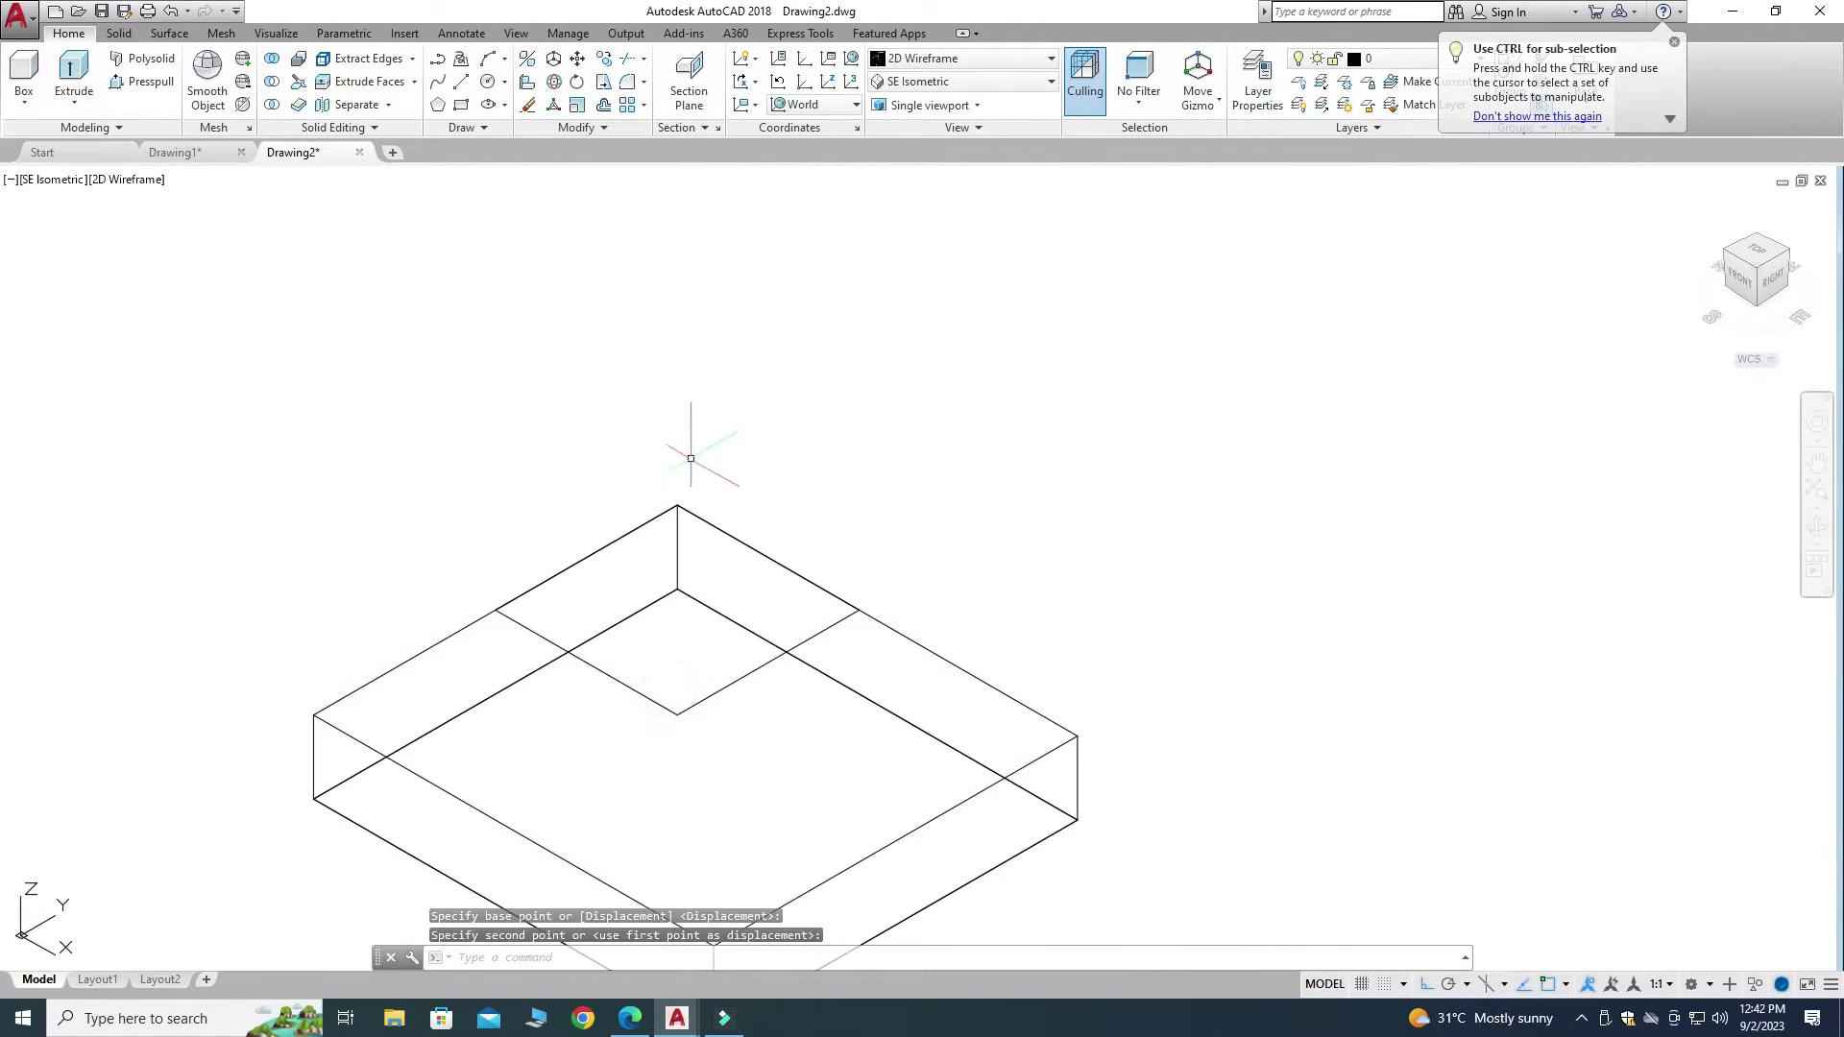
key(Escape)
scroll(590, 527, down, 2)
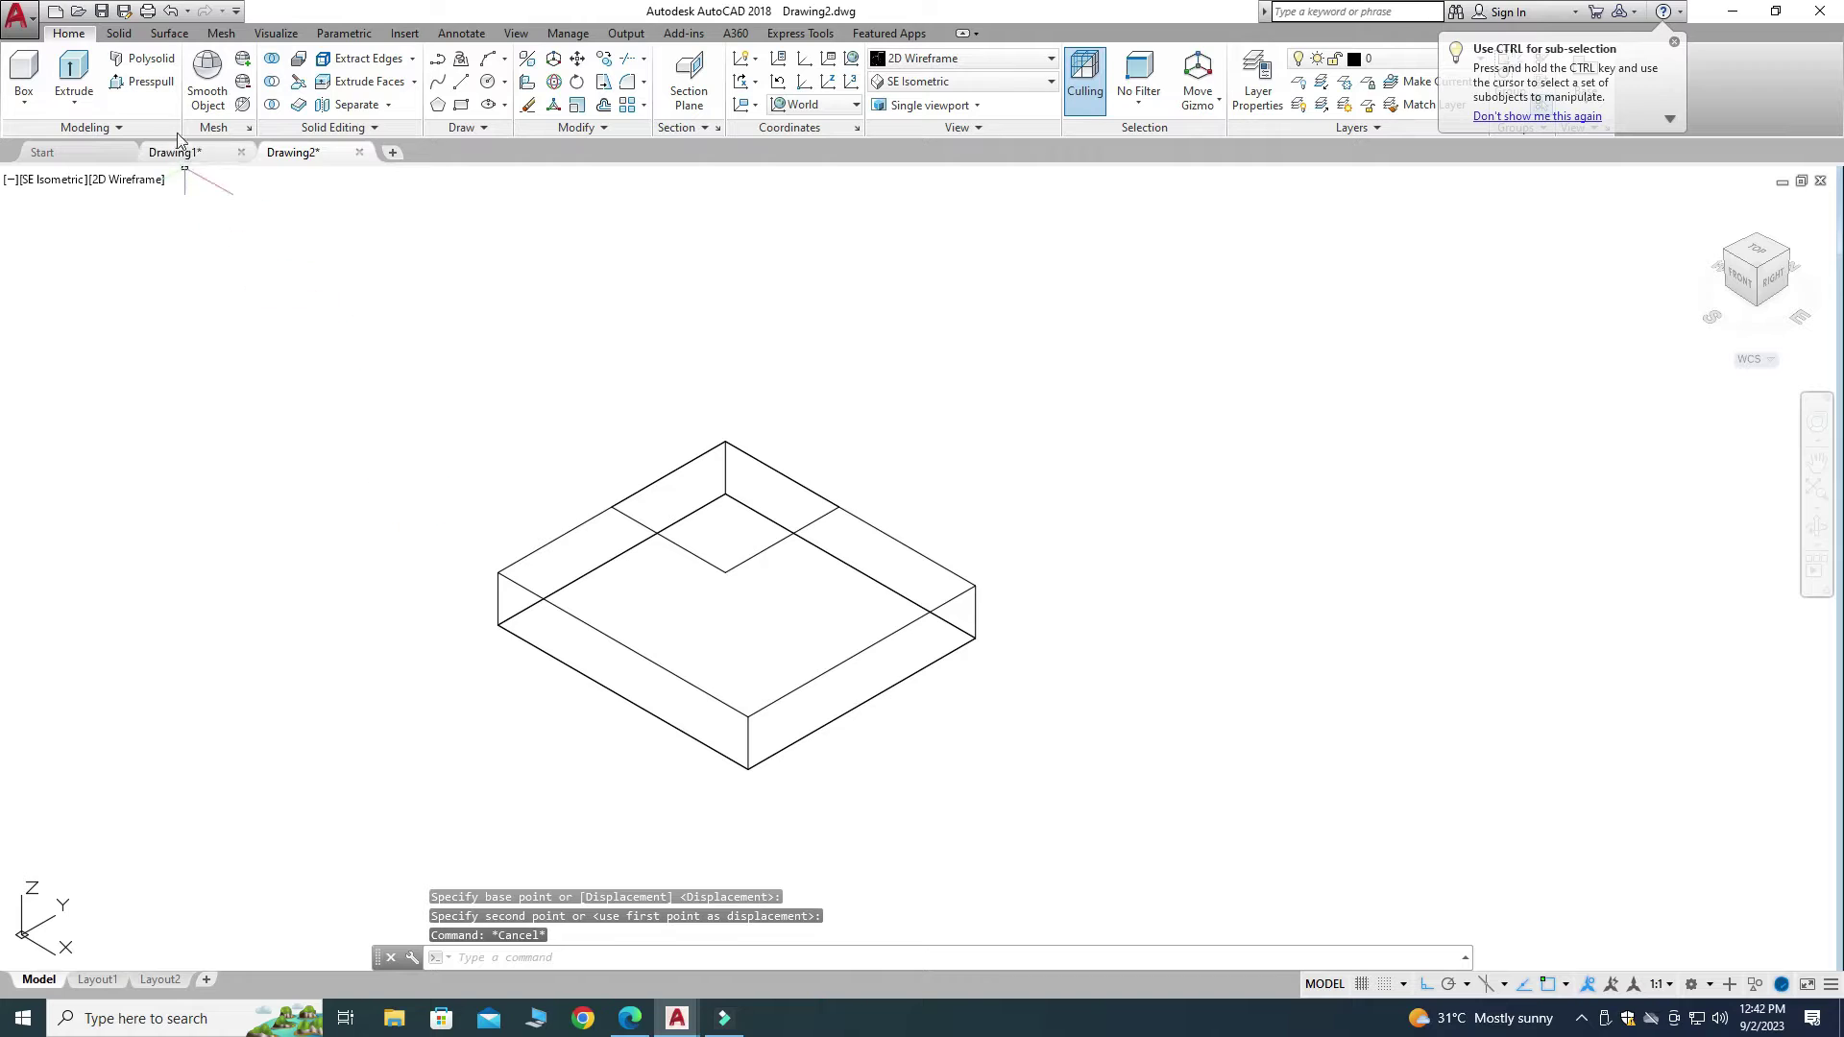
click(142, 80)
scroll(515, 611, up, 2)
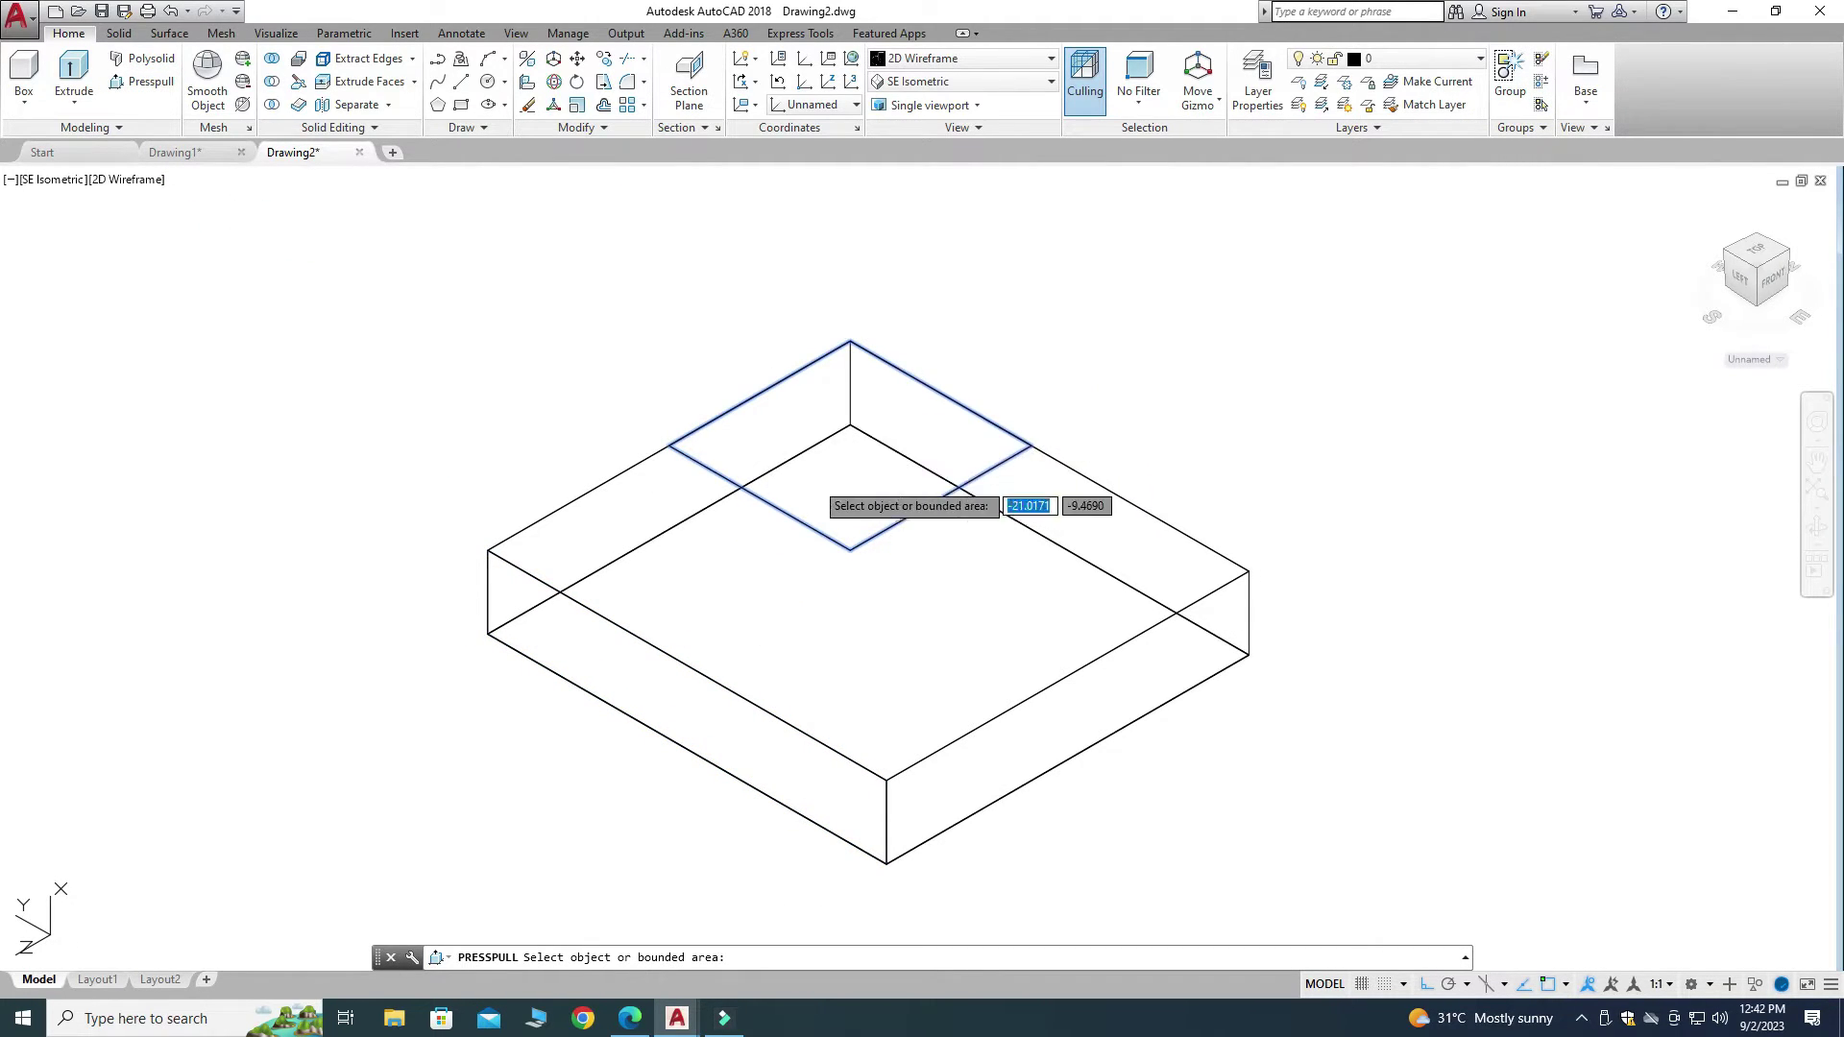
click(845, 471)
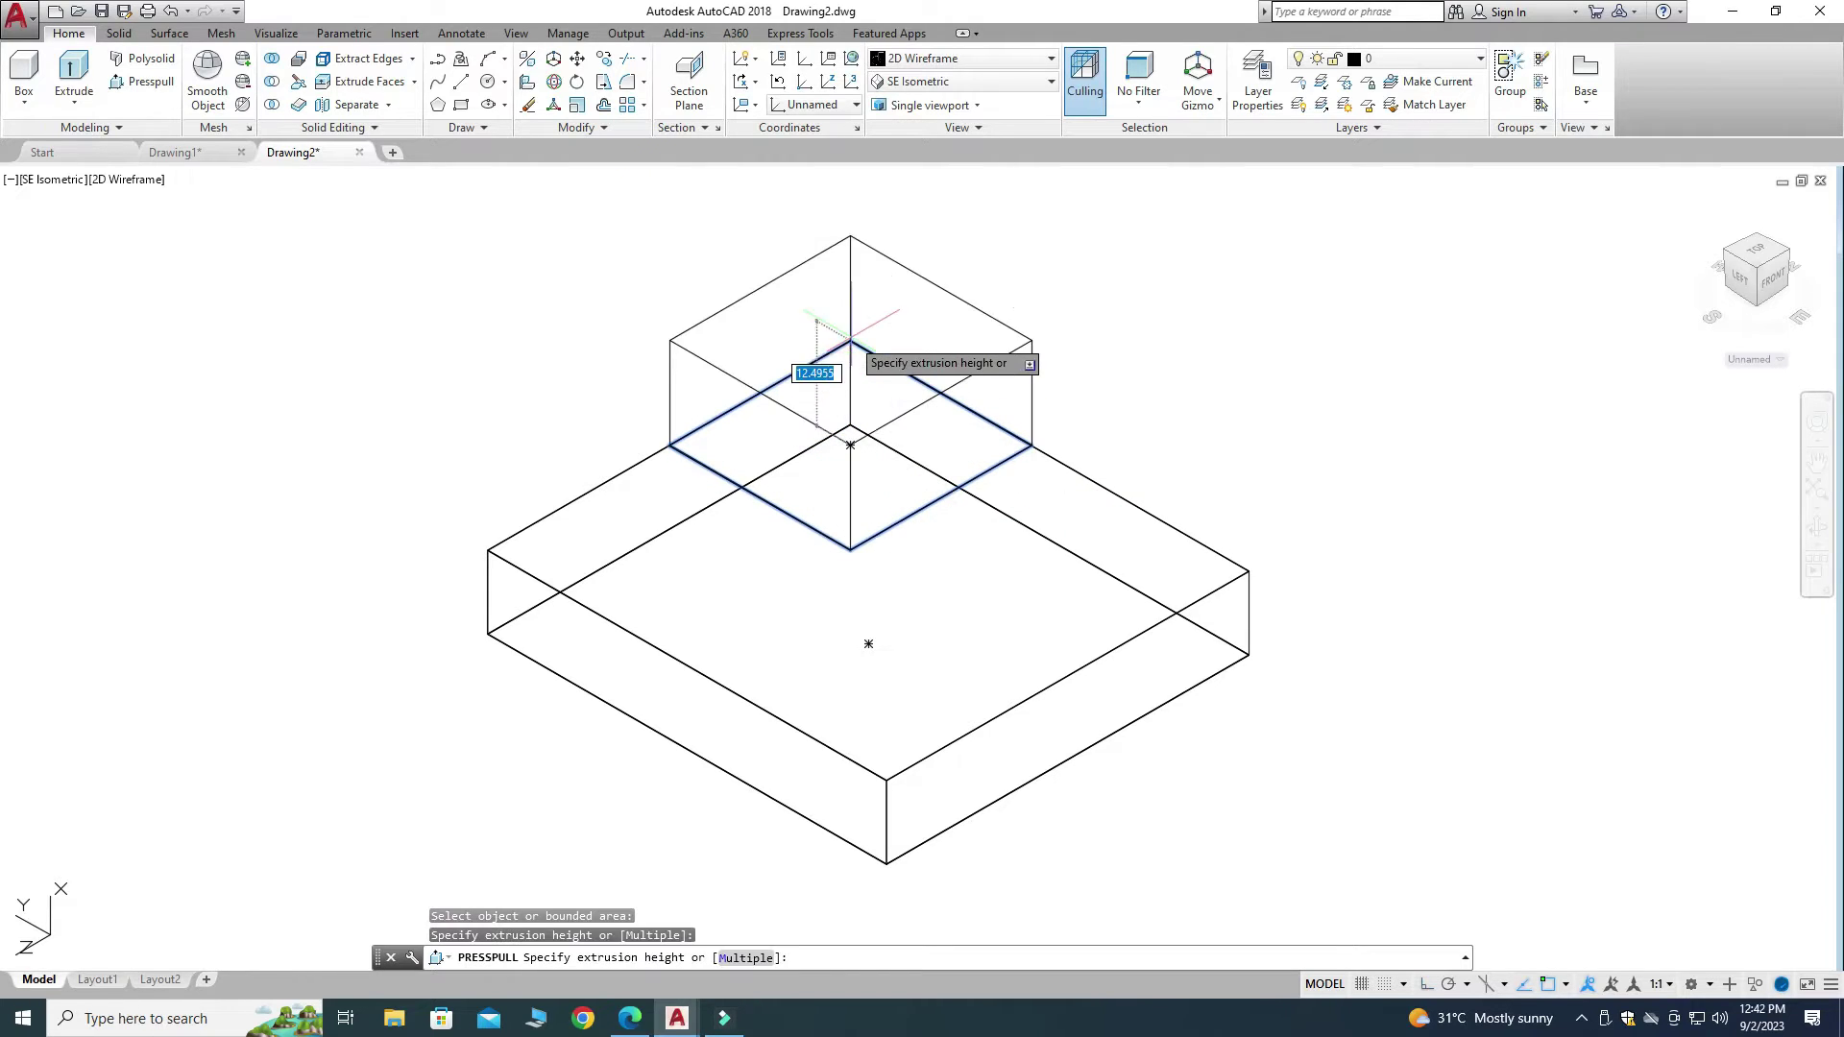
text(25)
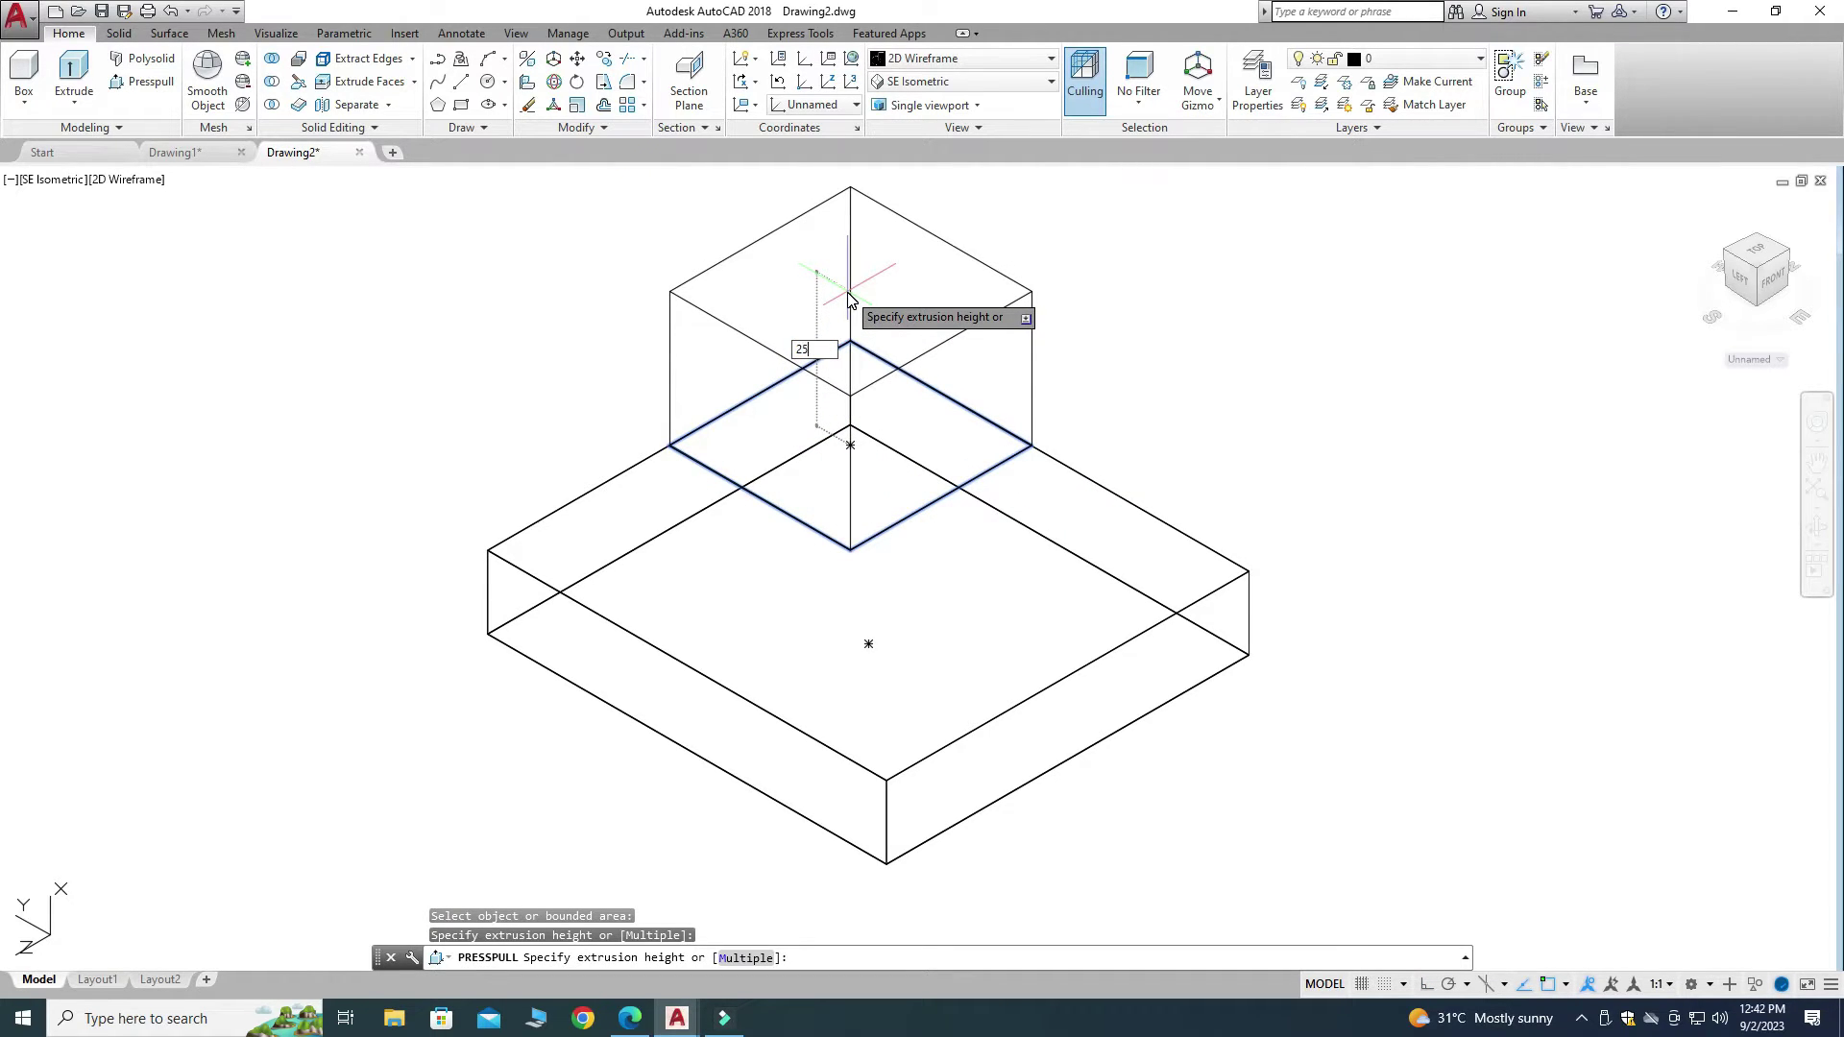
key(Return)
scroll(832, 521, down, 2)
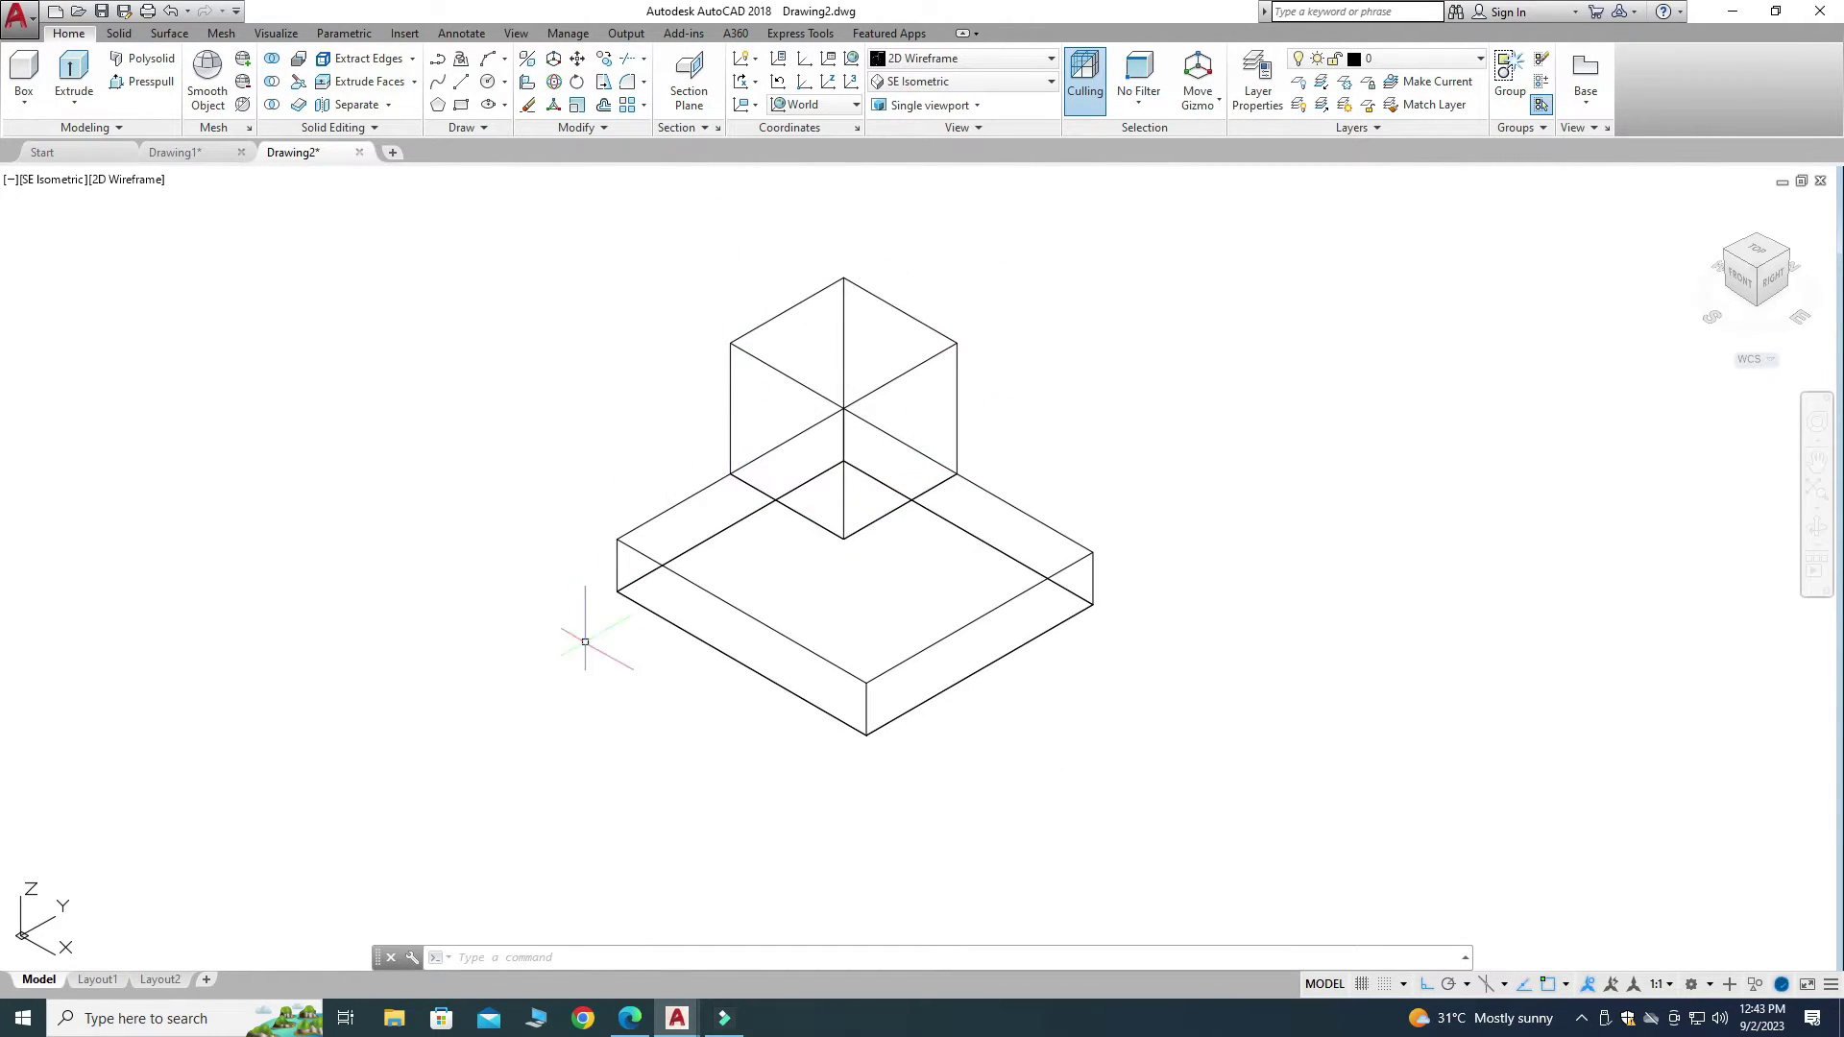
Review the exercise PDF's dimensions, then return to Drawing2
click(630, 1018)
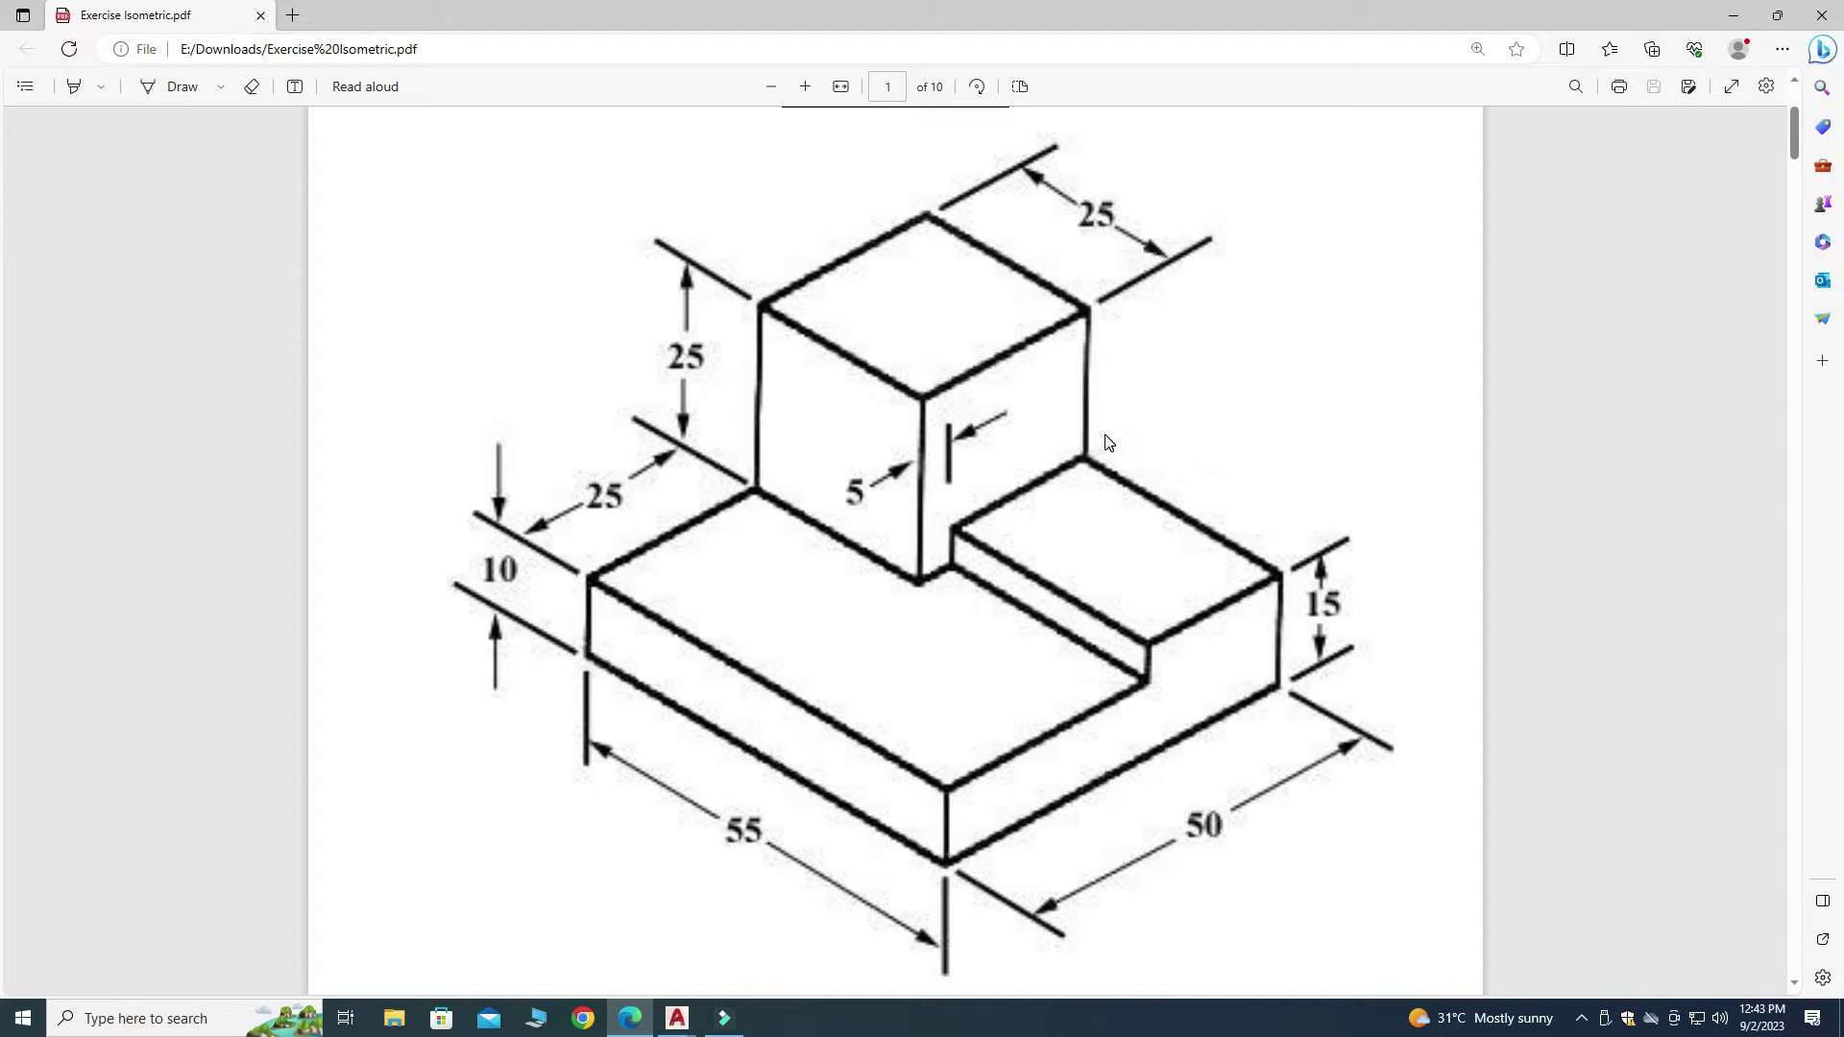
mouse_move(677, 1018)
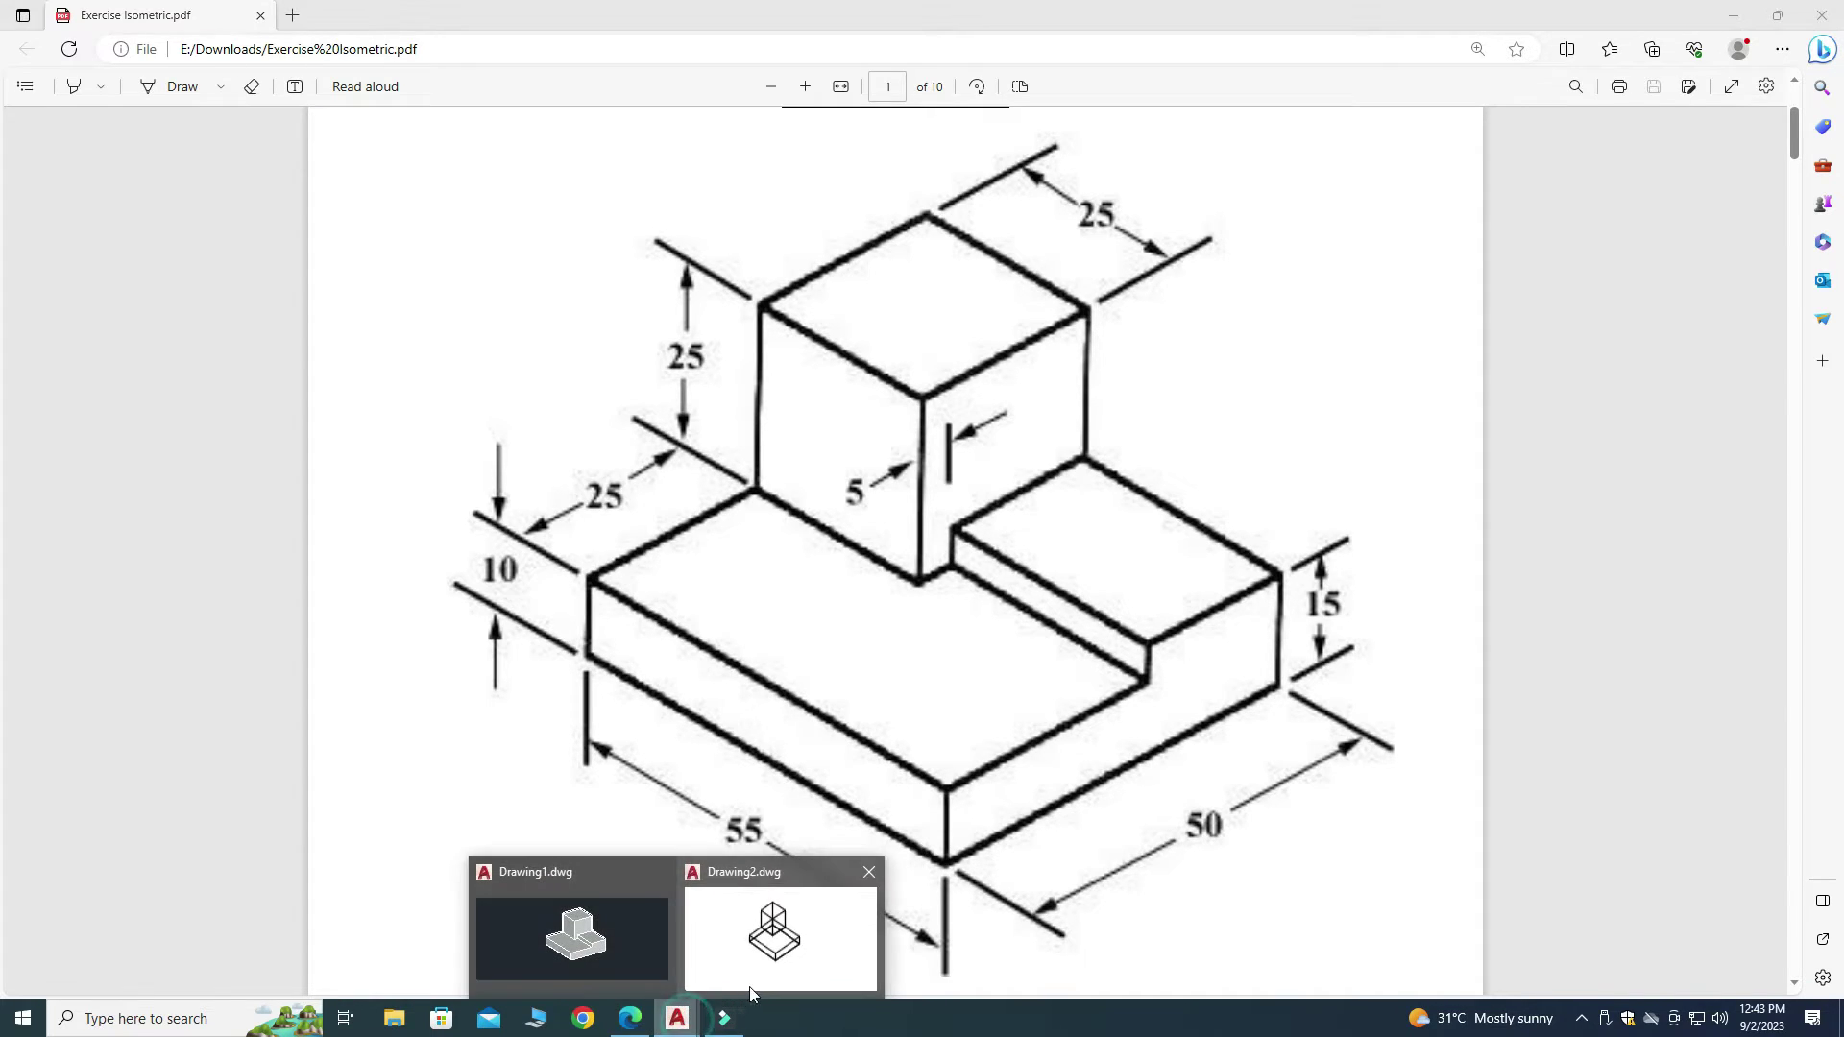
click(752, 975)
scroll(874, 356, up, 3)
Switch the visual style to Shaded with Edges
click(1005, 56)
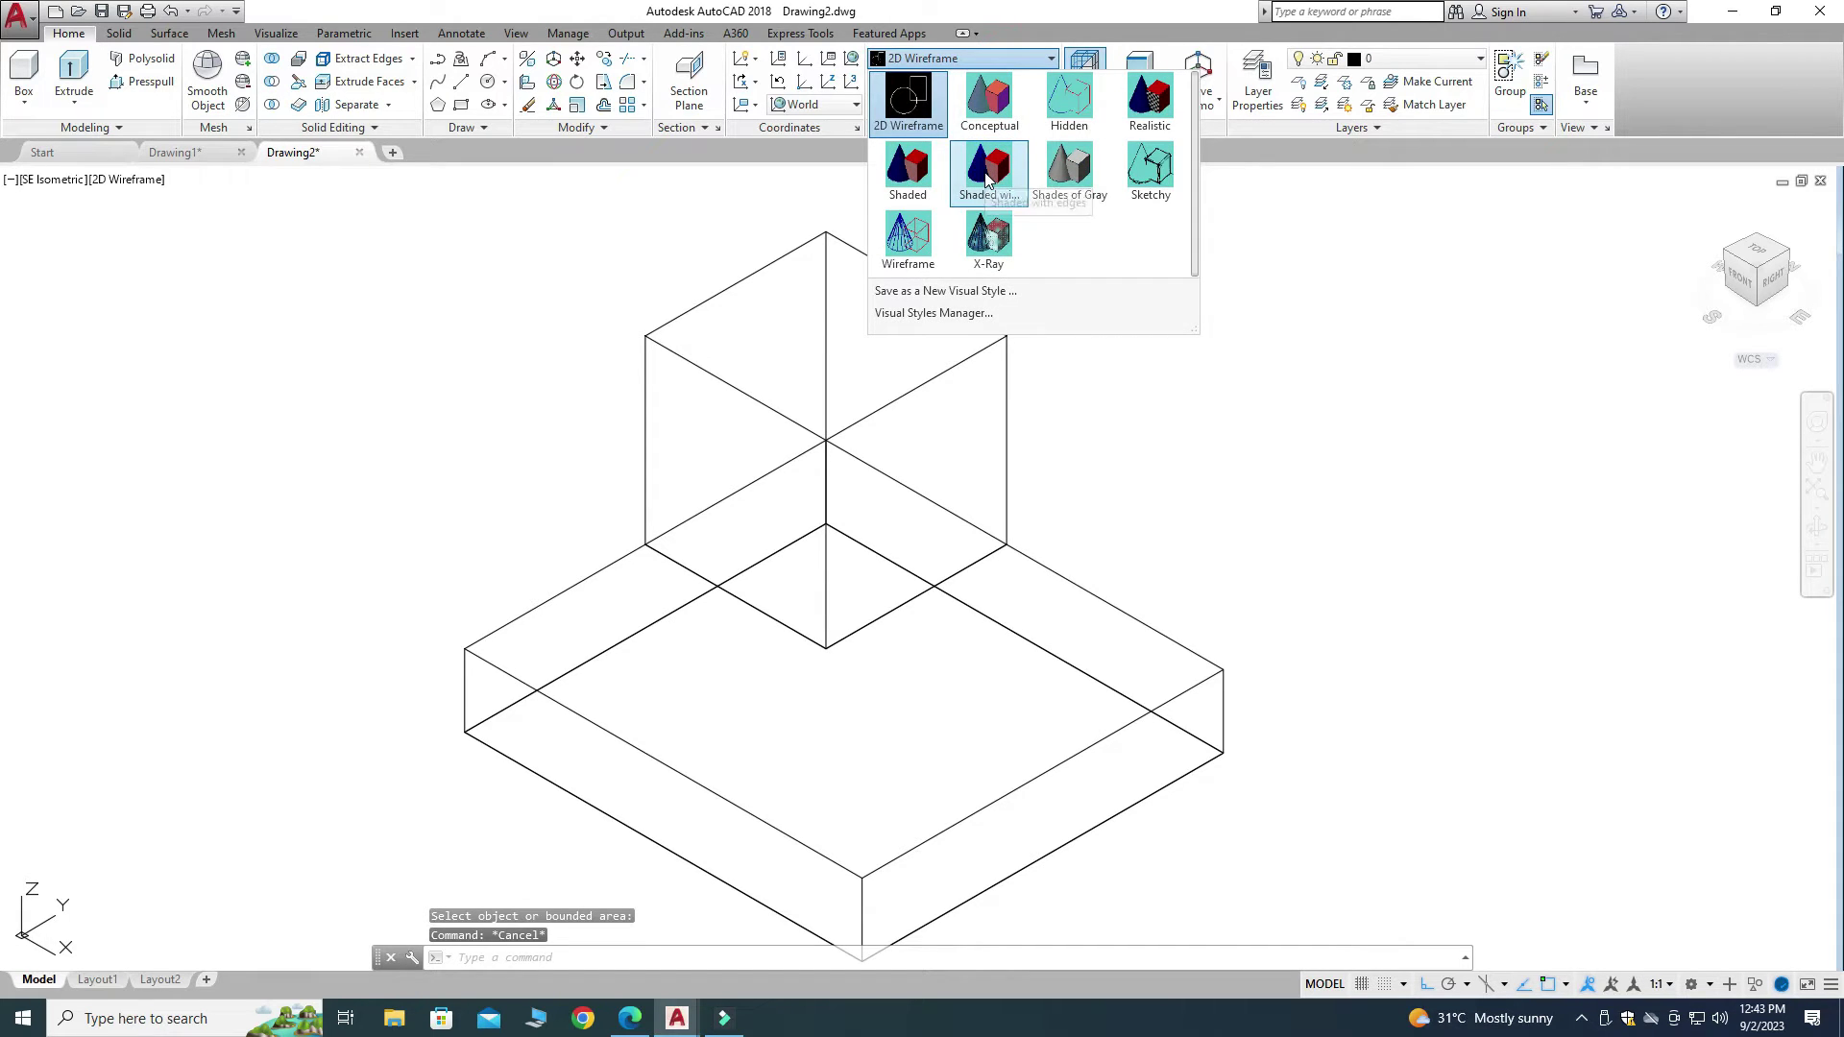
click(988, 179)
scroll(967, 219, down, 2)
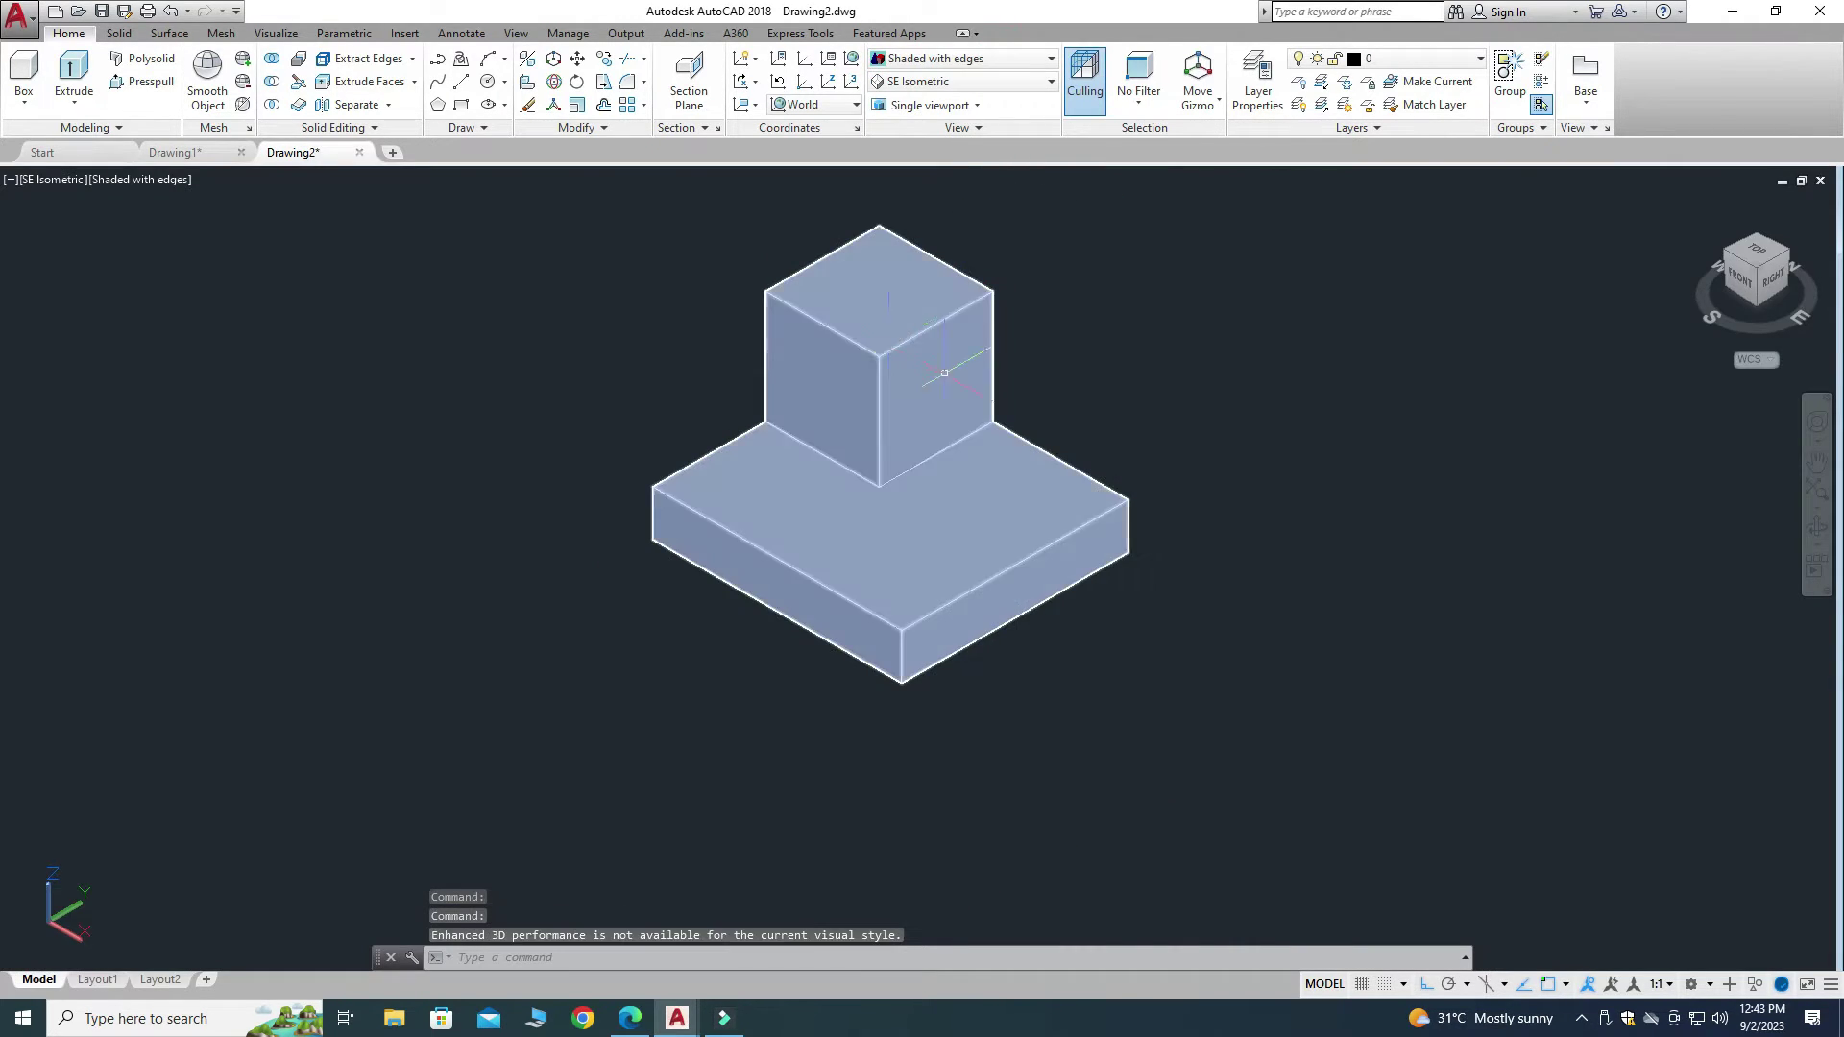
scroll(746, 214, up, 2)
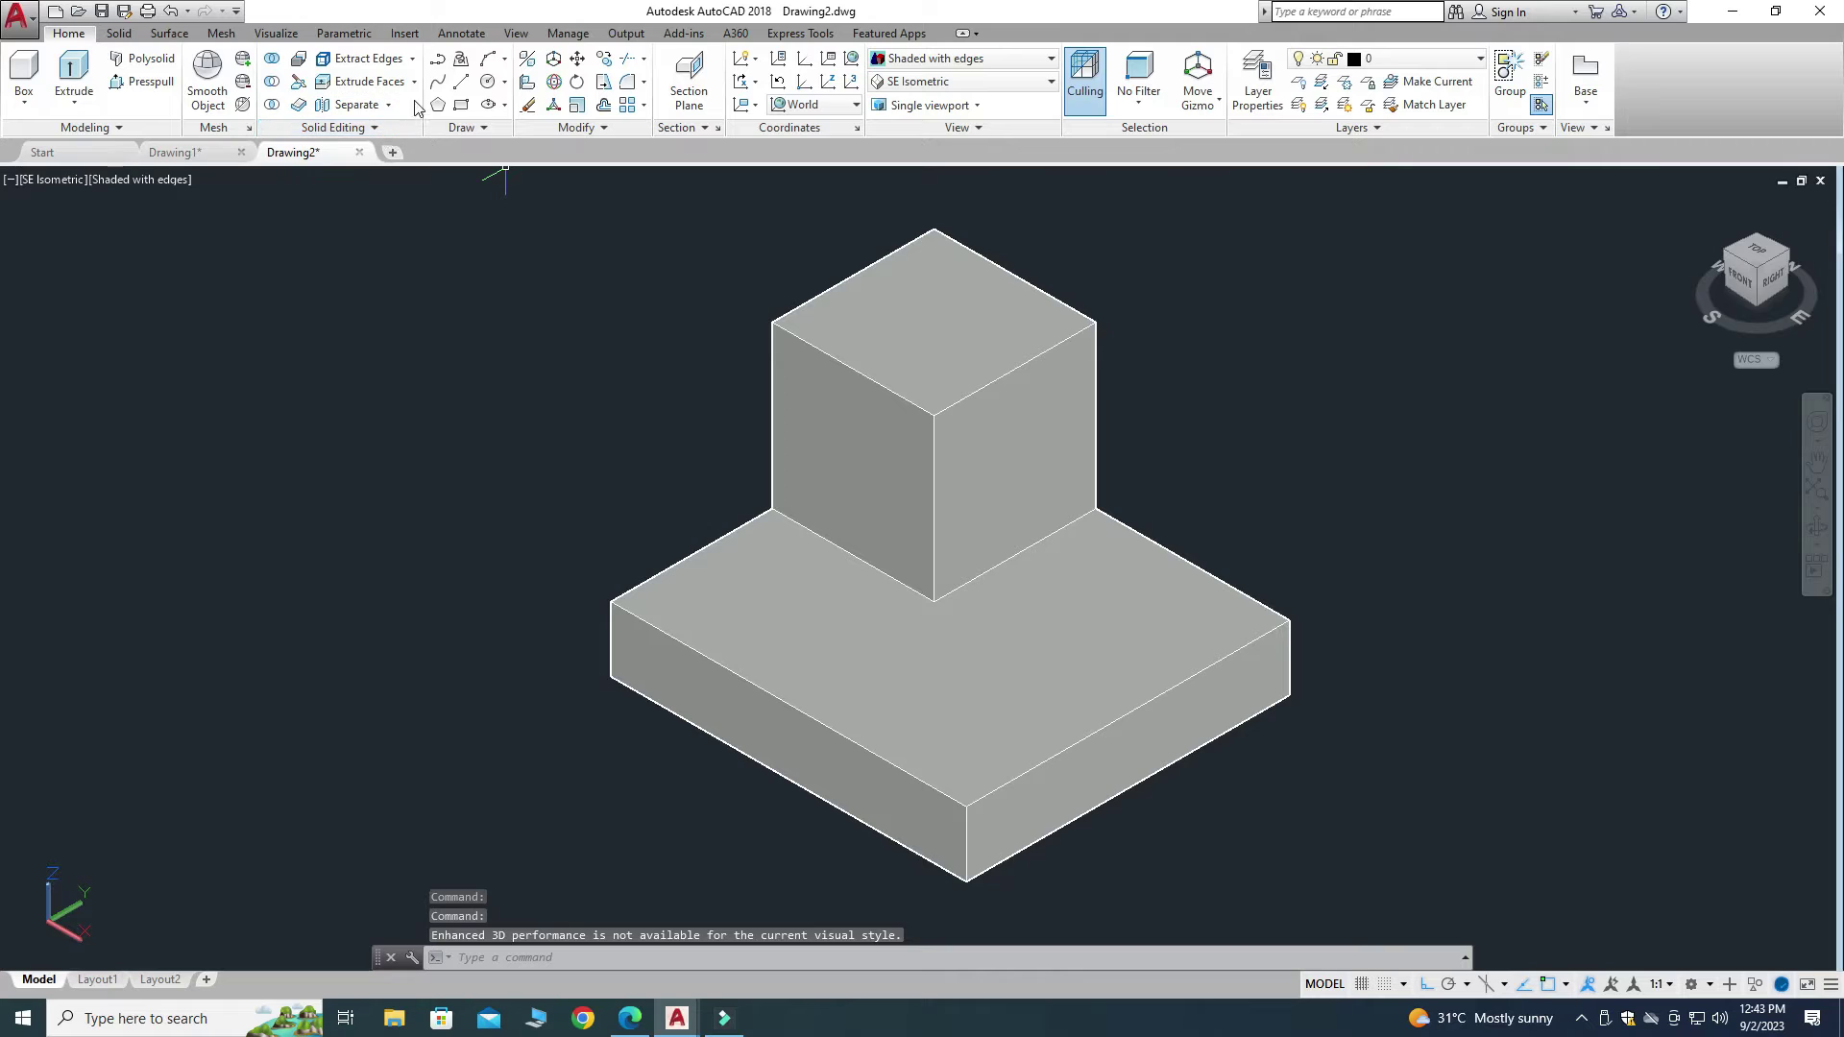
Draw a 20-unit line from the cube's corner to the slab's front edge
click(461, 89)
scroll(1197, 535, up, 2)
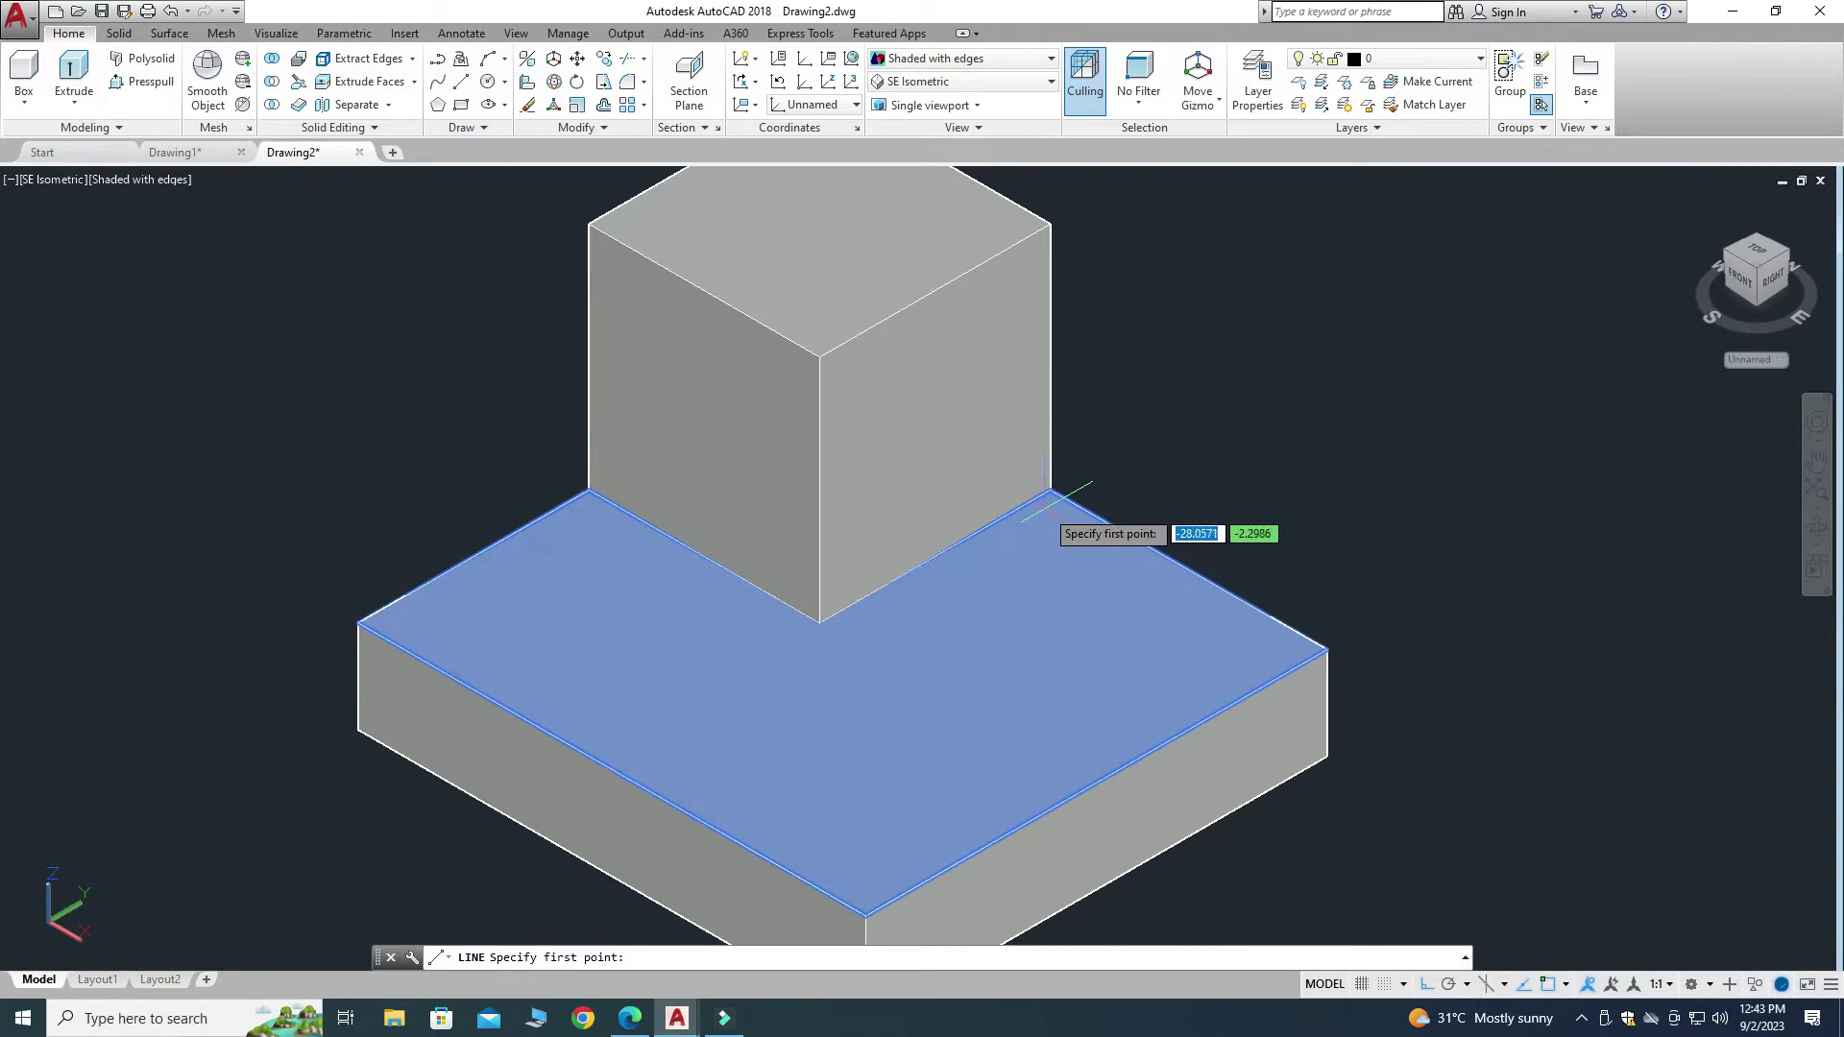
click(1049, 490)
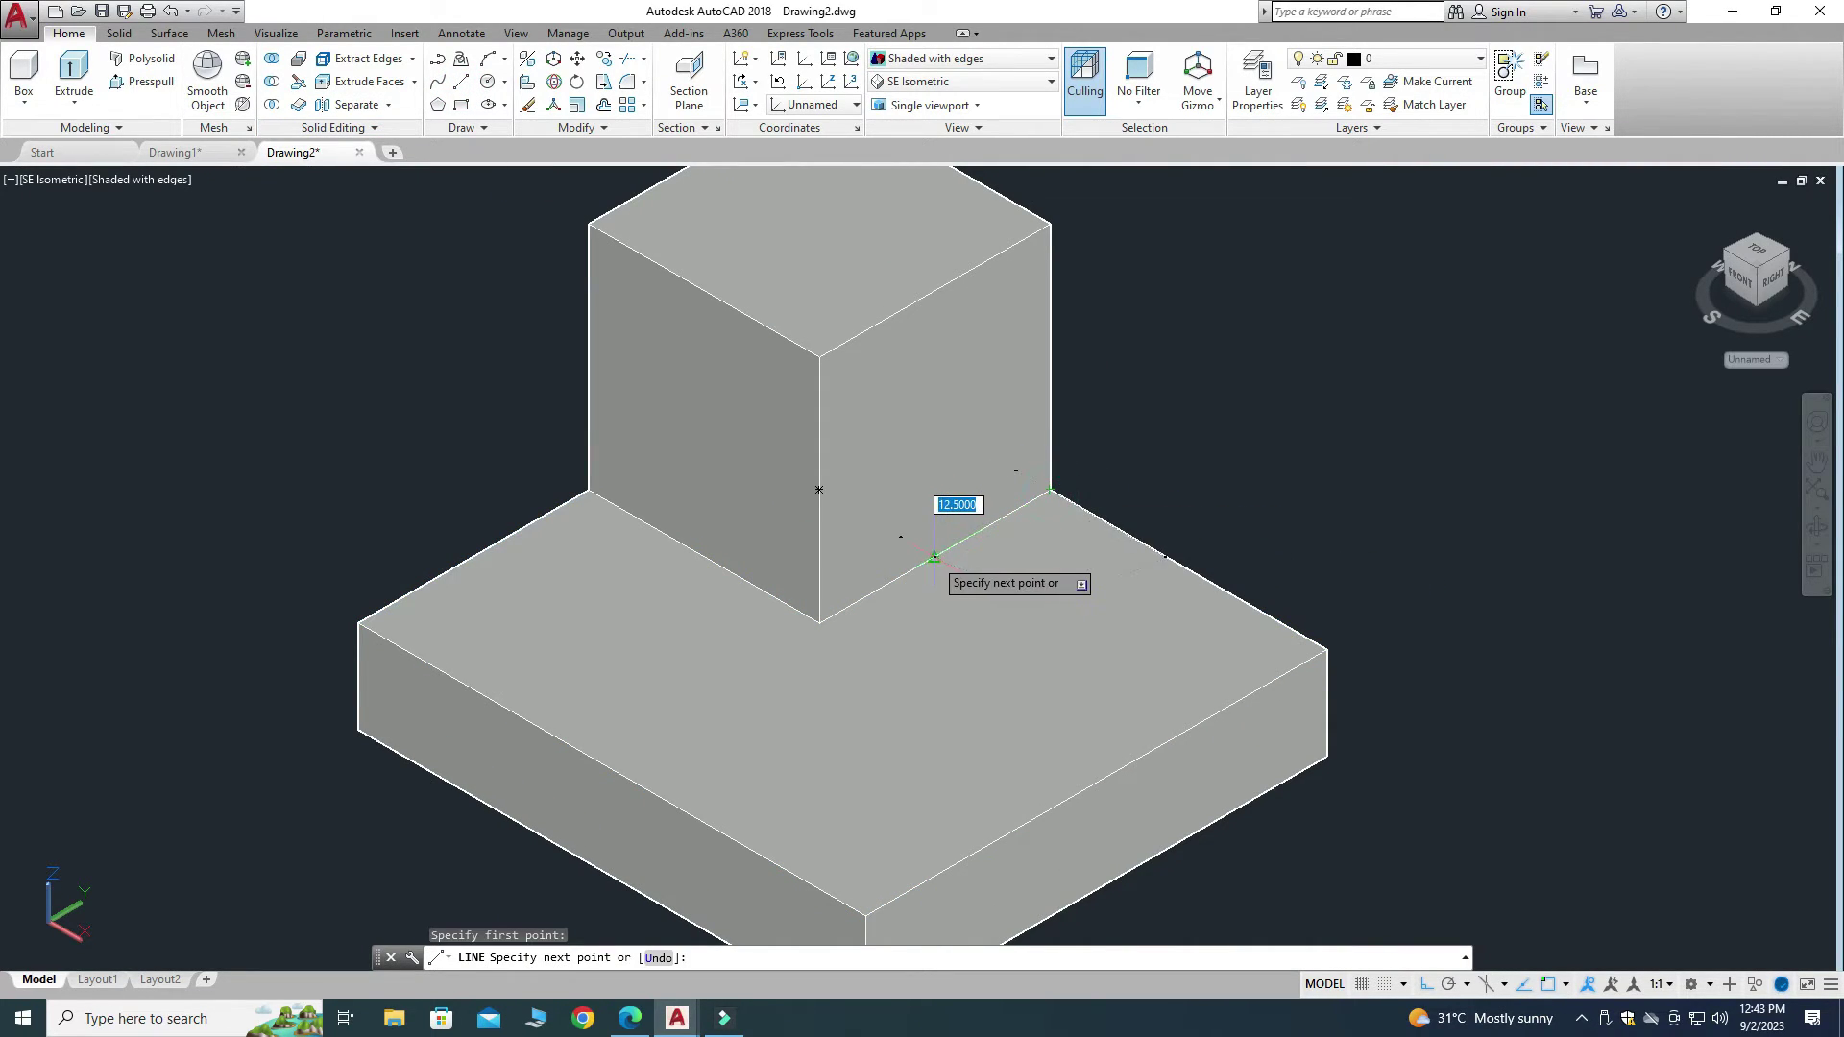
text(20)
key(Return)
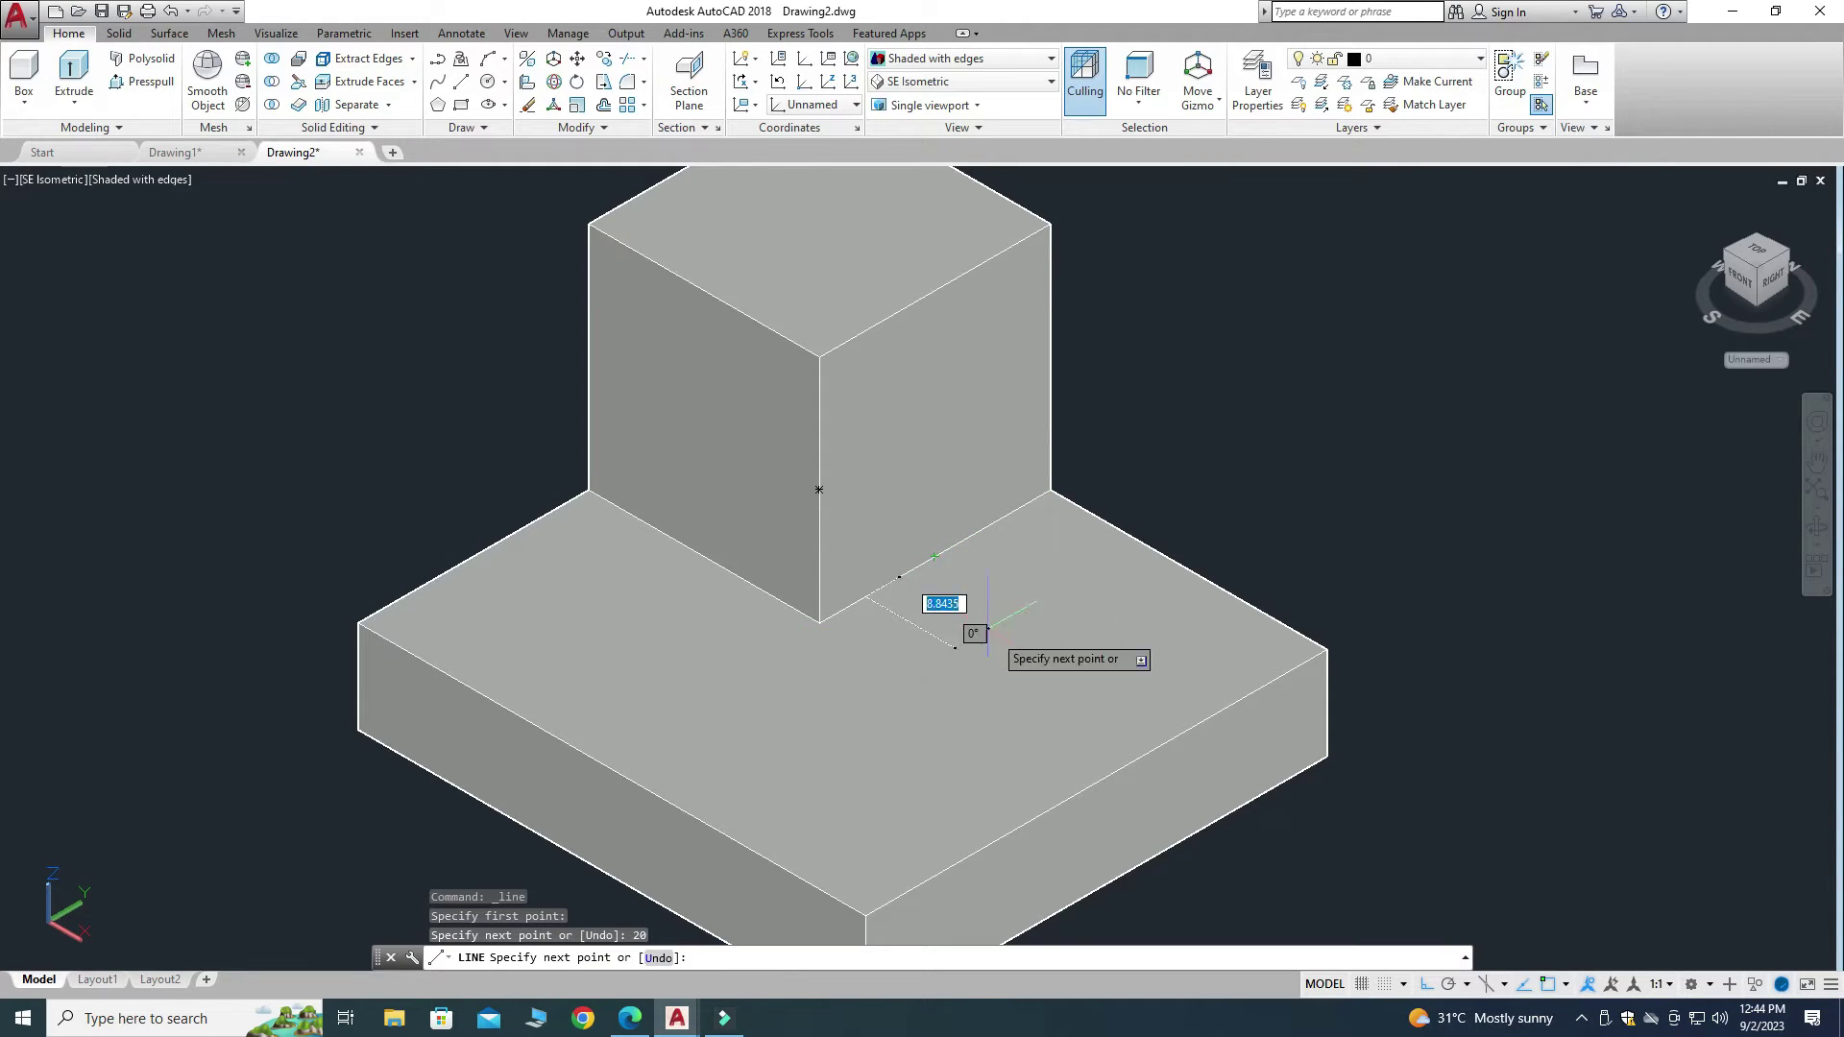
scroll(1142, 763, up, 2)
click(1138, 752)
scroll(917, 557, down, 2)
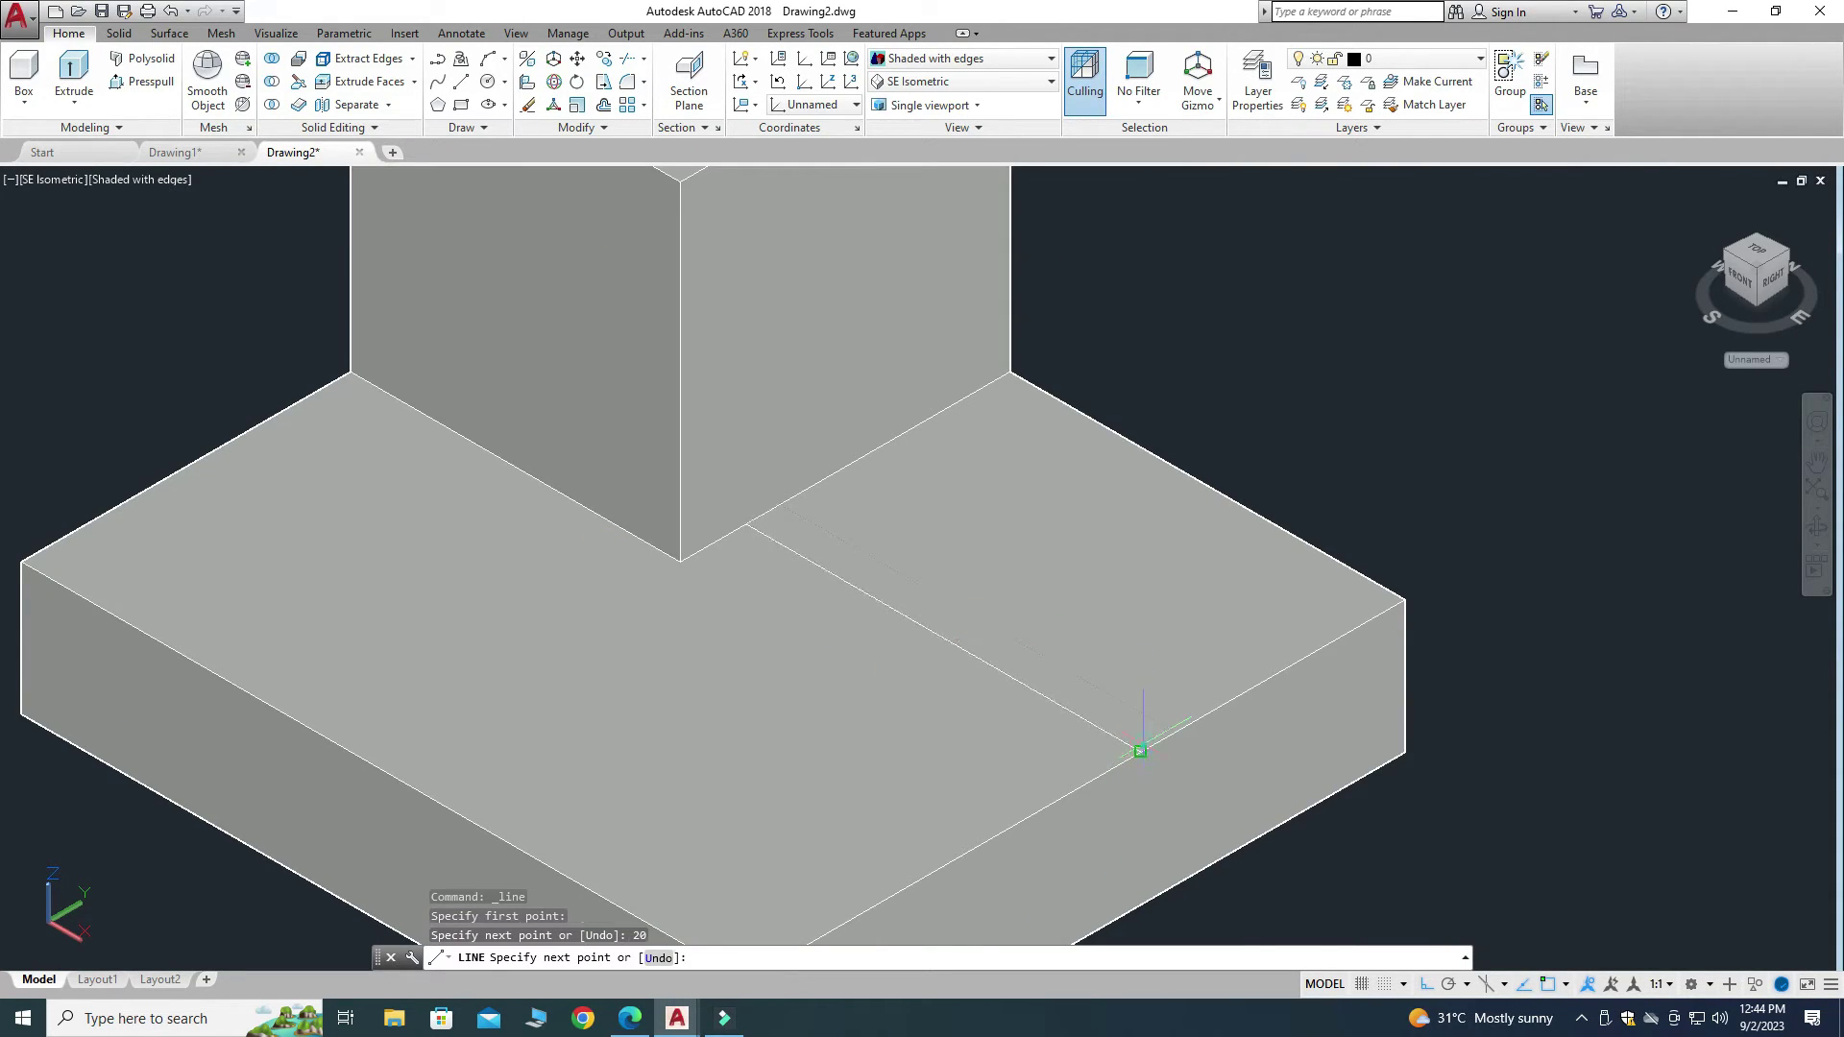
key(Escape)
click(1032, 504)
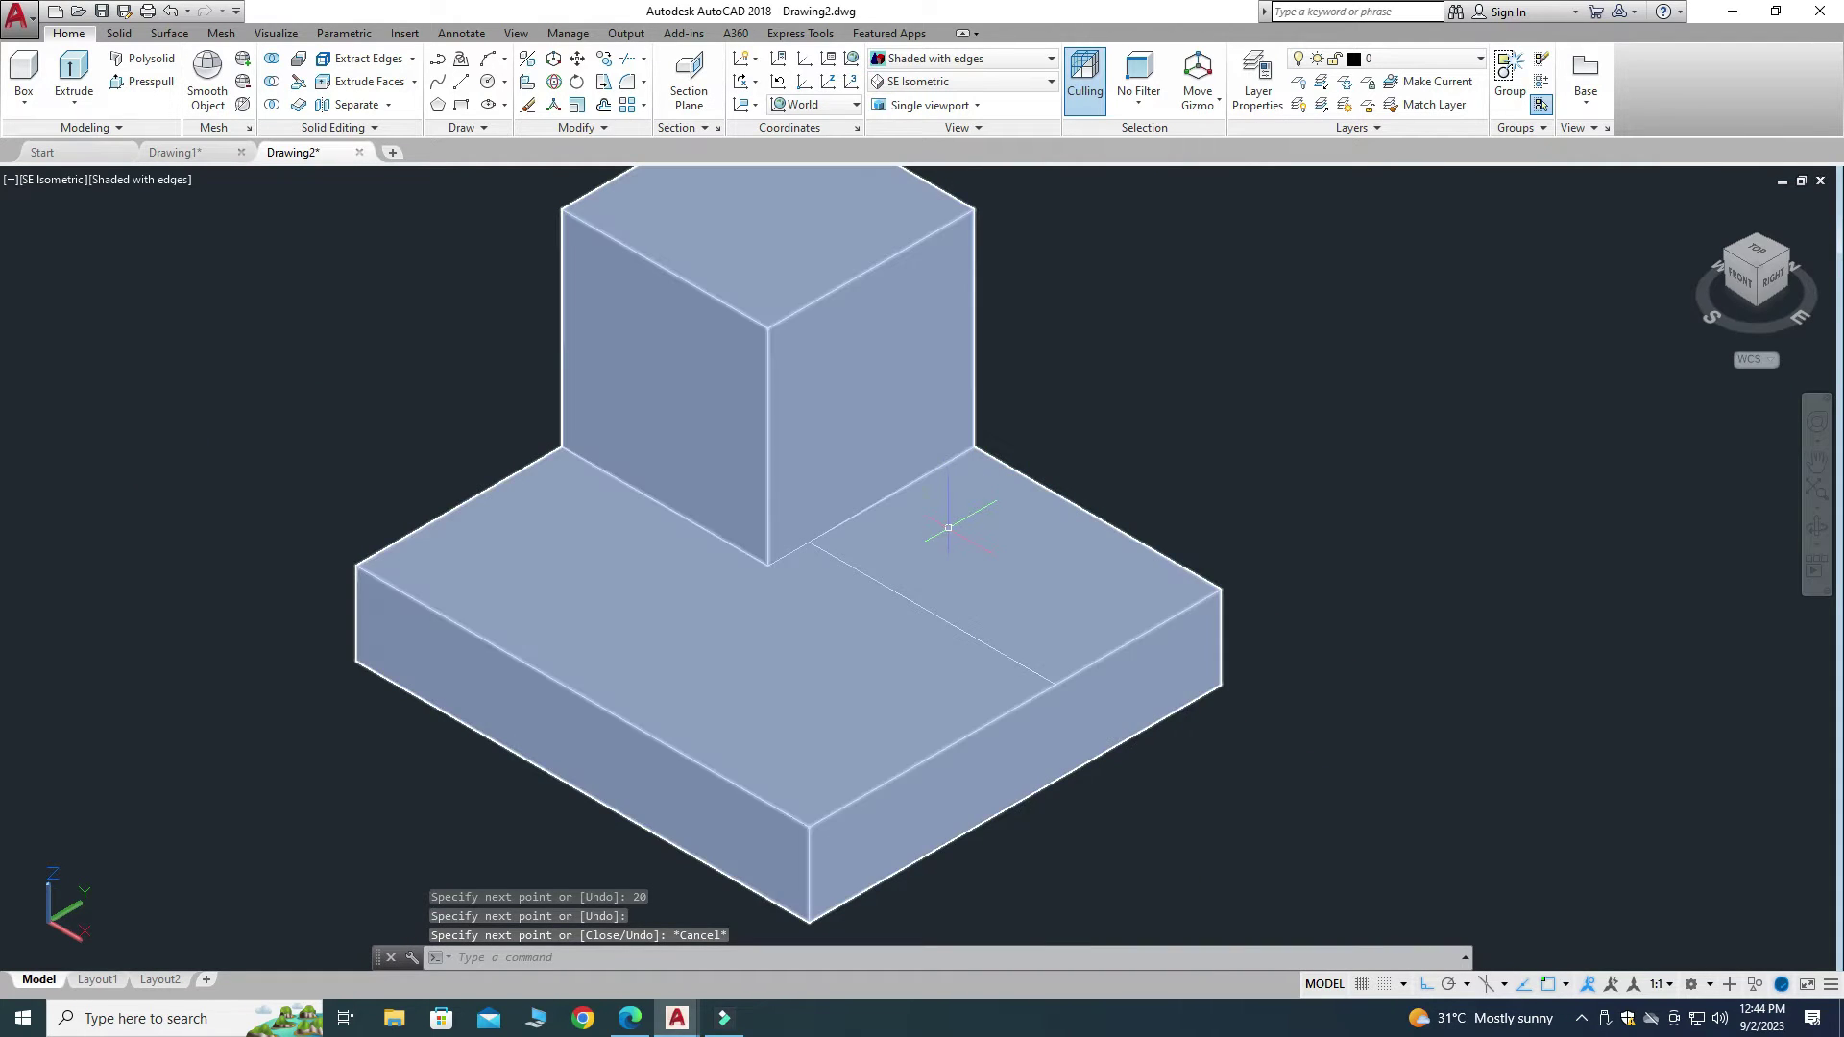
scroll(968, 490, down, 3)
scroll(968, 483, up, 1)
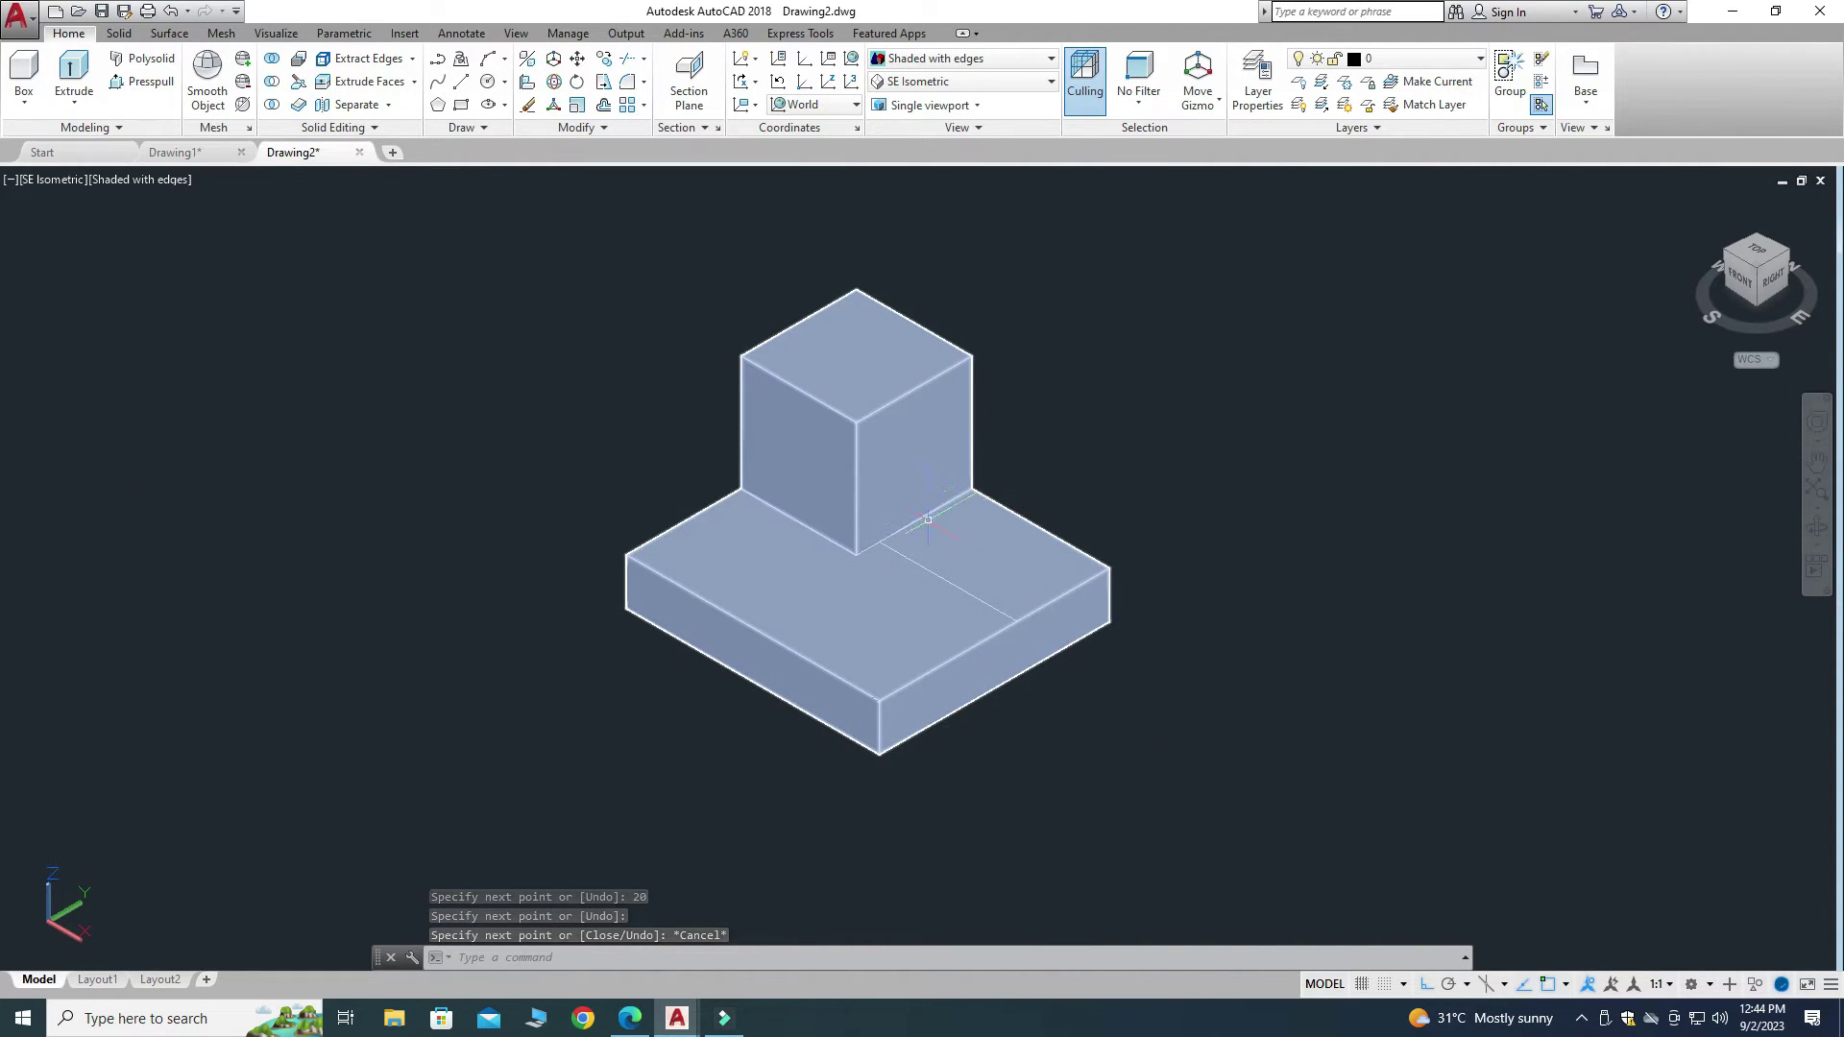
scroll(965, 528, up, 2)
key(Escape)
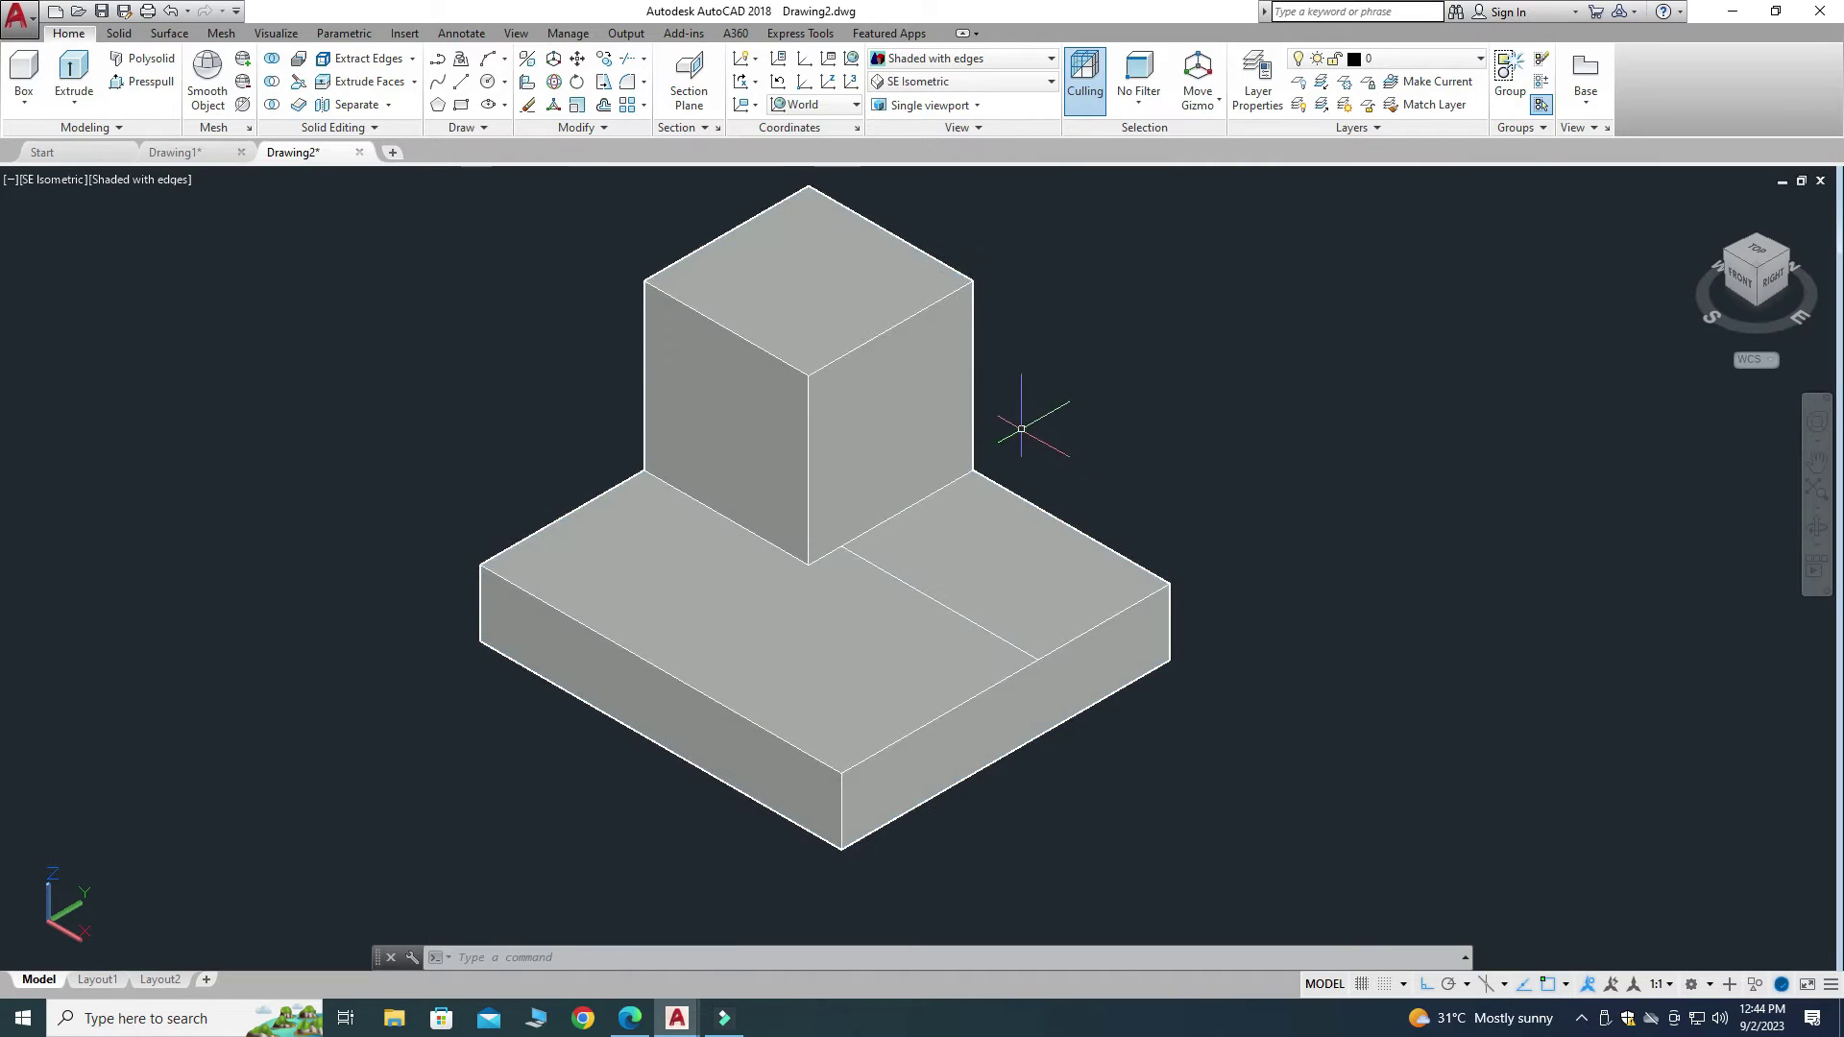
Press-pull the area beside the cube up 5 units, then view the PDF
click(137, 84)
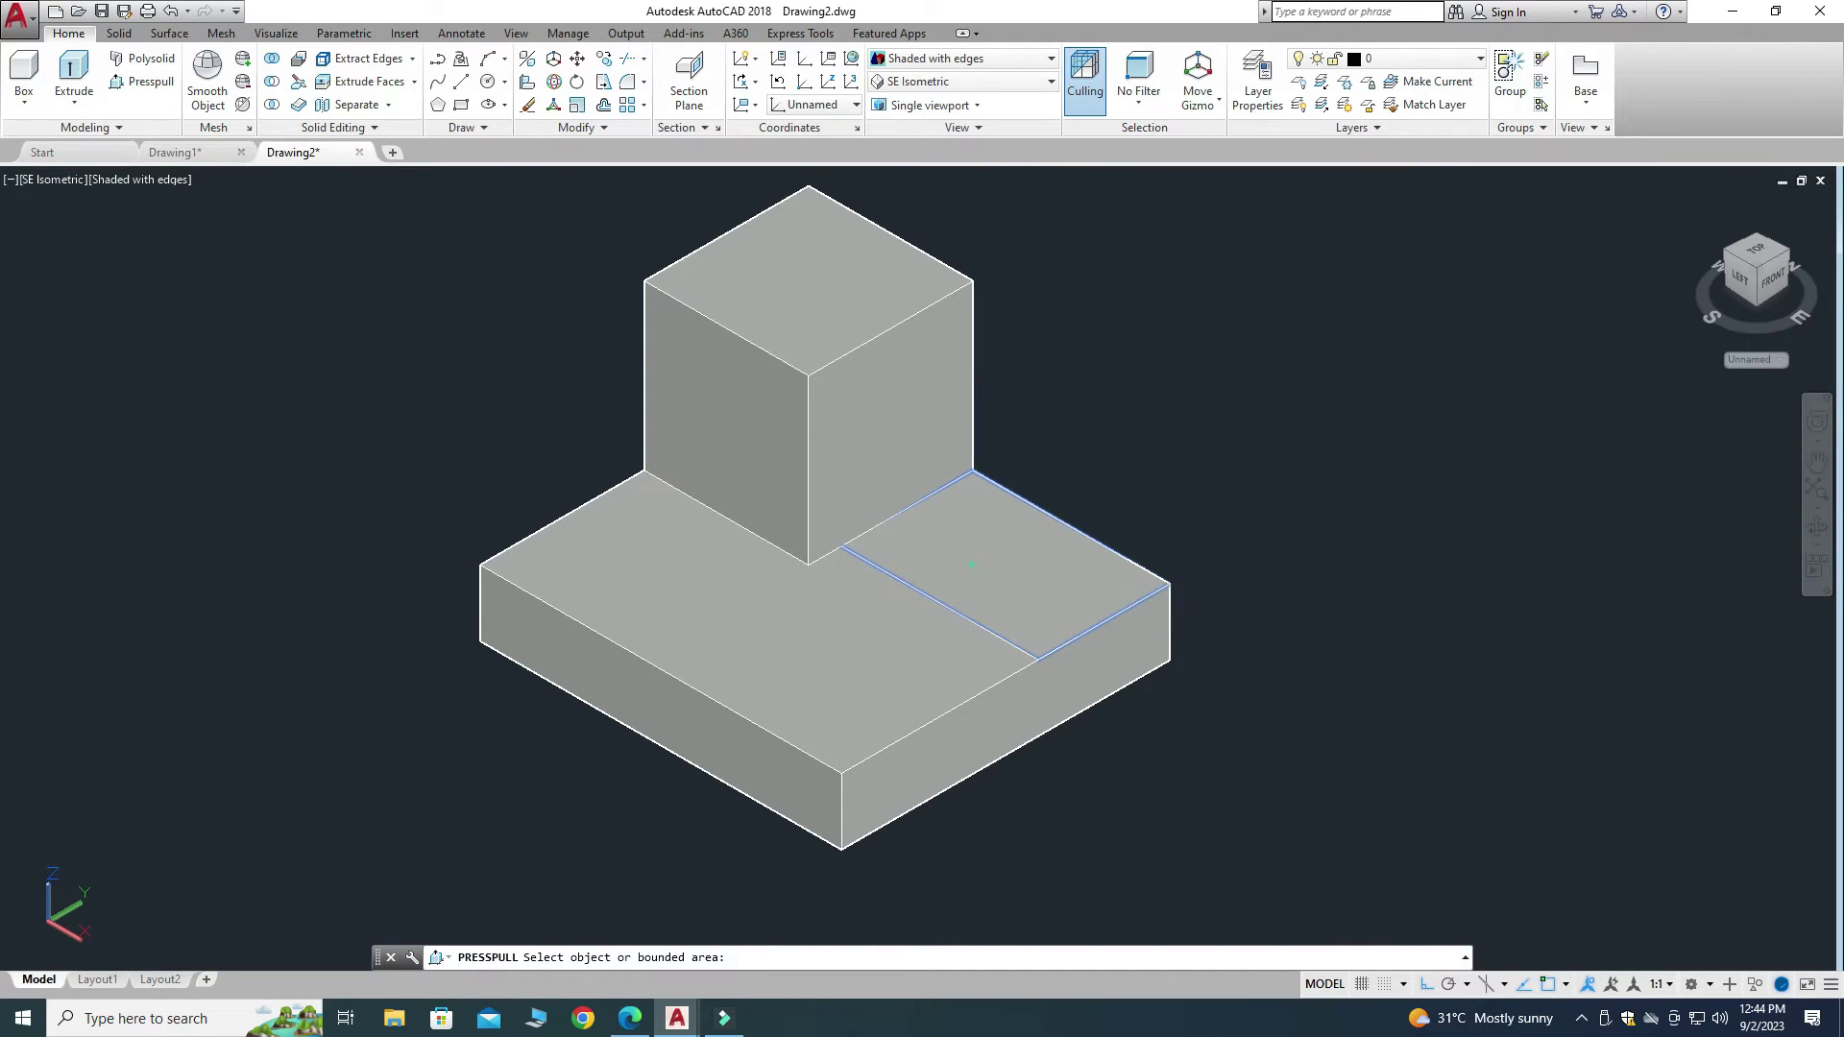
click(971, 563)
text(5)
key(Return)
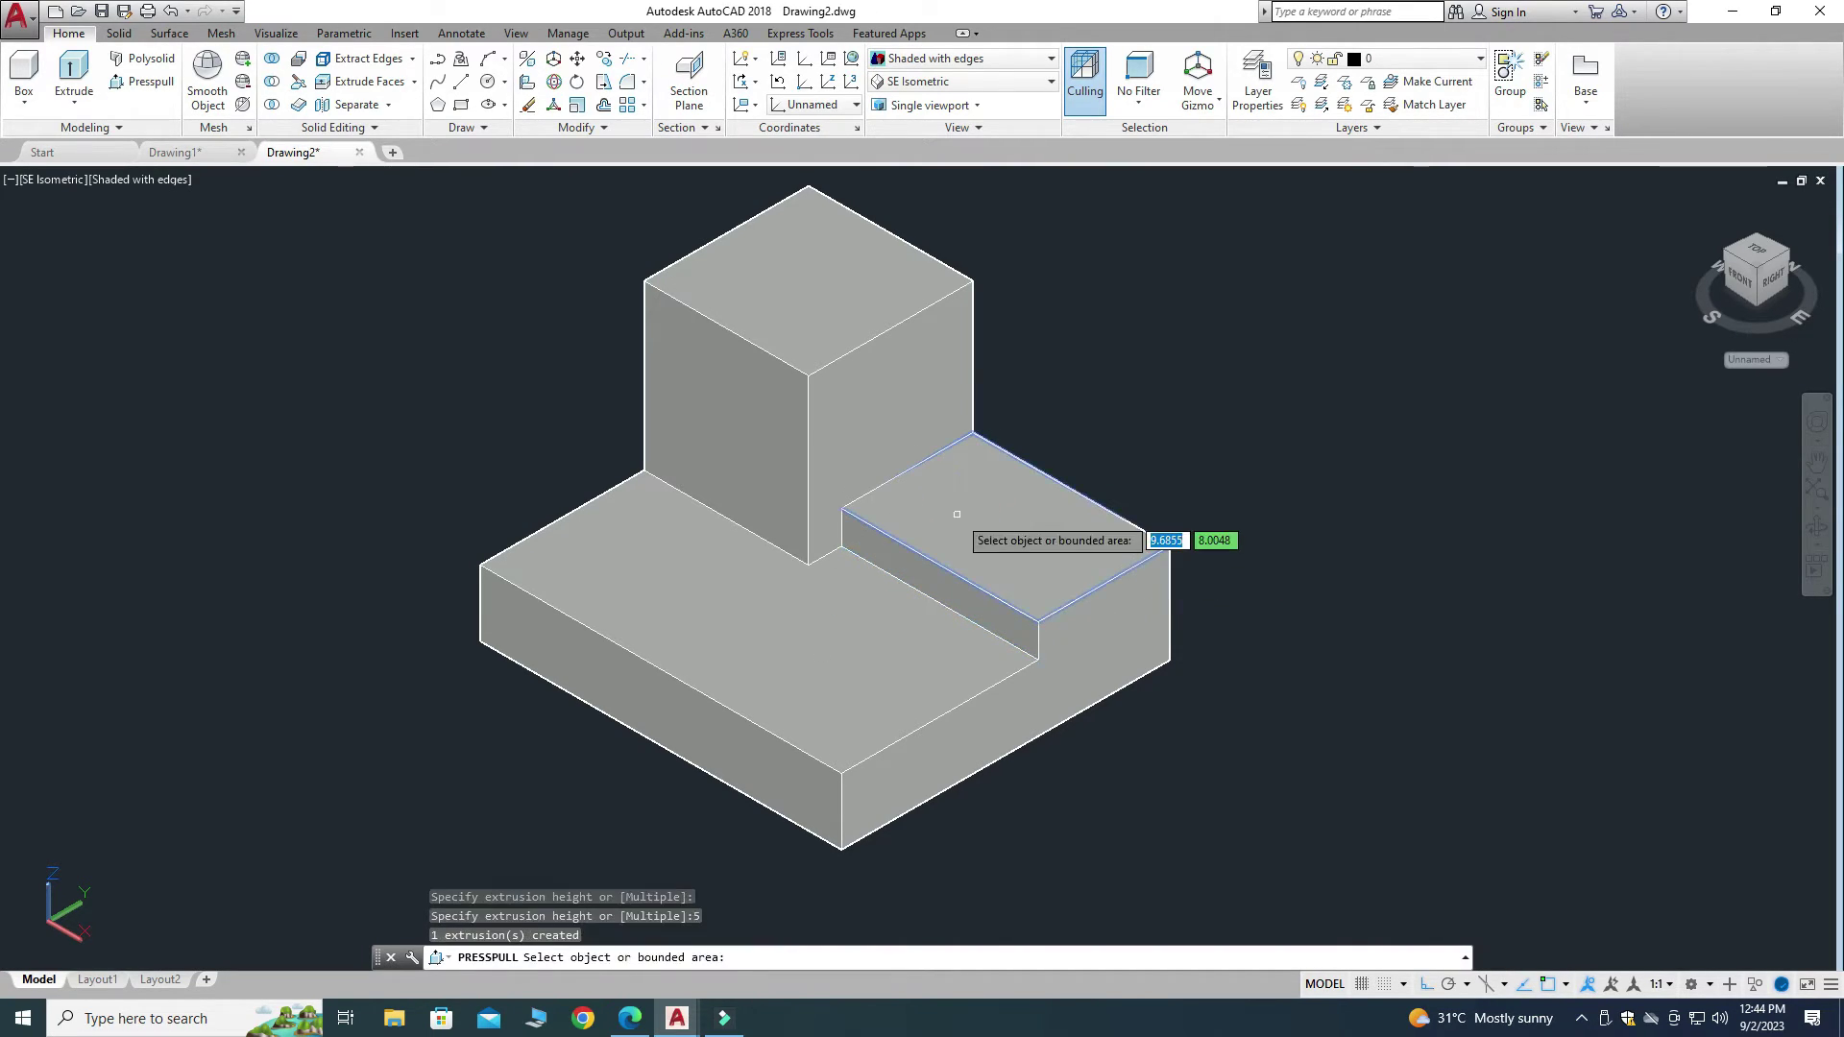
scroll(951, 533, down, 2)
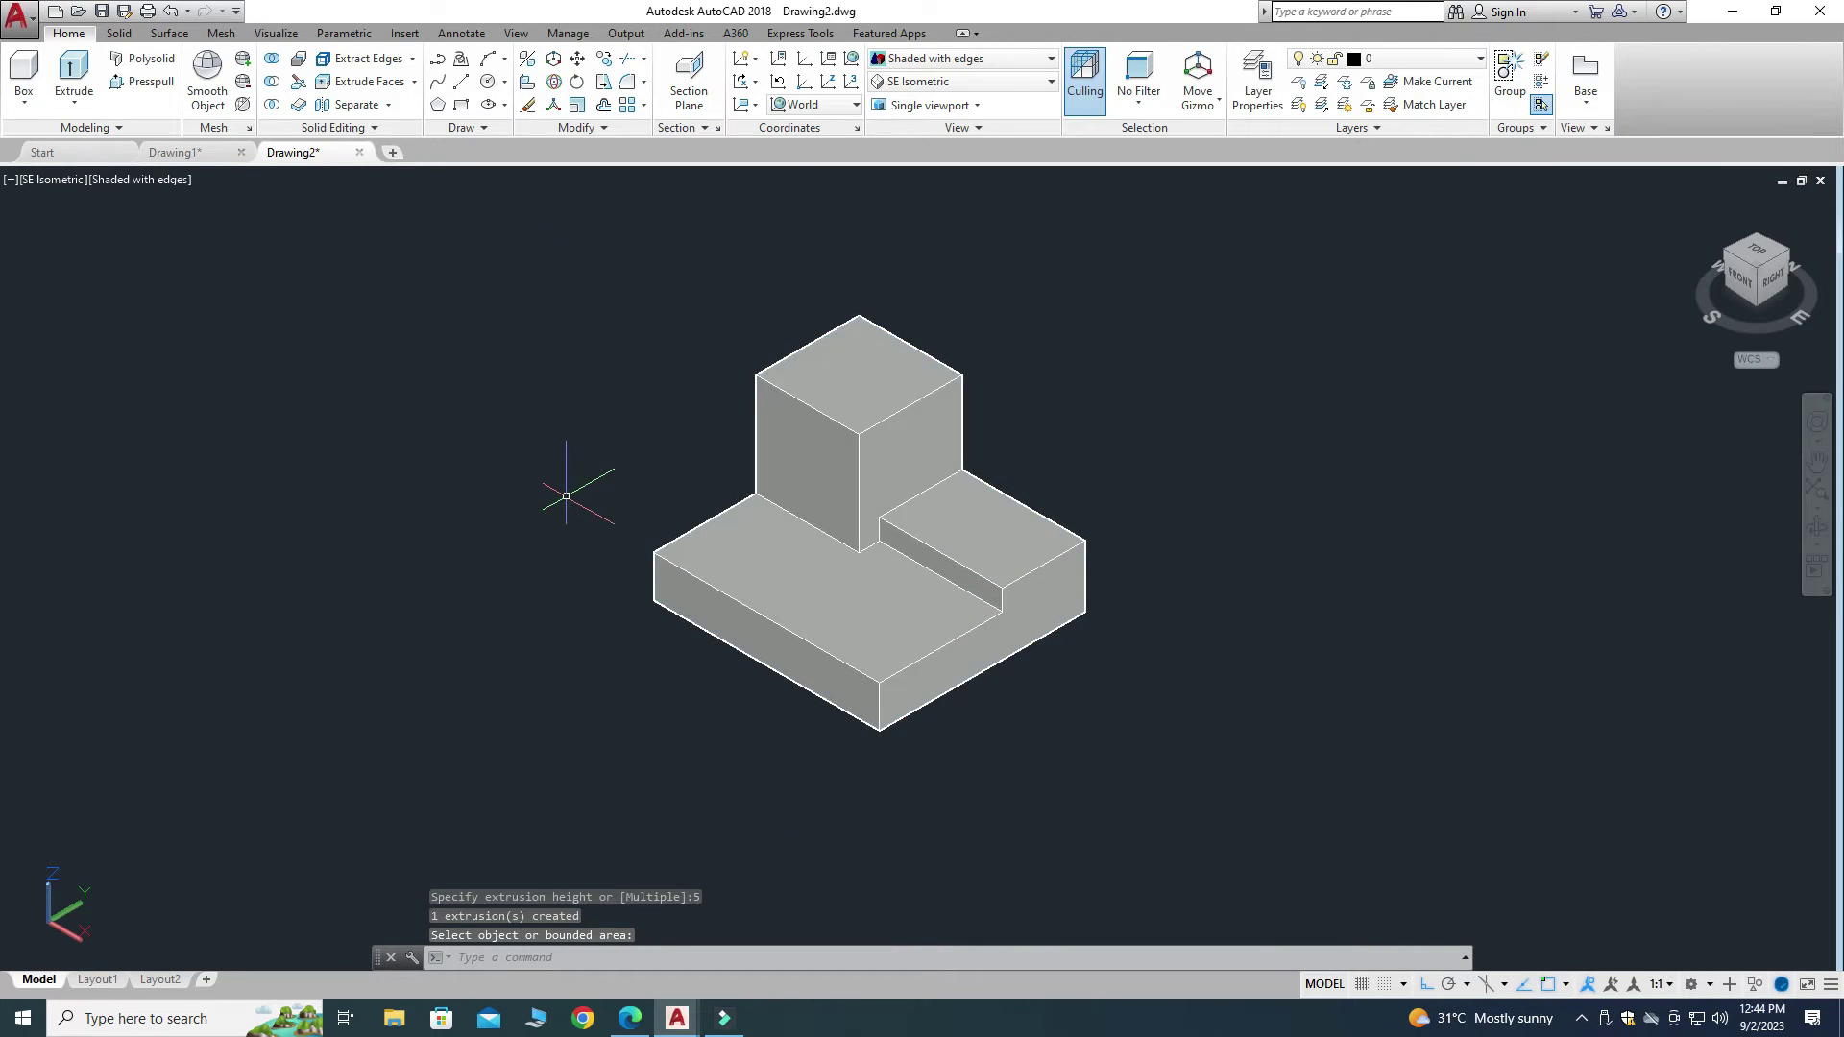
click(629, 1020)
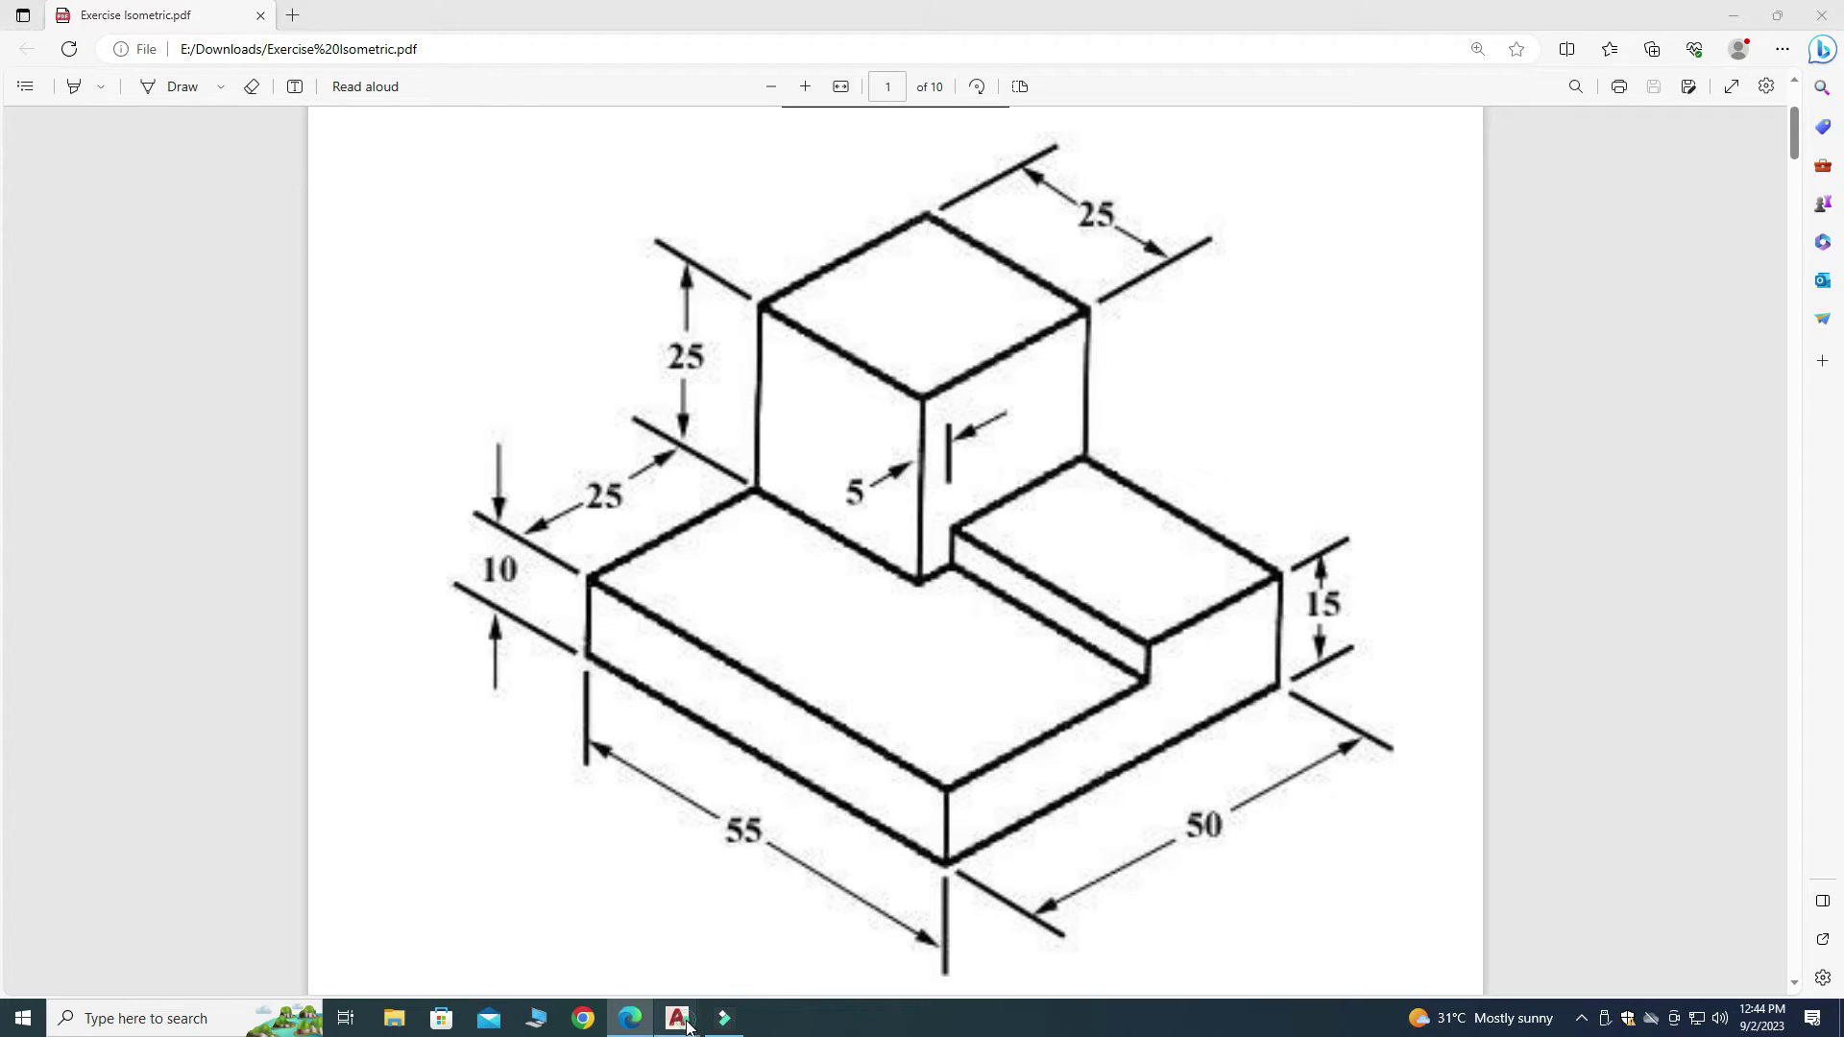
Bring Drawing2 back to the front in AutoCAD and select the stepped solid
click(792, 942)
click(922, 528)
scroll(941, 519, up, 3)
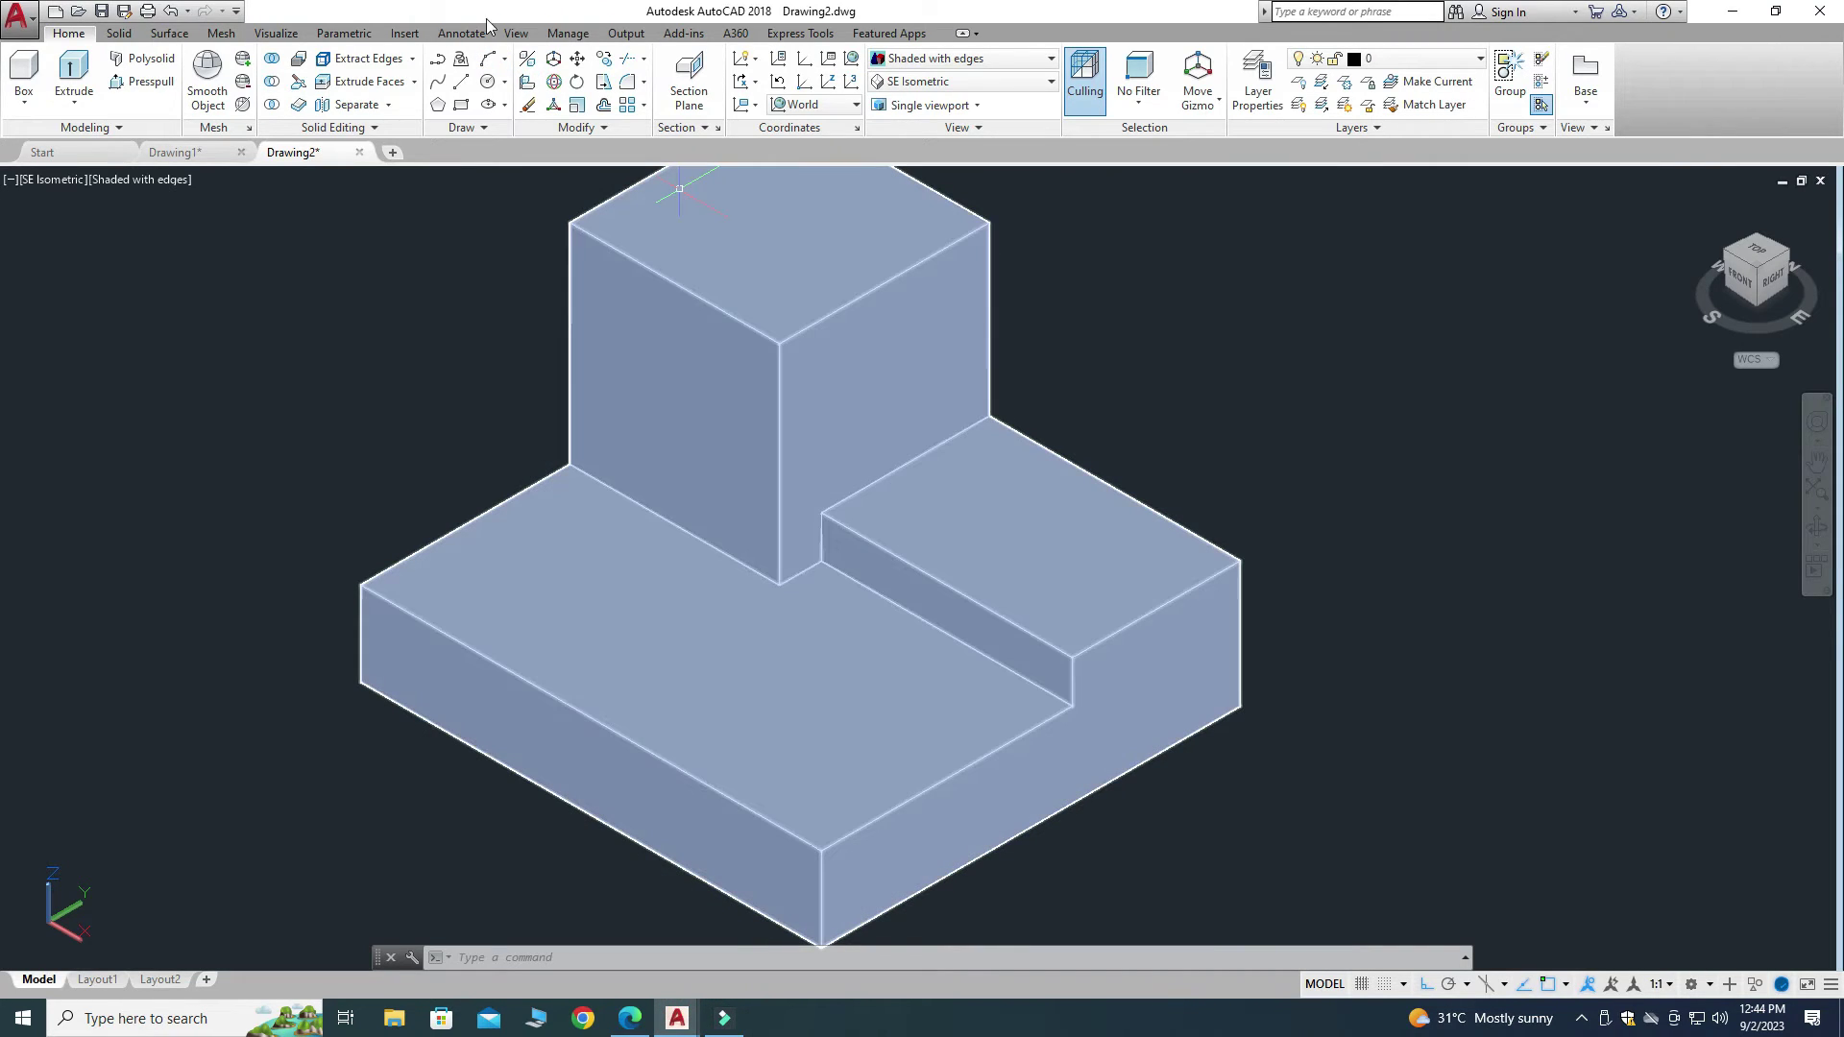
Start a line at the raised step's far corner, then cancel it
click(461, 83)
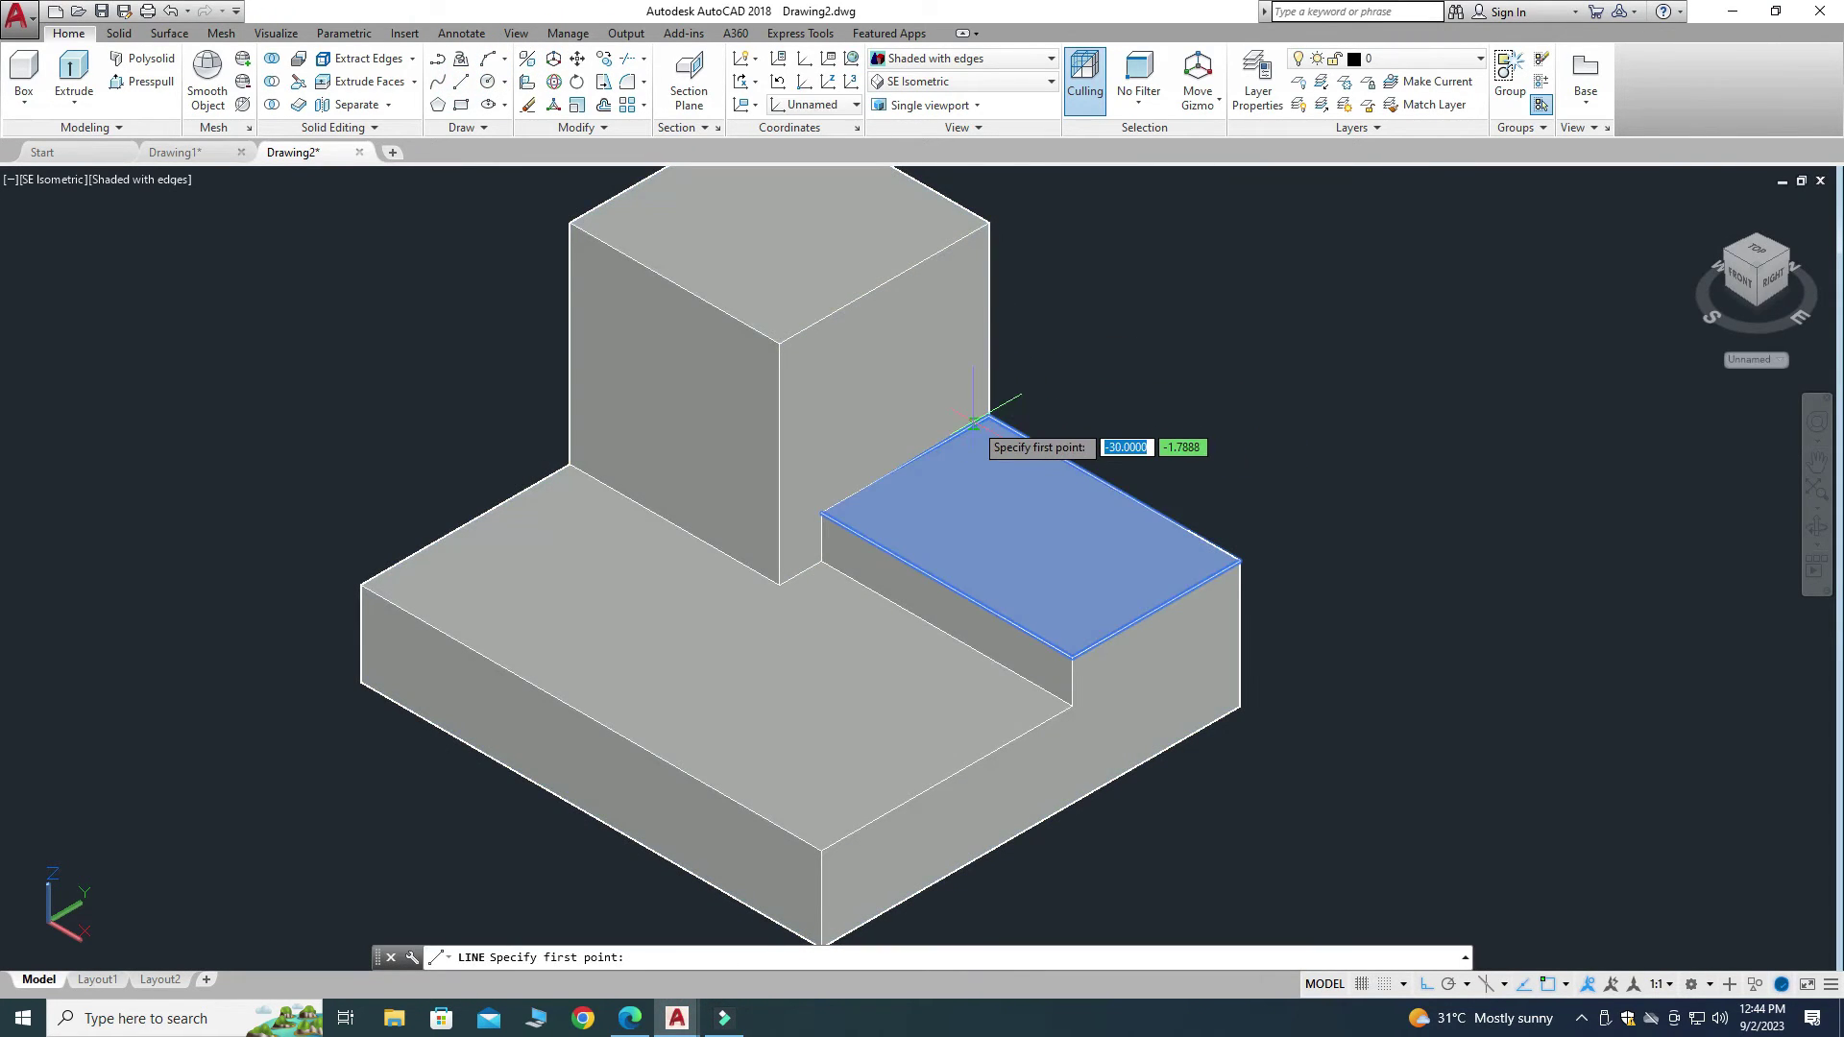
click(986, 413)
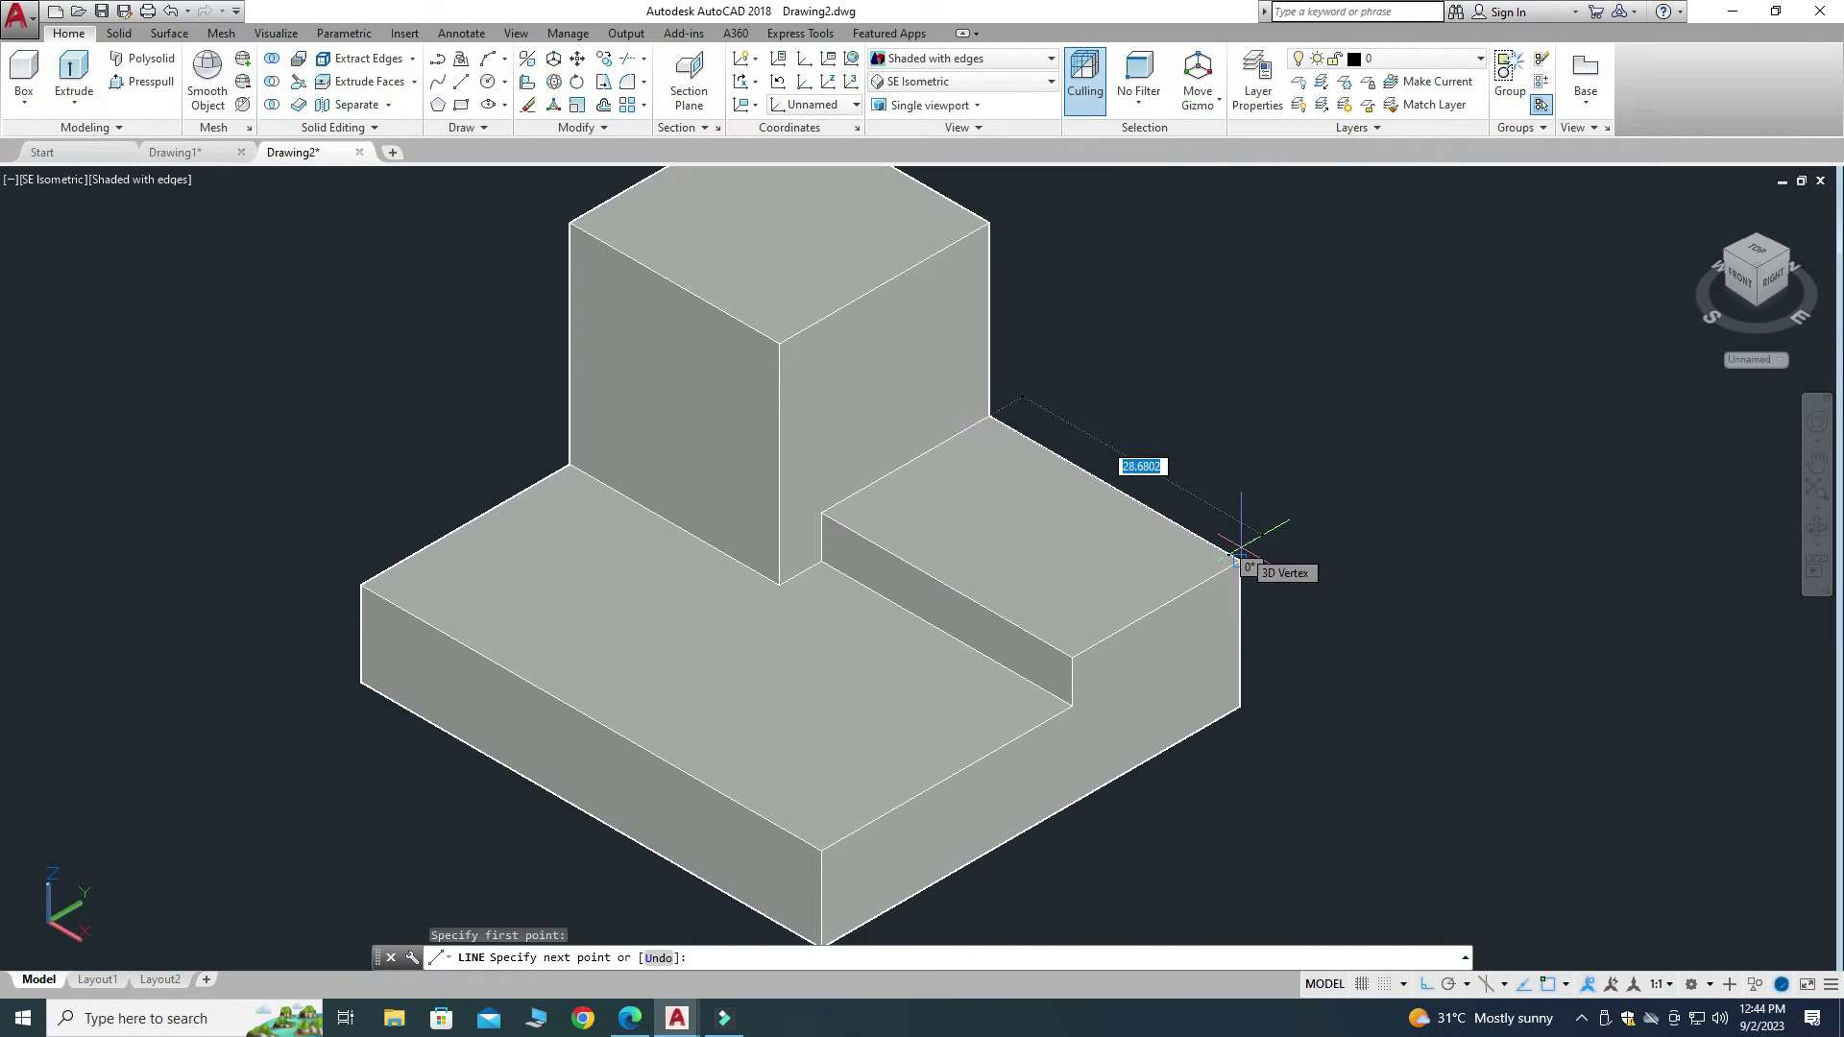
scroll(1240, 560, up, 3)
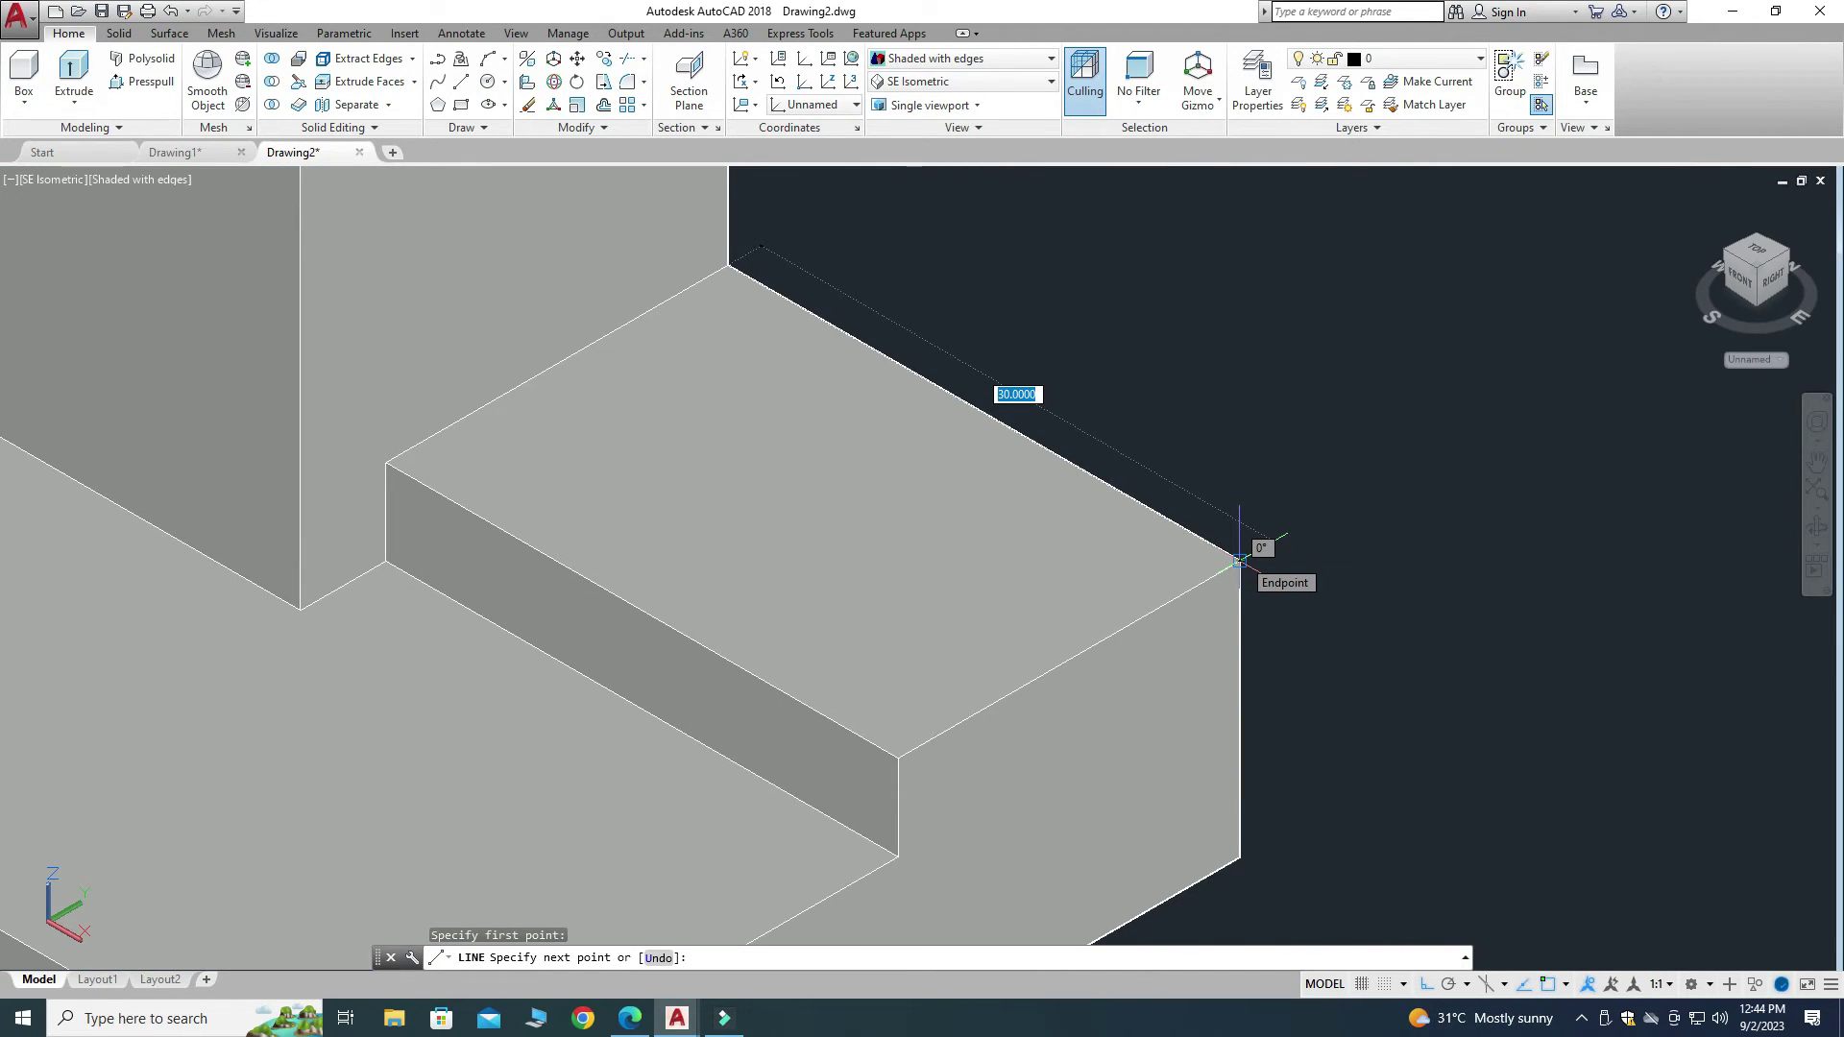
key(Escape)
Zoom over the model and cancel a stray selection window
scroll(1240, 561, down, 5)
scroll(679, 362, down, 3)
scroll(838, 487, up, 2)
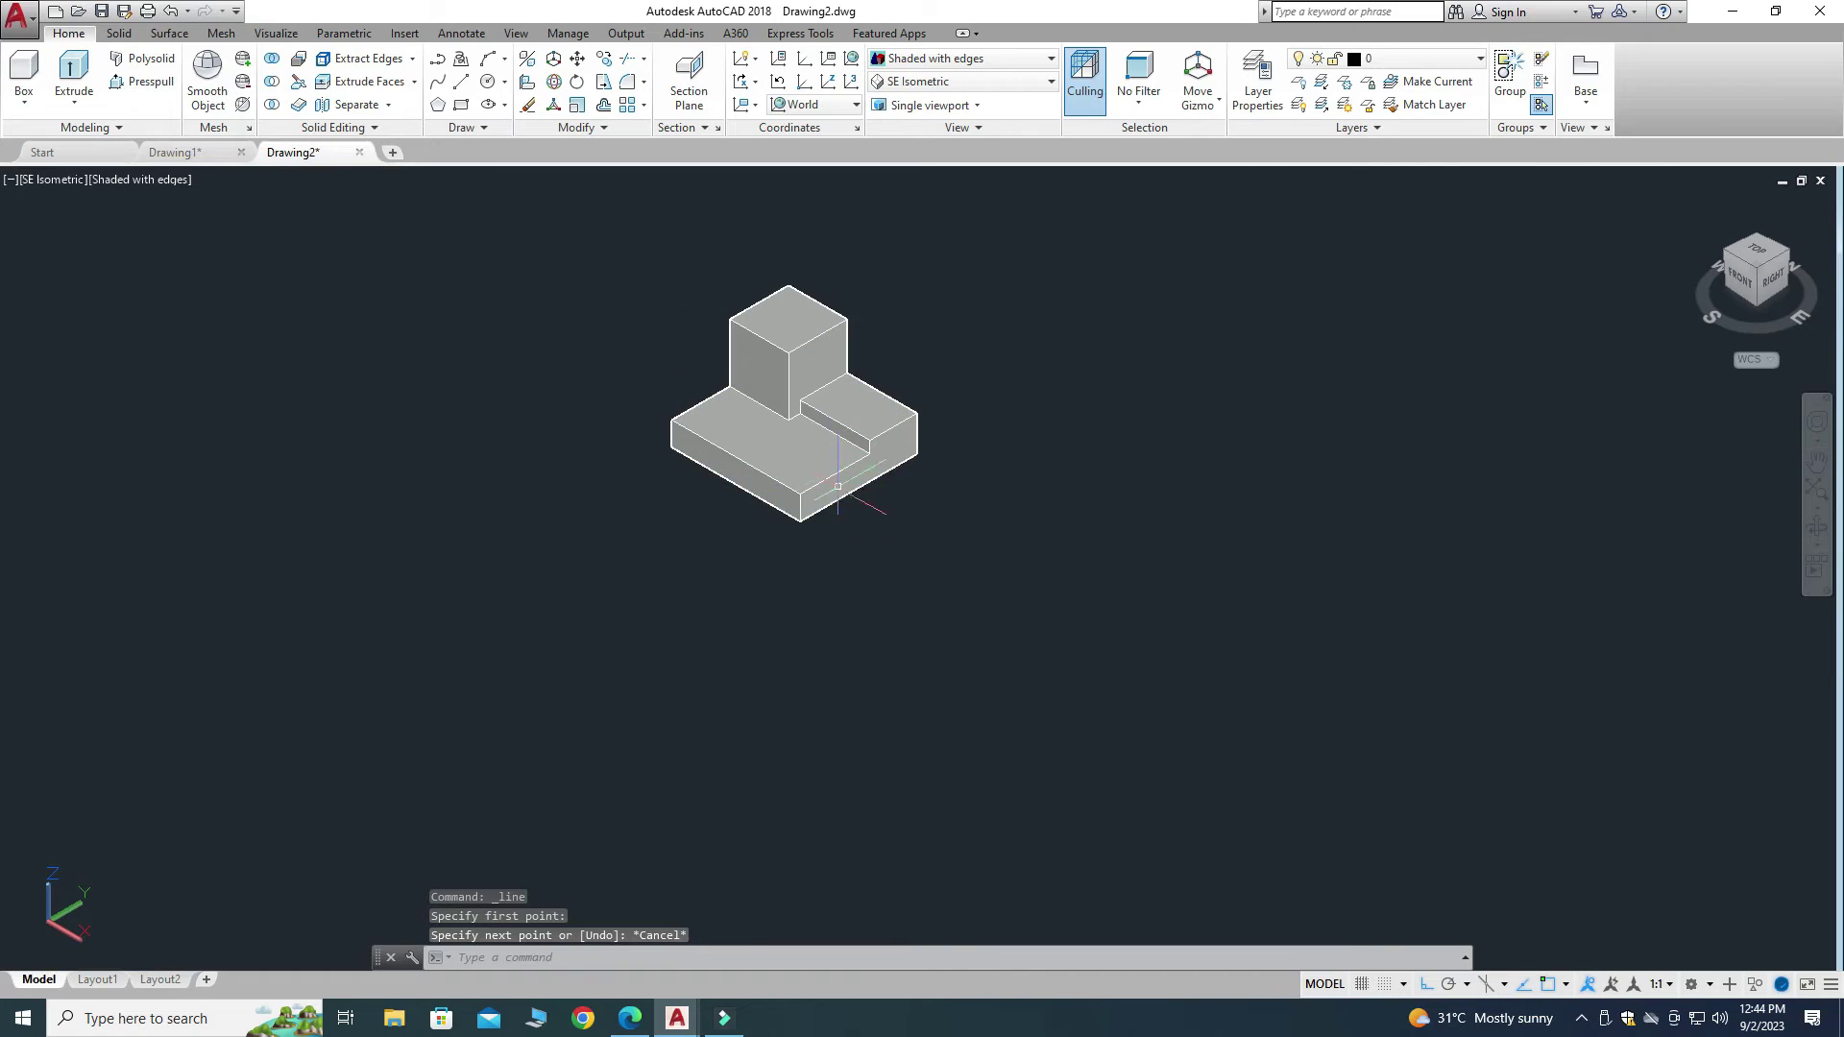
click(838, 487)
key(Escape)
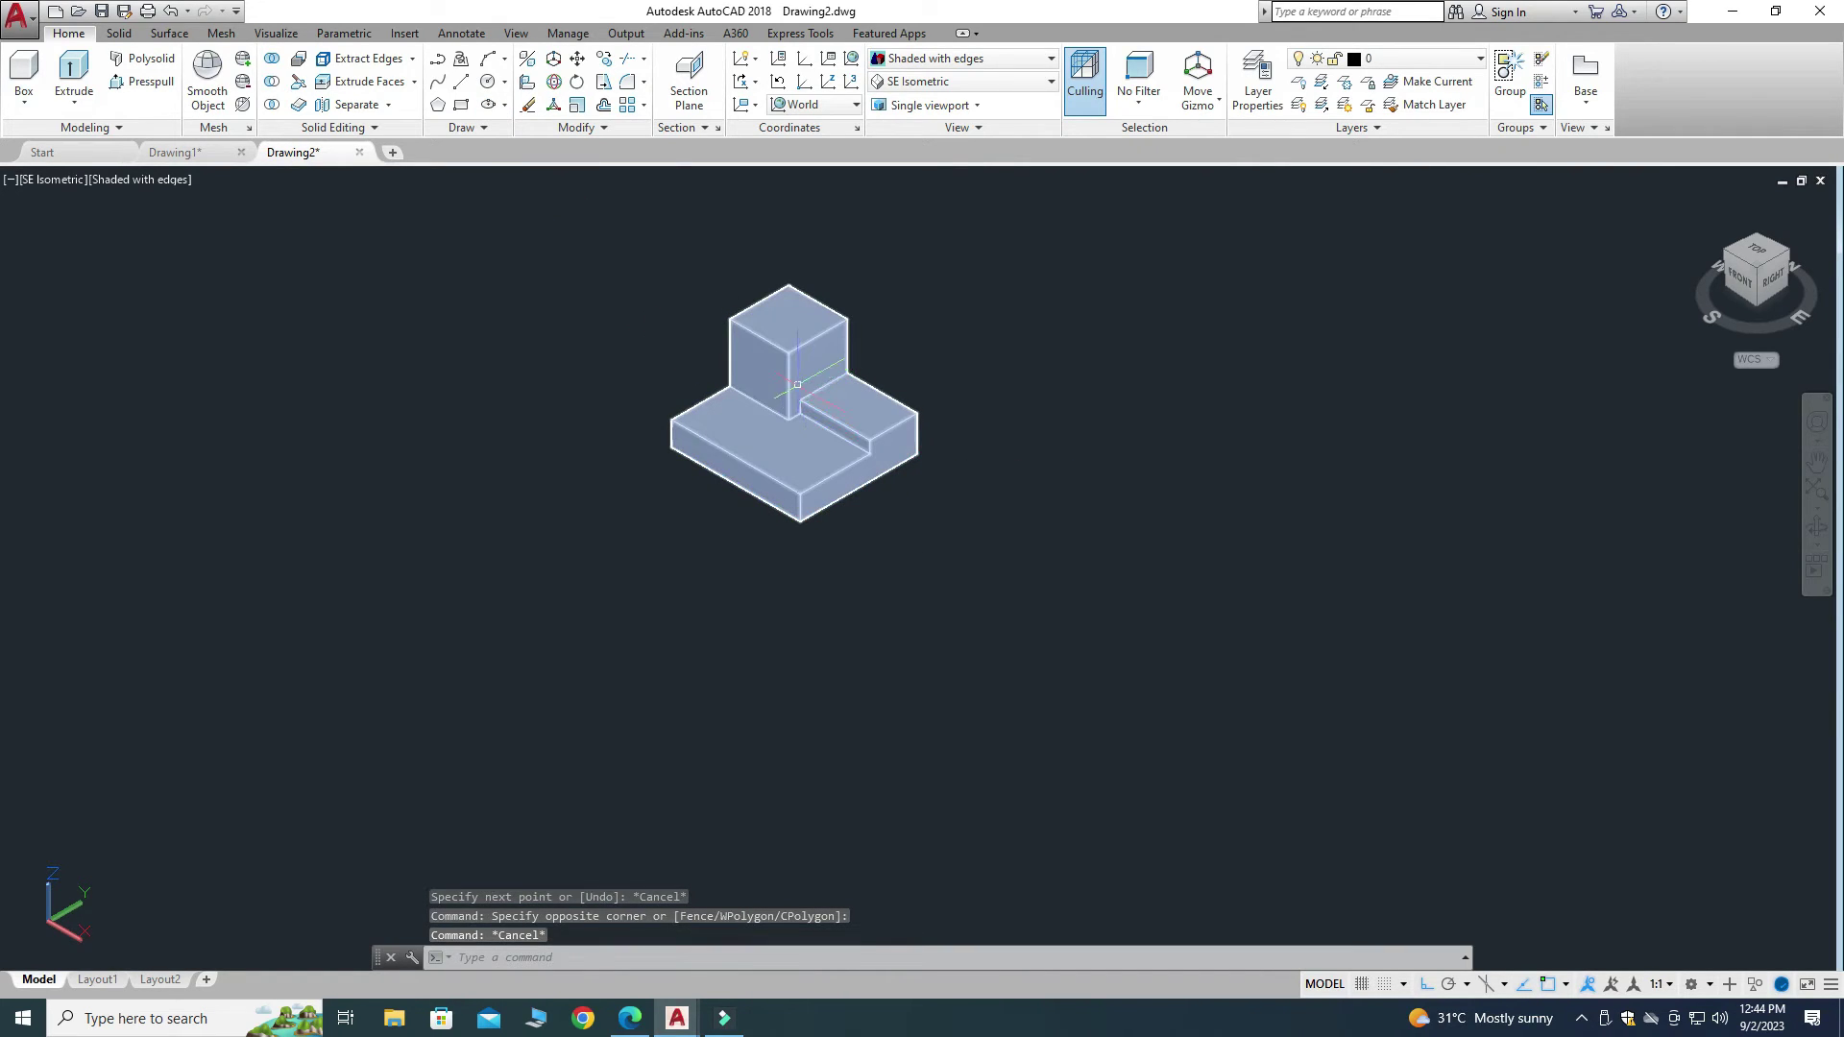
Move the solid aside to the right, exposing the leftover outline lines
click(797, 384)
click(854, 445)
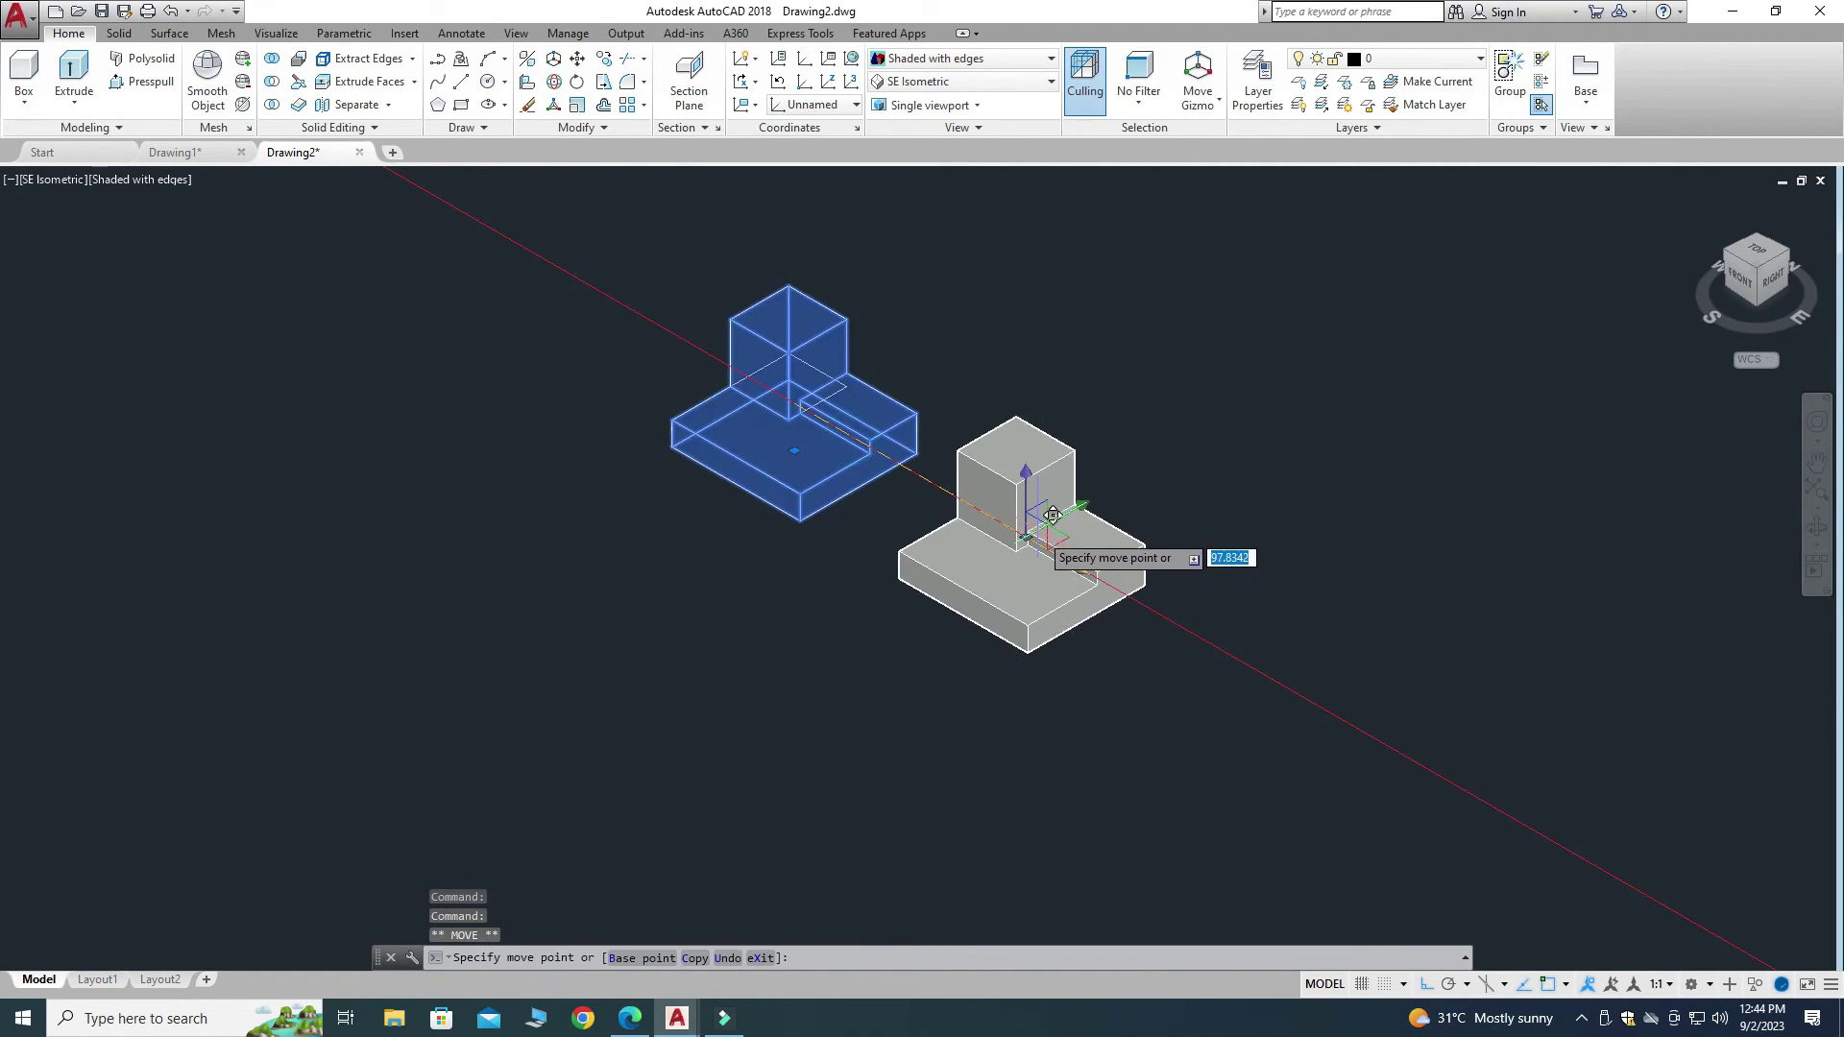
click(1076, 571)
key(Escape)
scroll(869, 500, up, 2)
Window-select the four leftover construction lines and delete them
click(930, 584)
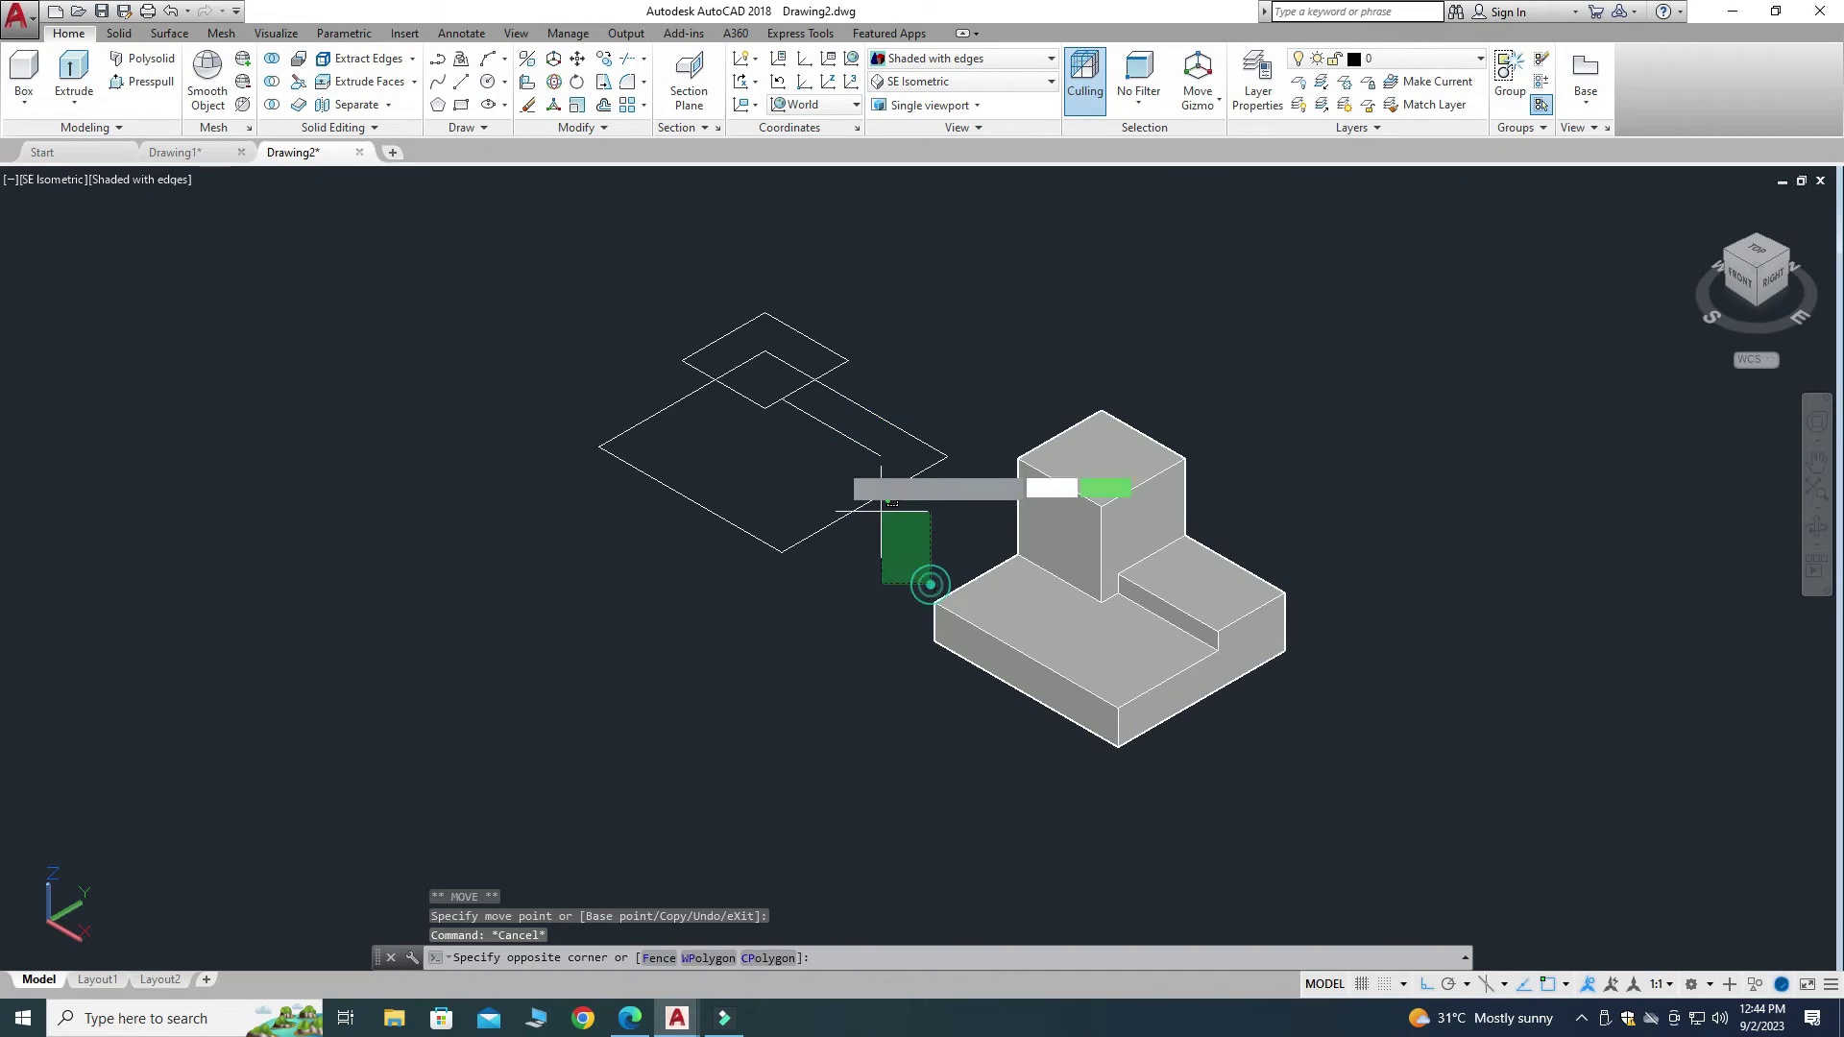
click(552, 259)
key(Delete)
scroll(615, 385, down, 2)
Reselect the solid and start an X-axis move, then cancel it
click(1052, 658)
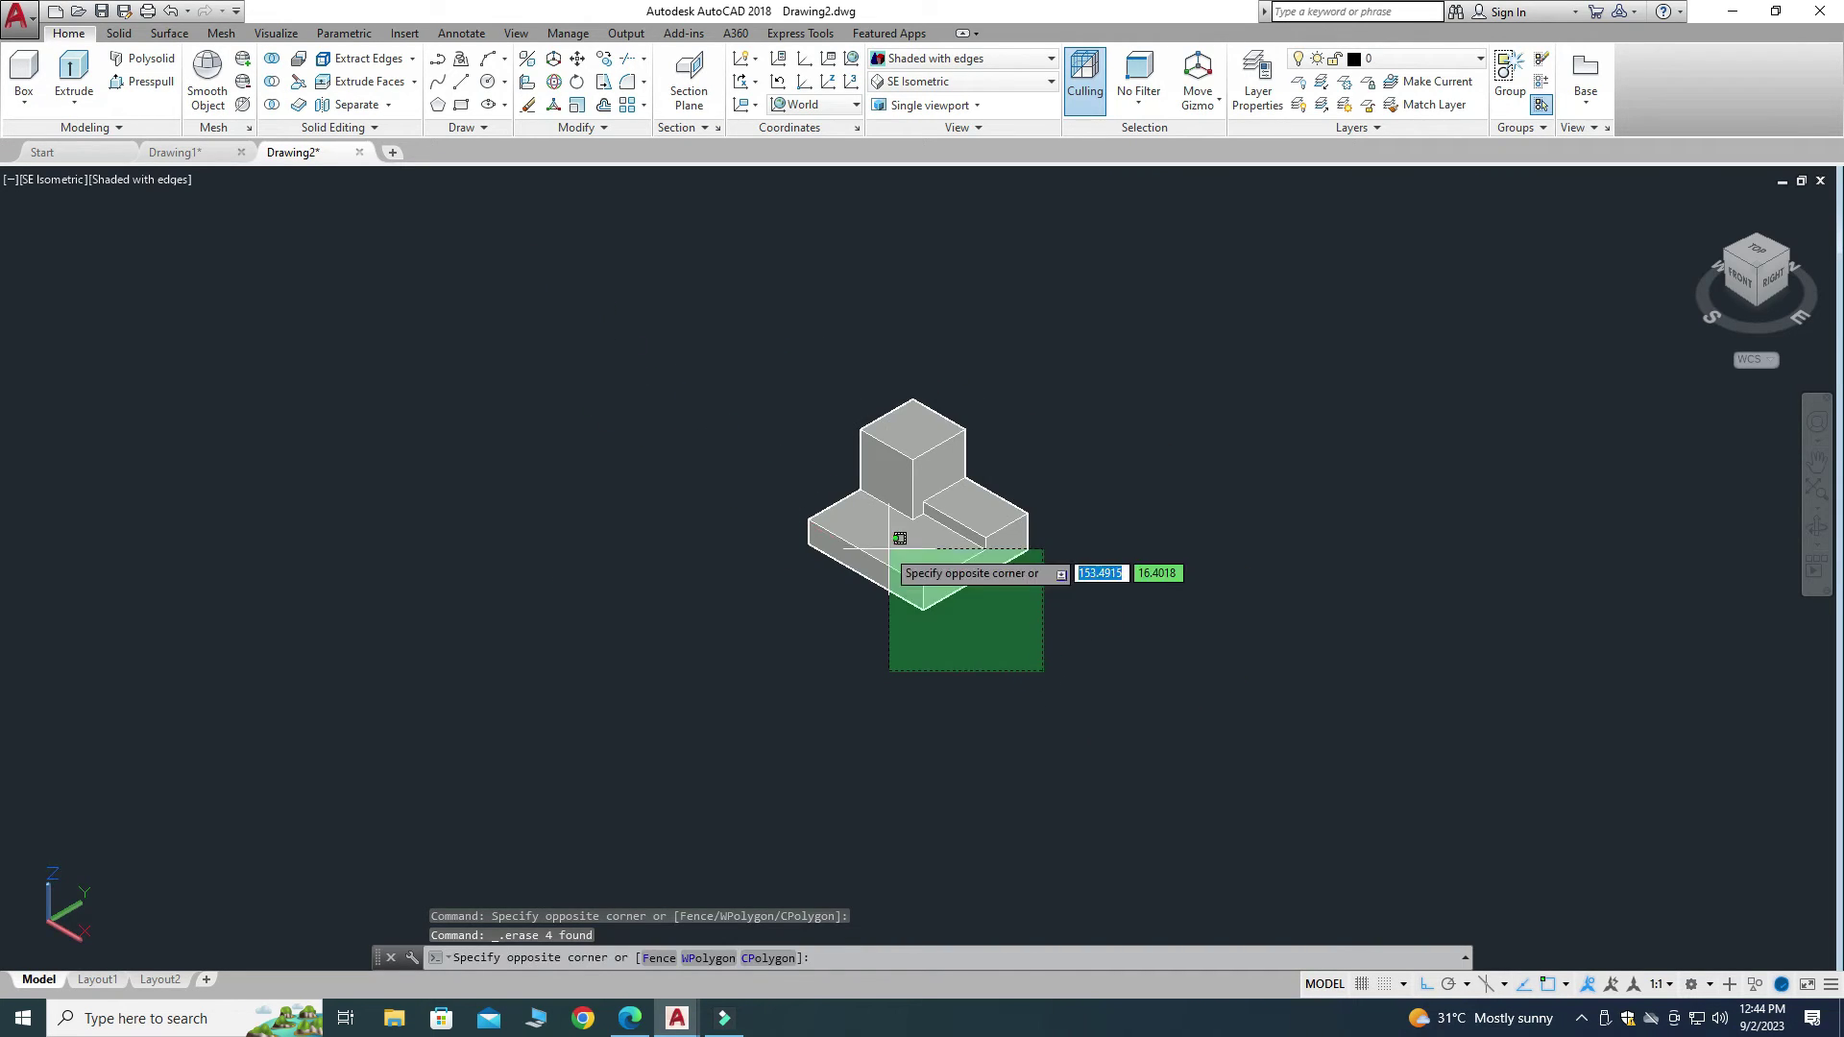
click(882, 557)
click(951, 557)
key(Escape)
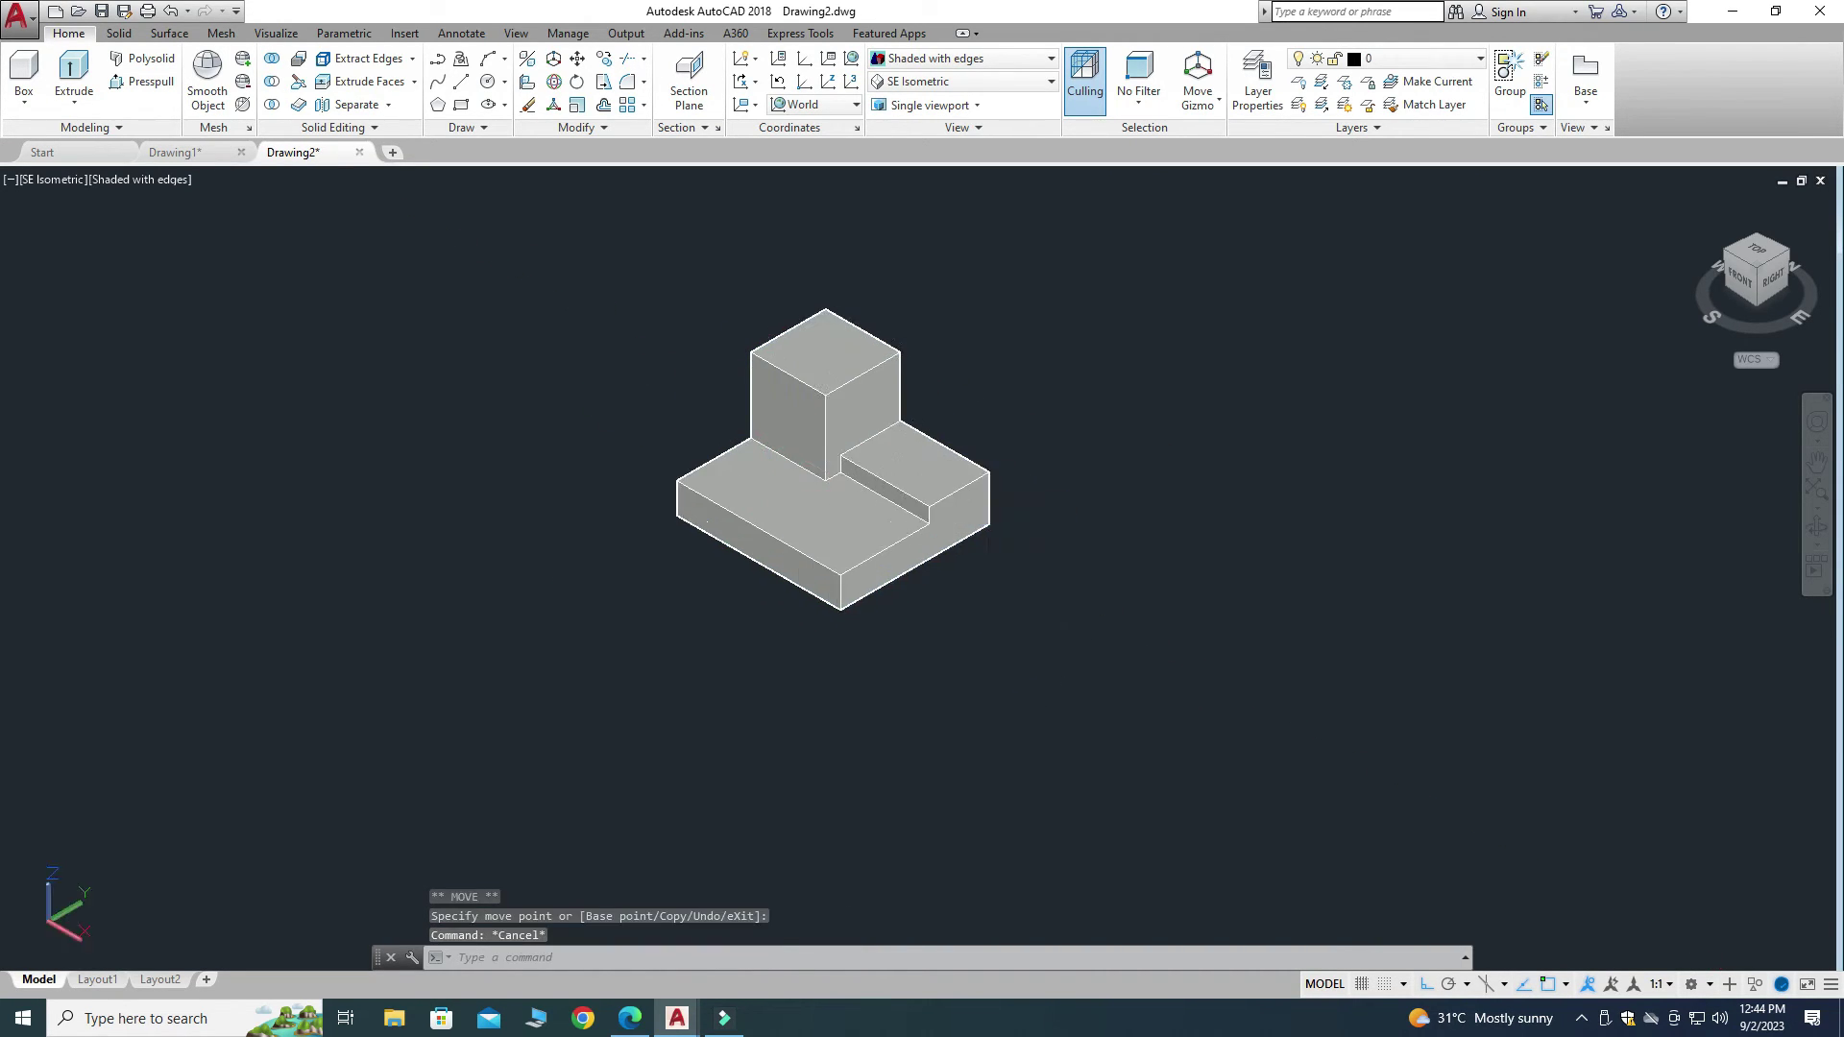
scroll(864, 481, up, 2)
click(1817, 545)
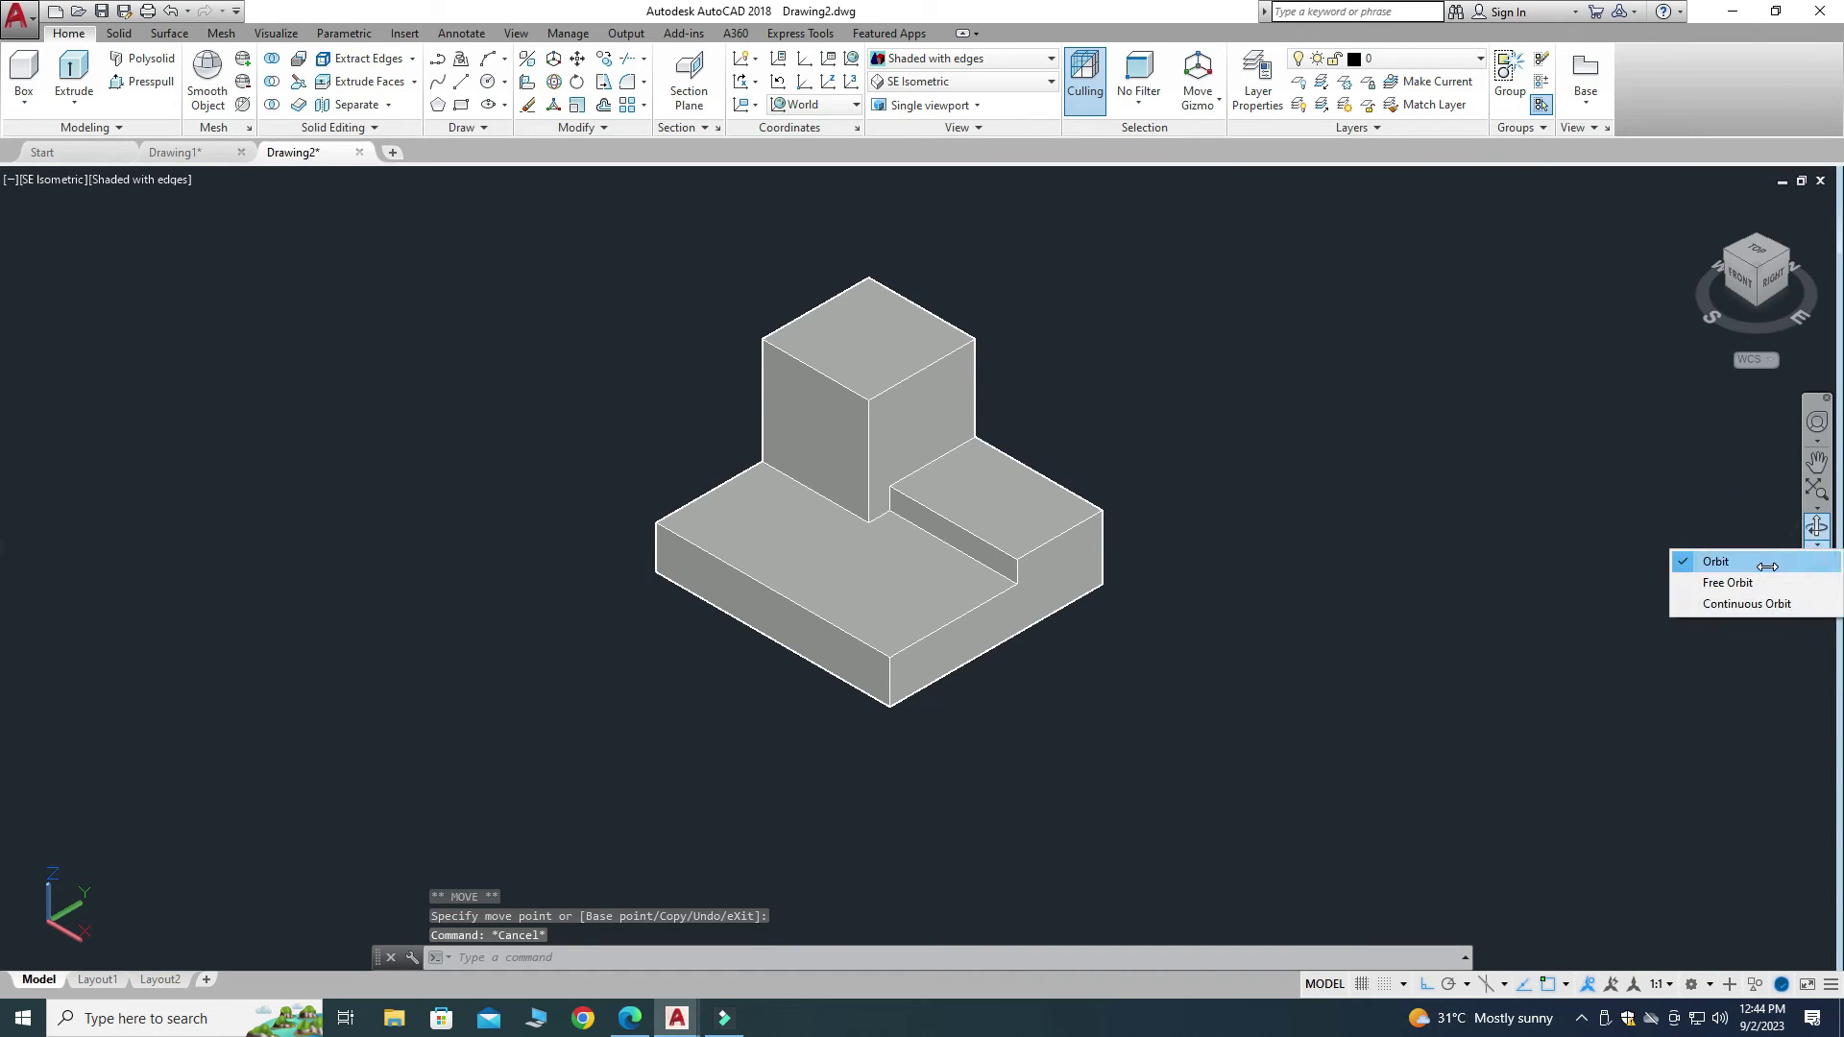
click(1716, 561)
drag(1408, 626, 775, 449)
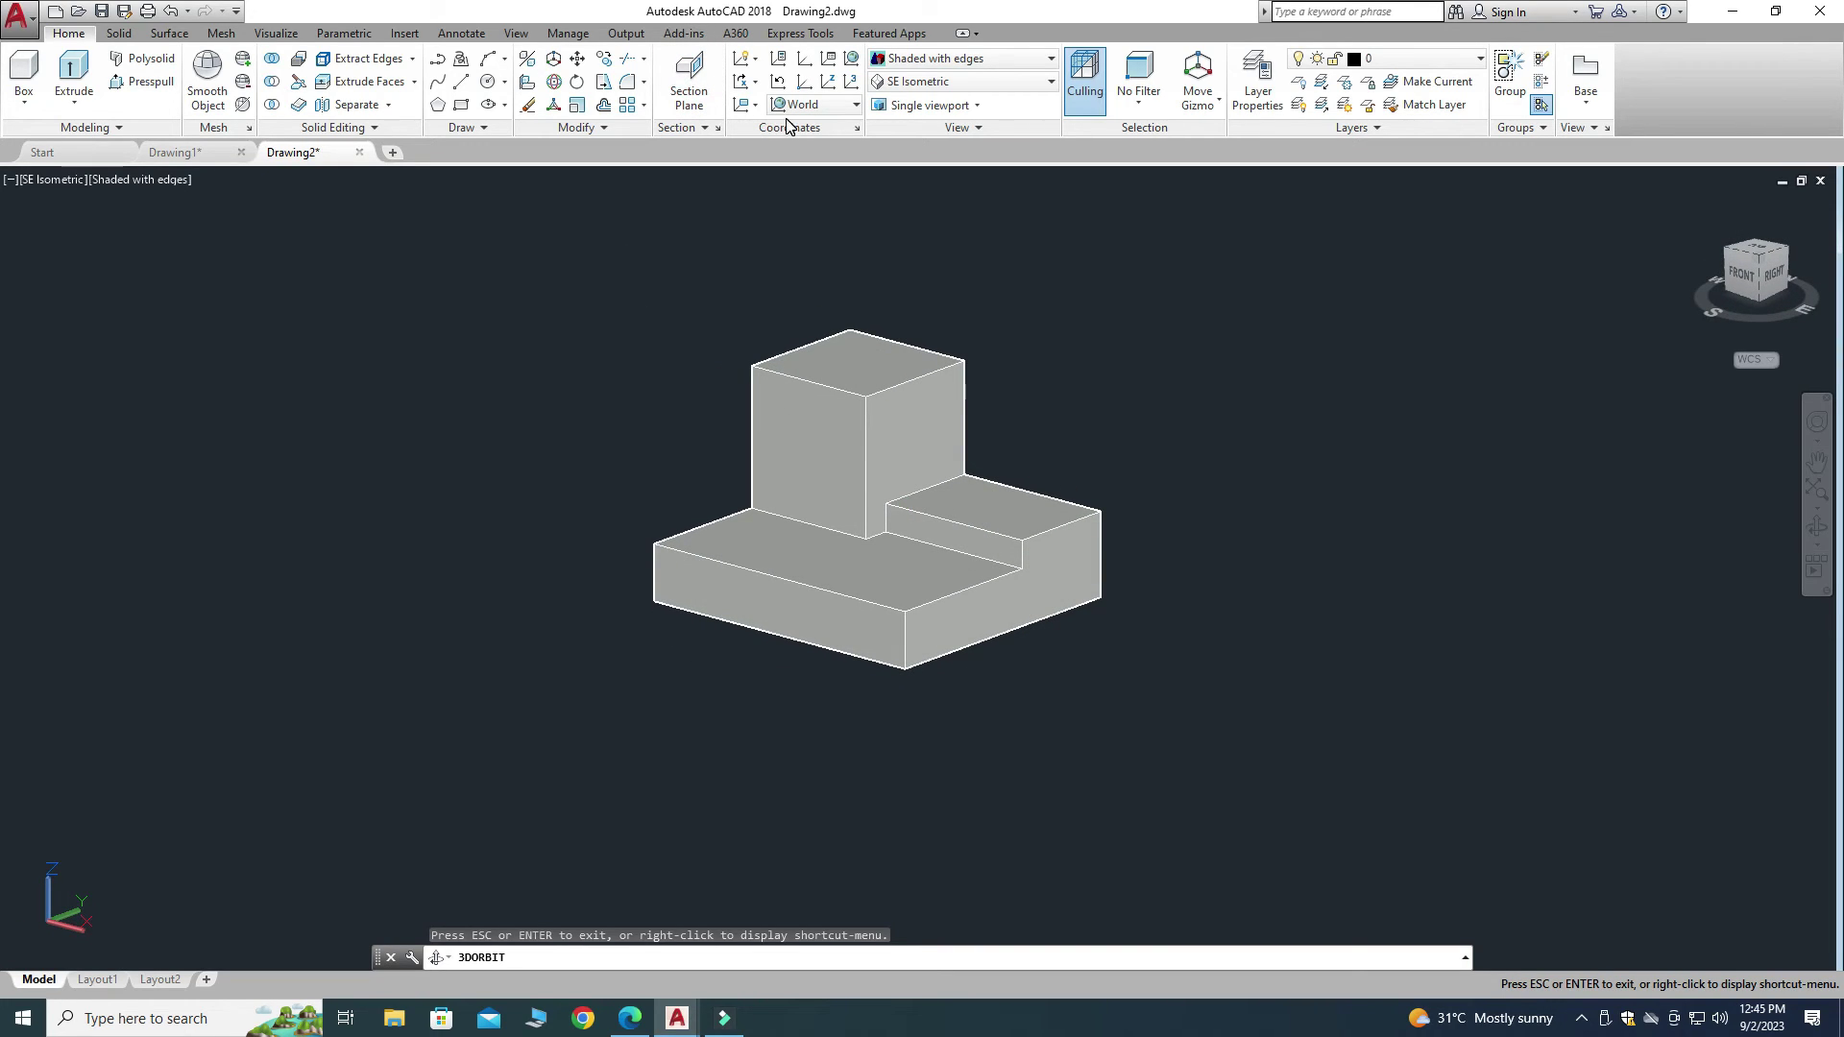
click(1003, 89)
click(951, 236)
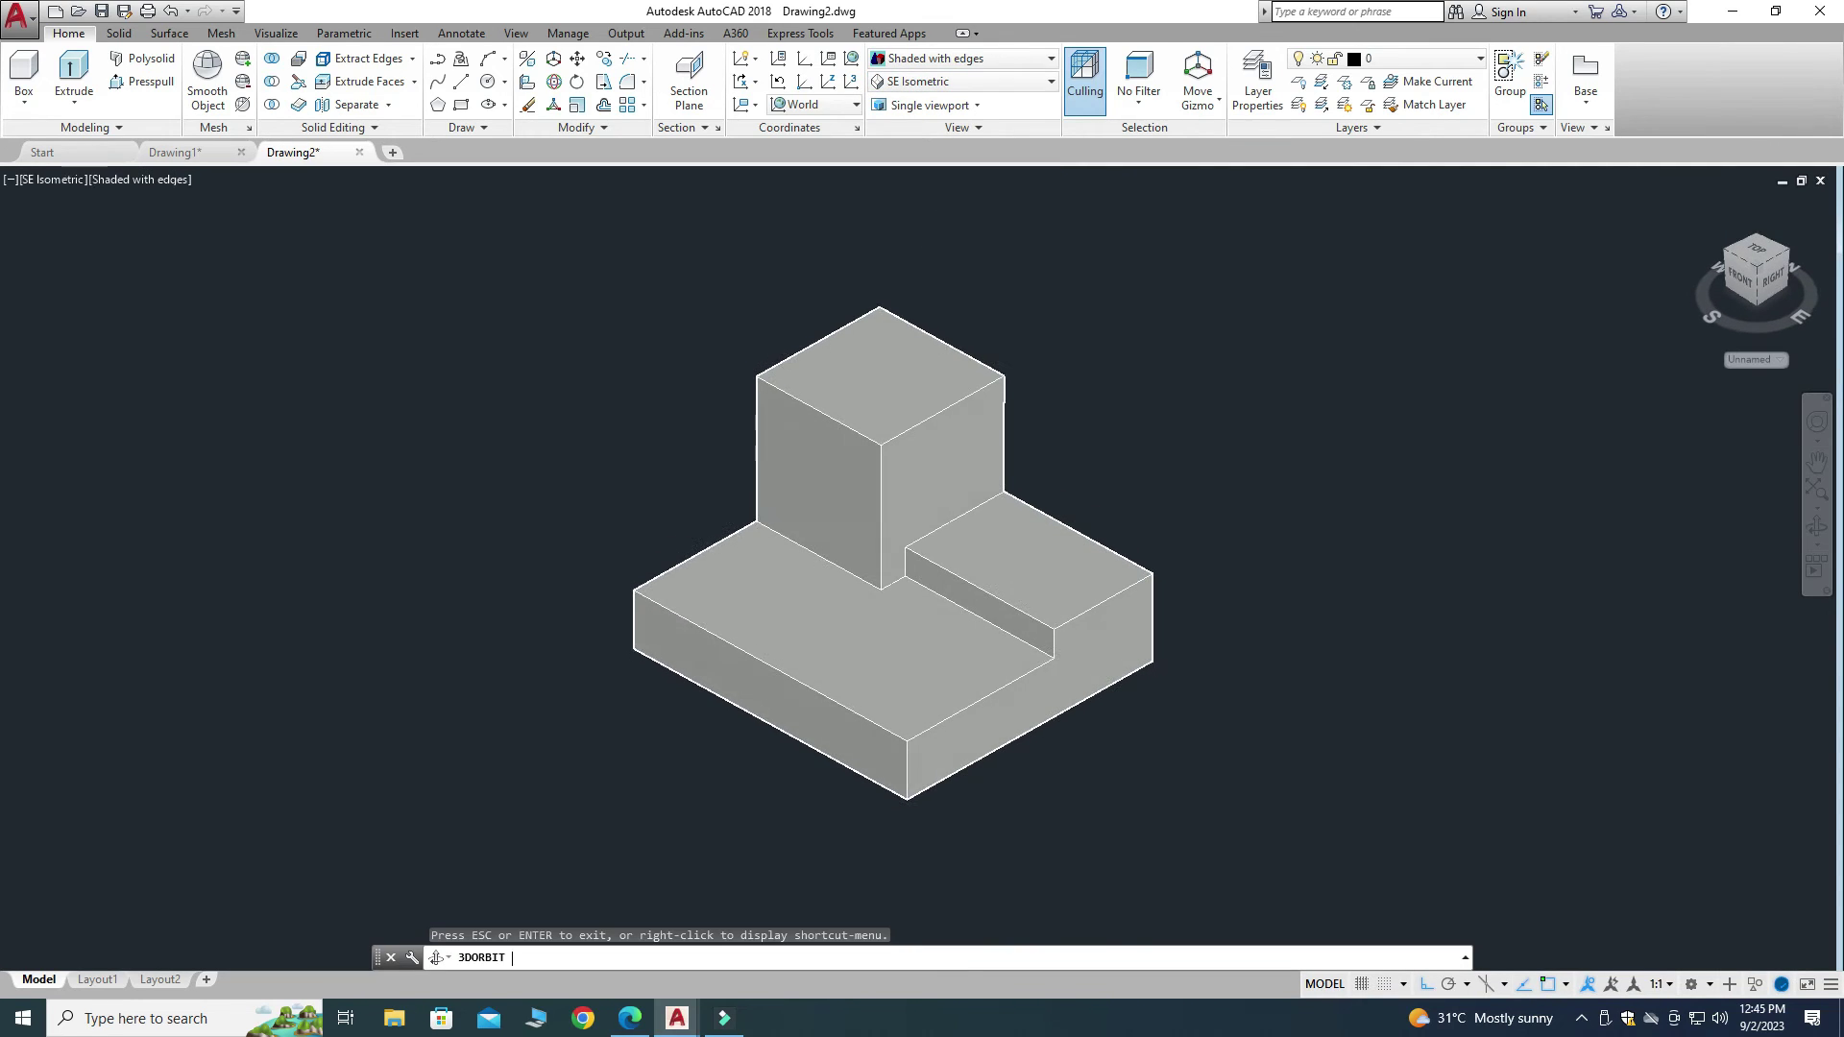
click(1818, 495)
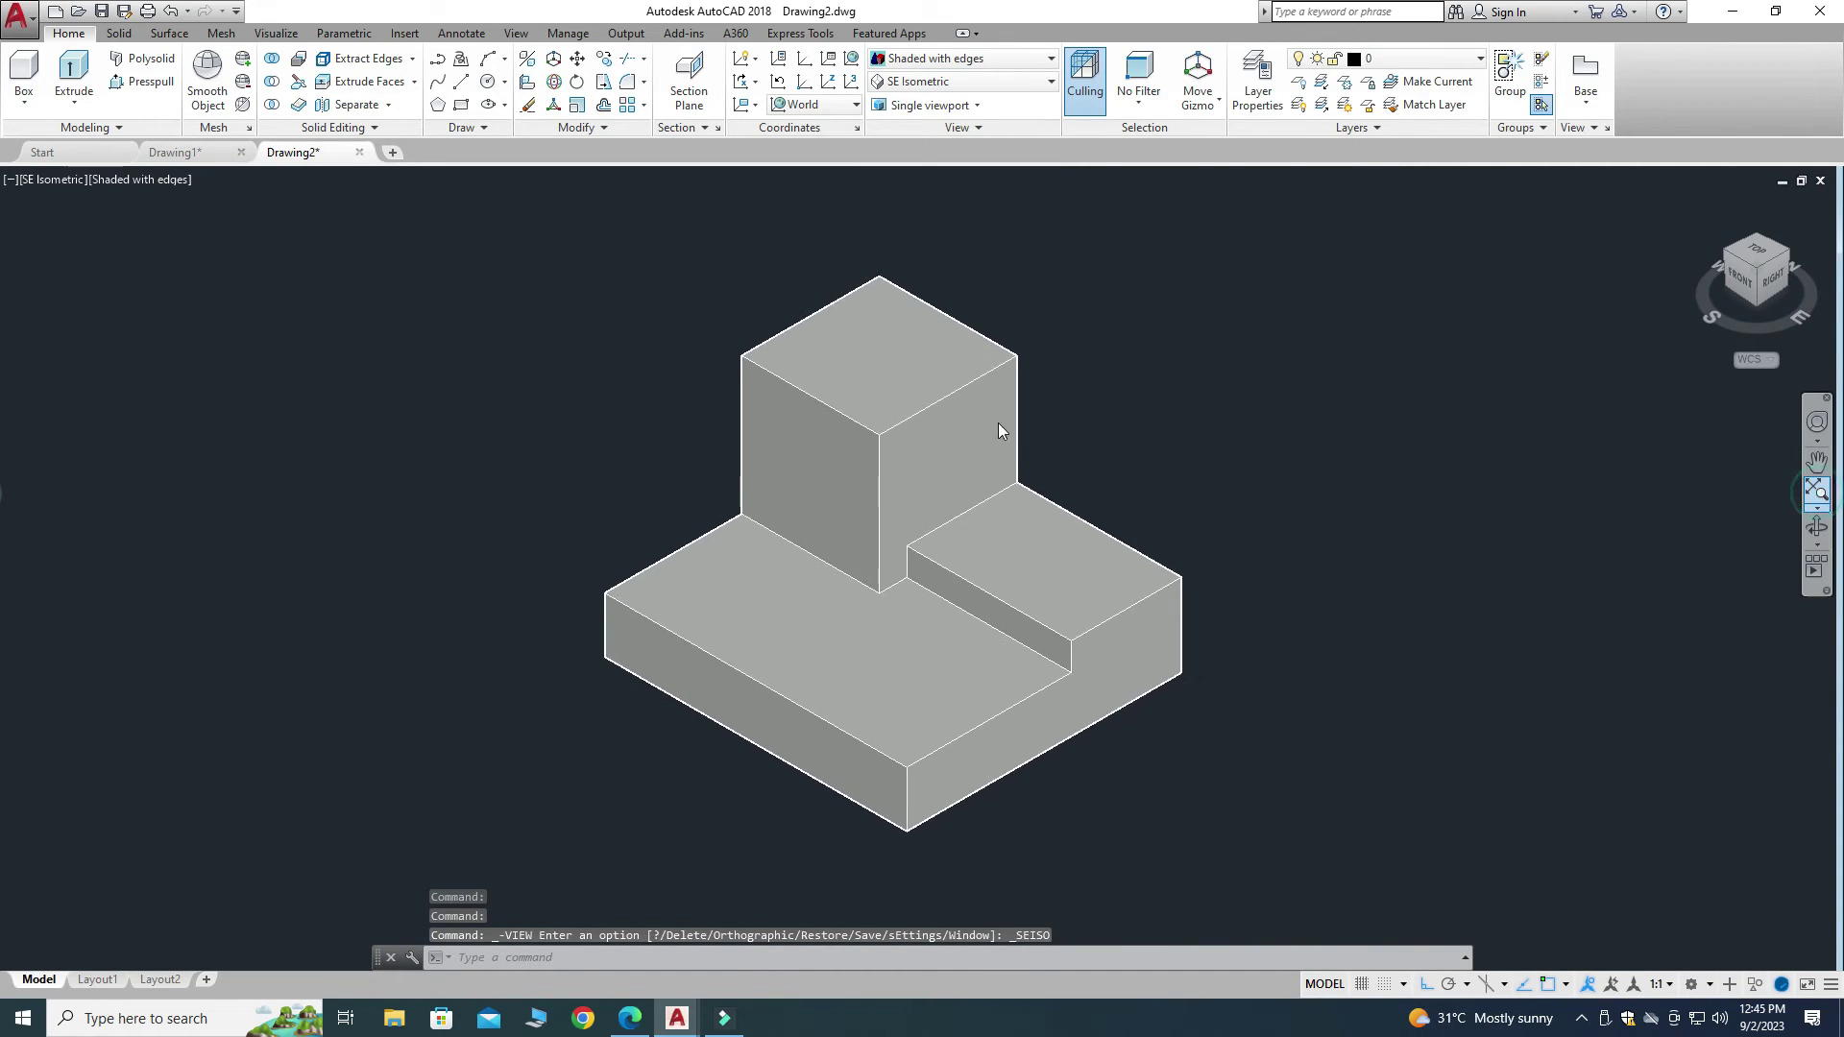
scroll(1240, 374, up, 1)
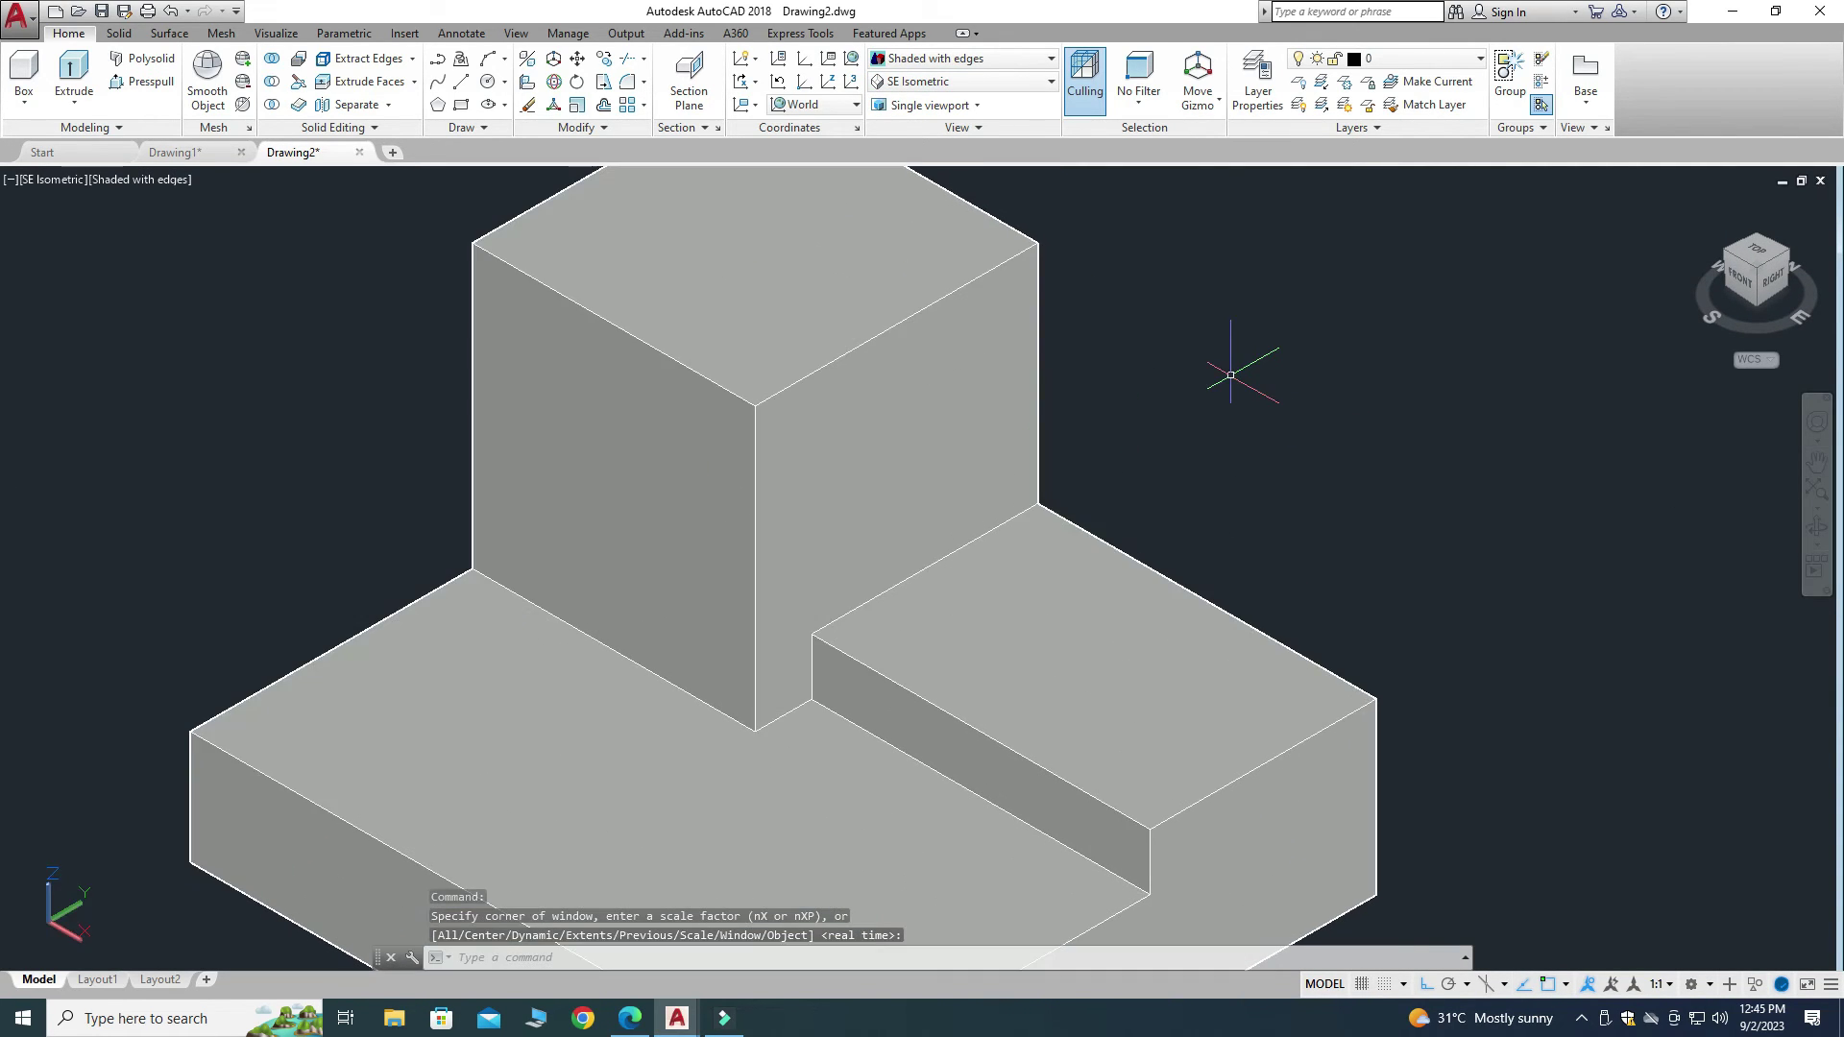
scroll(1234, 360, down, 2)
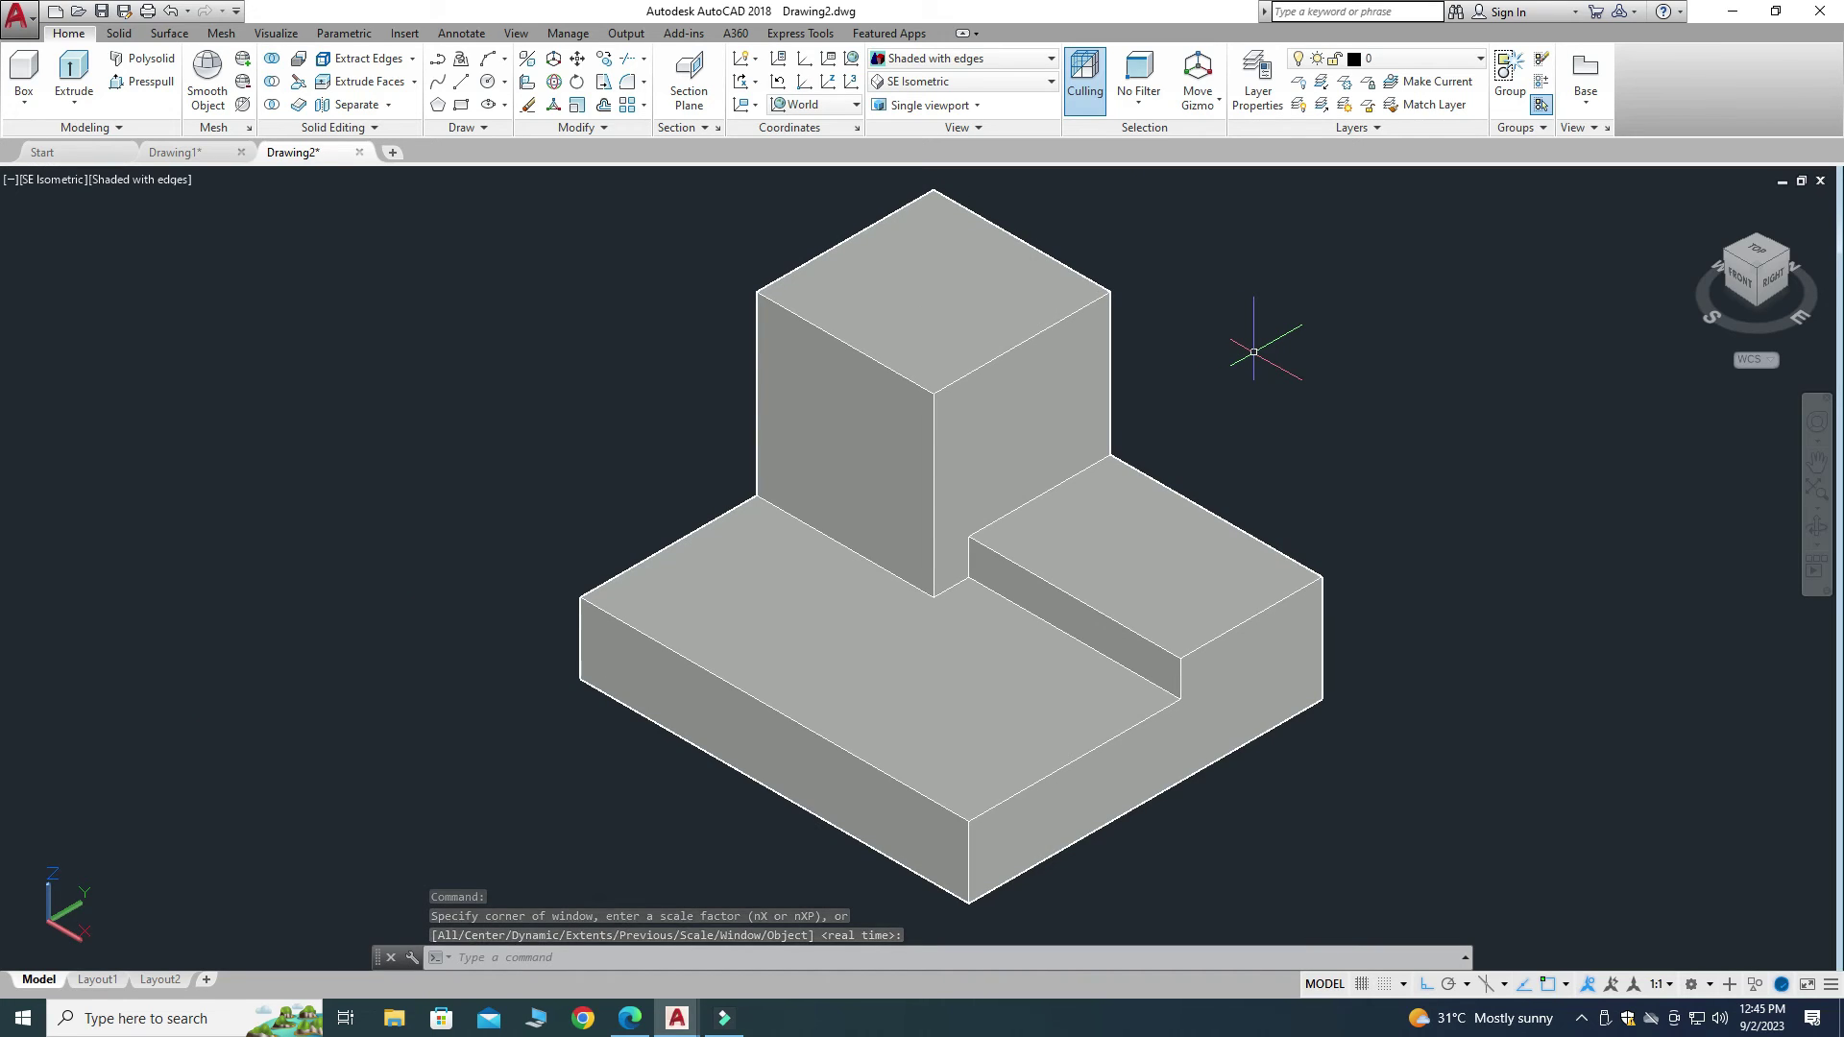